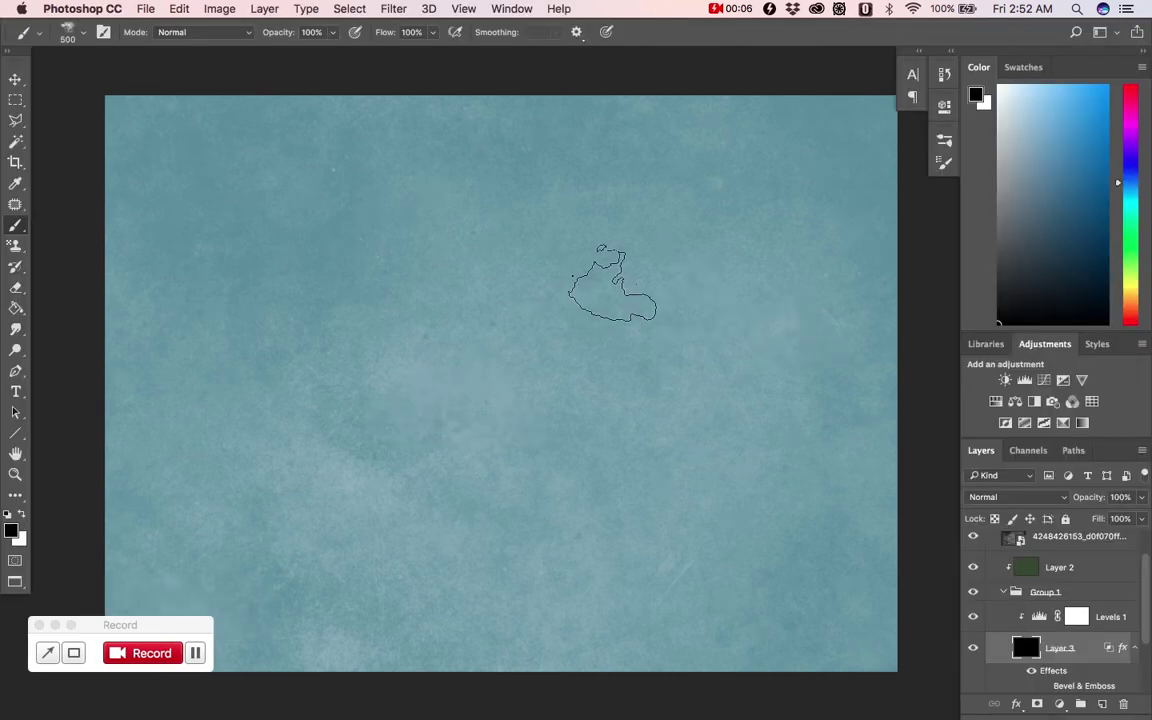
scroll(719, 298, left, 3)
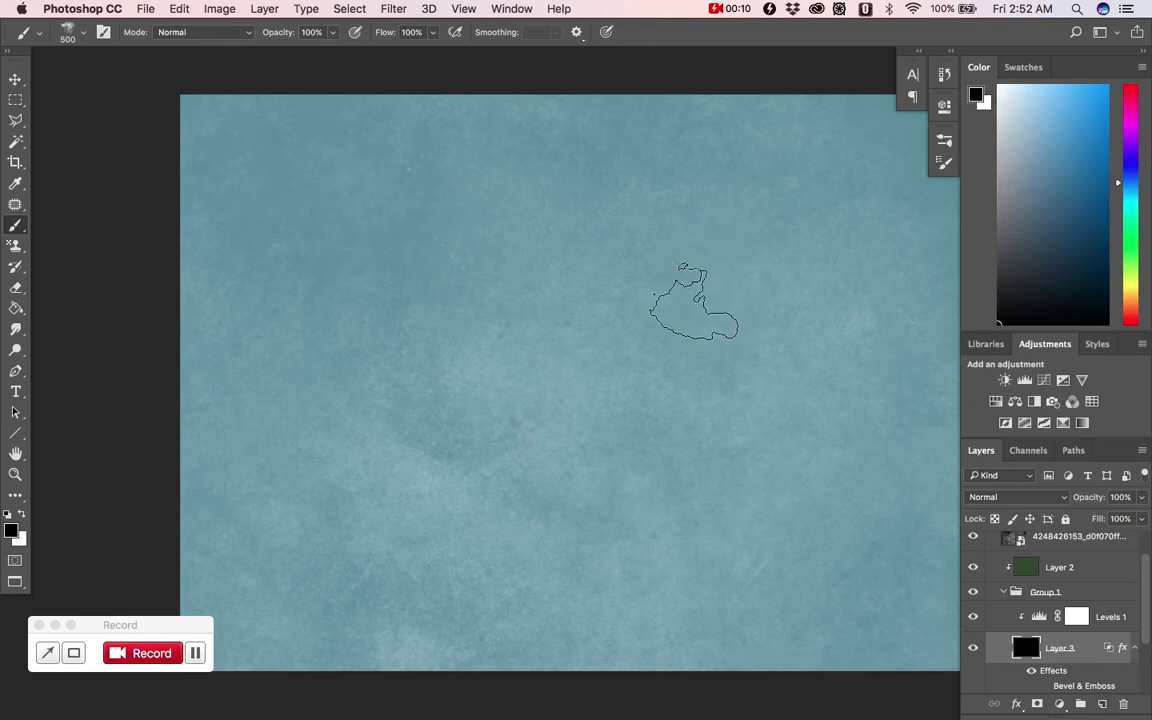
scroll(697, 311, right, 3)
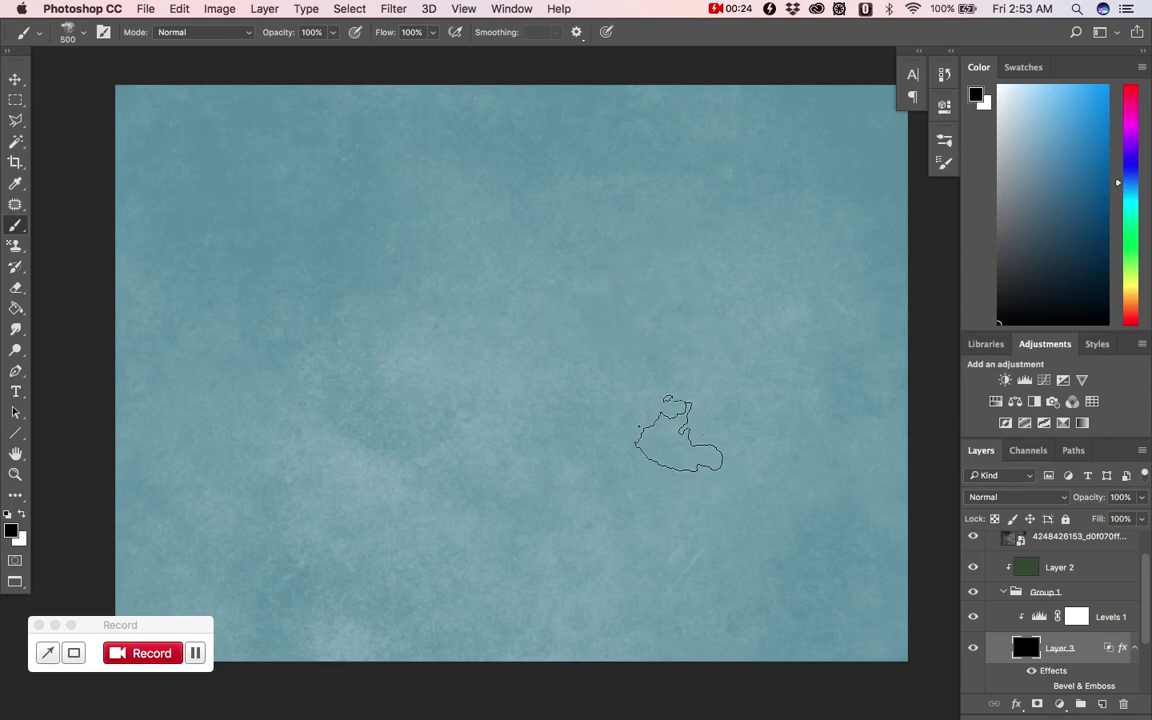
key(space)
drag(536, 396, 535, 384)
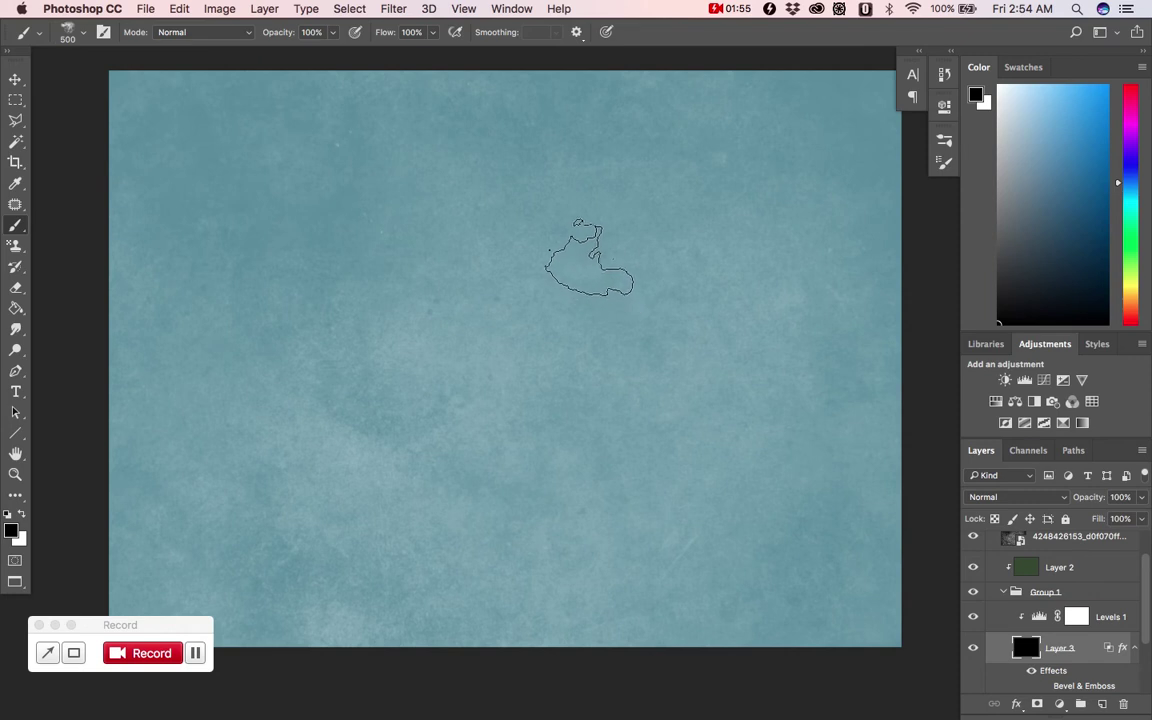
Step: Paint a large C-shaped landmass that opens to the west on Layer 3, using white and an 800 px brush
key(x)
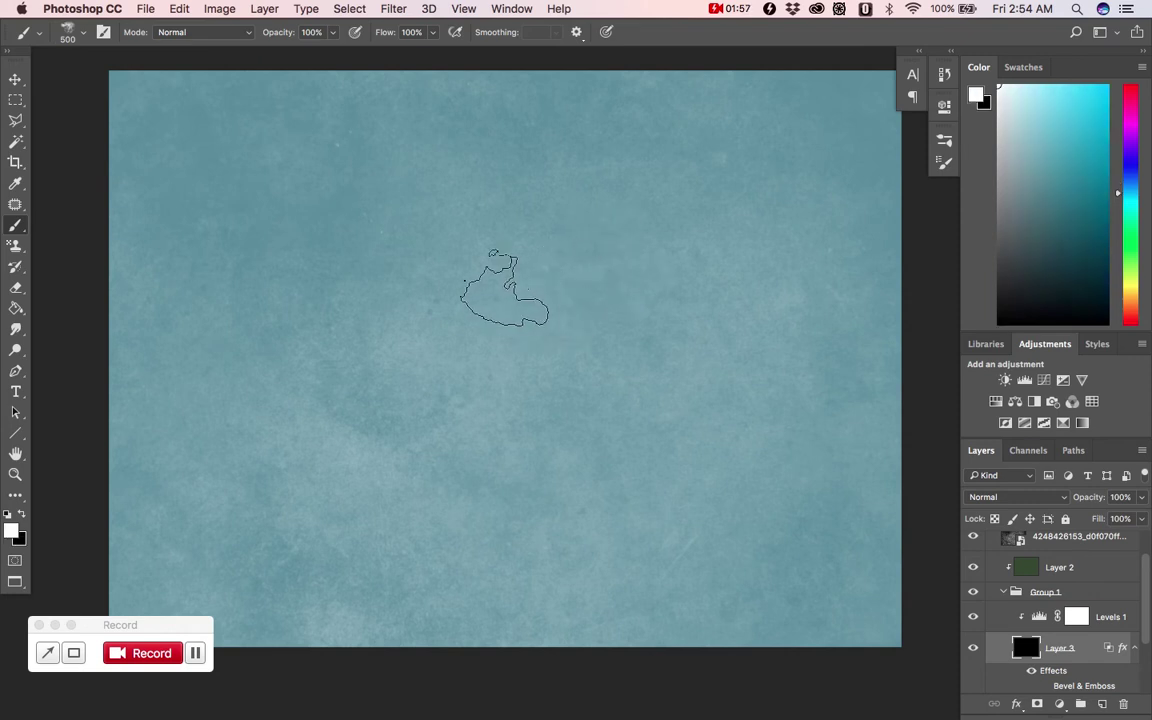
key(bracketright)
key(bracketright)
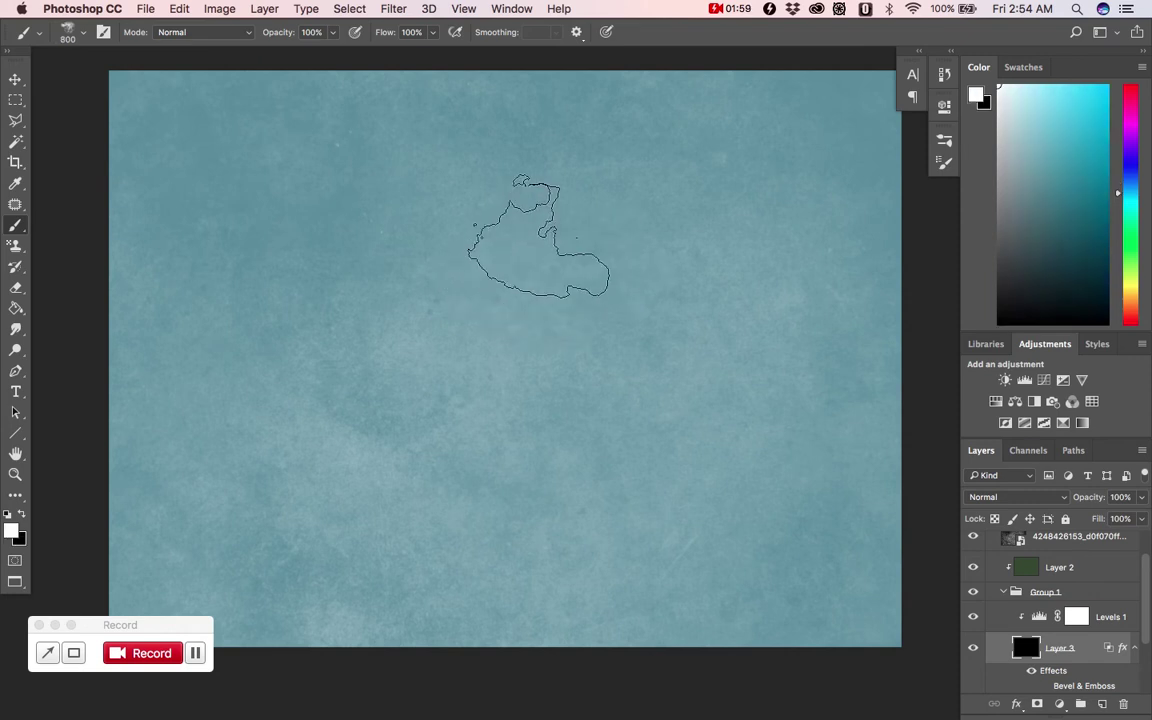
key(bracketright)
mouse_move(612, 221)
mouse_down()
mouse_move(625, 200)
mouse_move(687, 240)
mouse_move(728, 324)
mouse_move(671, 450)
mouse_move(600, 517)
mouse_move(509, 522)
mouse_move(585, 330)
mouse_move(437, 252)
mouse_move(393, 246)
mouse_move(490, 240)
mouse_move(580, 320)
mouse_up()
mouse_move(706, 423)
mouse_down()
mouse_move(795, 449)
mouse_move(805, 499)
mouse_move(790, 525)
mouse_move(686, 363)
mouse_move(596, 301)
mouse_move(623, 337)
mouse_move(659, 356)
mouse_move(647, 447)
mouse_move(515, 511)
mouse_move(421, 492)
mouse_move(363, 452)
mouse_move(383, 480)
mouse_move(340, 447)
mouse_move(341, 474)
mouse_move(325, 445)
mouse_up()
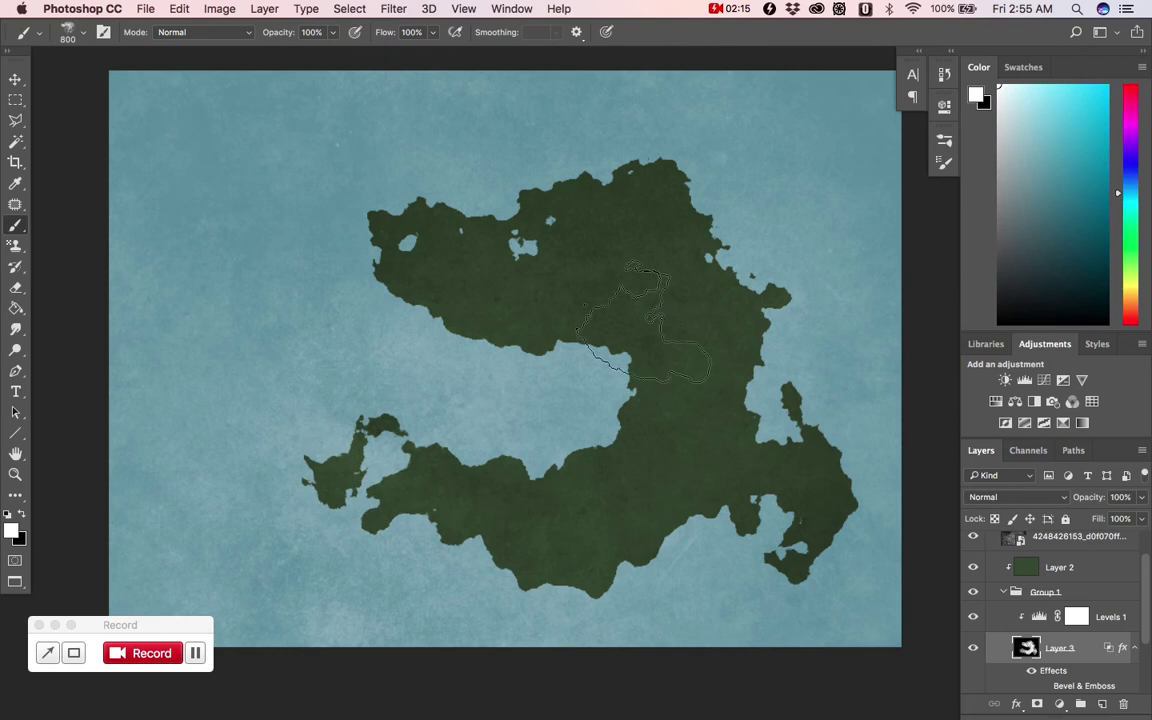
Step: Extend the landmass with more white strokes along its northeastern, northwestern and eastern coasts
drag(776, 233, 830, 175)
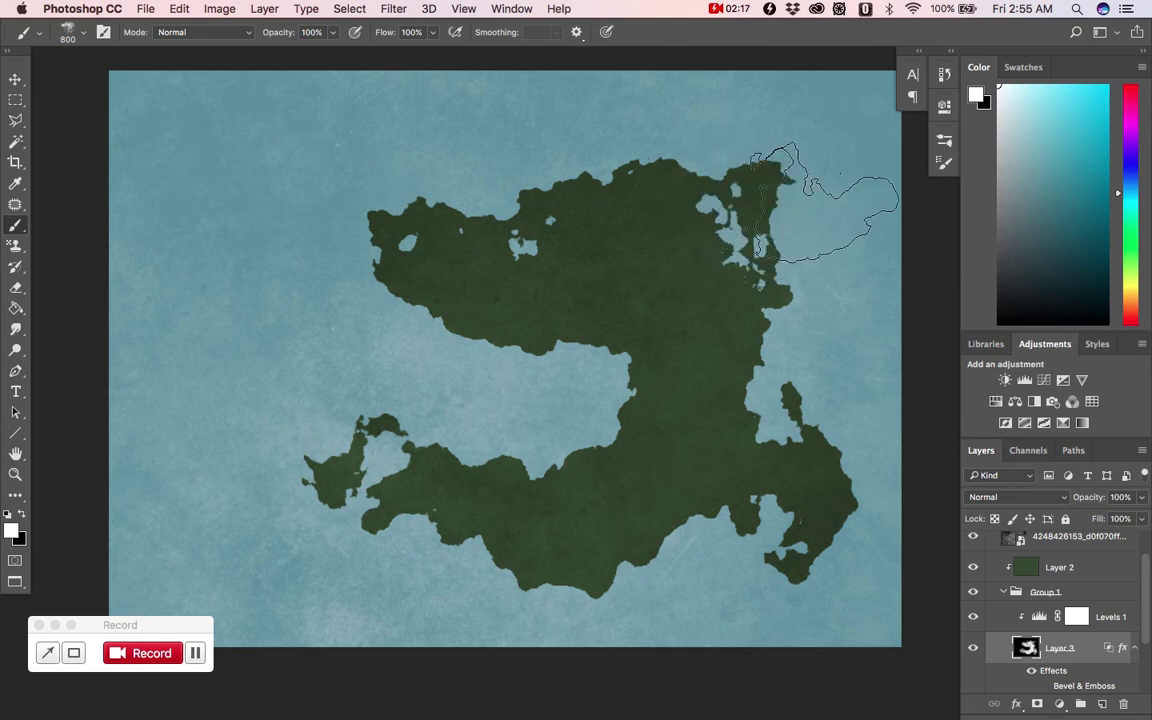
drag(560, 200, 399, 116)
mouse_move(400, 265)
mouse_down()
mouse_move(397, 300)
mouse_move(422, 289)
mouse_move(628, 325)
mouse_move(755, 382)
mouse_move(792, 335)
mouse_move(831, 328)
mouse_up()
Step: Reduce the brush to 250 px, refine the landmass's northeastern coastline and undo the last stroke
key(bracketleft)
key(bracketleft)
key(bracketleft)
key(bracketleft)
key(bracketleft)
key(bracketleft)
key(bracketleft)
key(bracketleft)
mouse_move(764, 262)
mouse_down()
mouse_move(801, 221)
mouse_move(827, 229)
mouse_move(827, 244)
mouse_move(837, 234)
mouse_move(857, 272)
mouse_move(830, 309)
mouse_move(819, 257)
mouse_move(800, 249)
mouse_move(845, 271)
mouse_move(847, 298)
mouse_move(809, 305)
mouse_move(867, 282)
mouse_move(830, 273)
mouse_up()
key(x)
key(super+z)
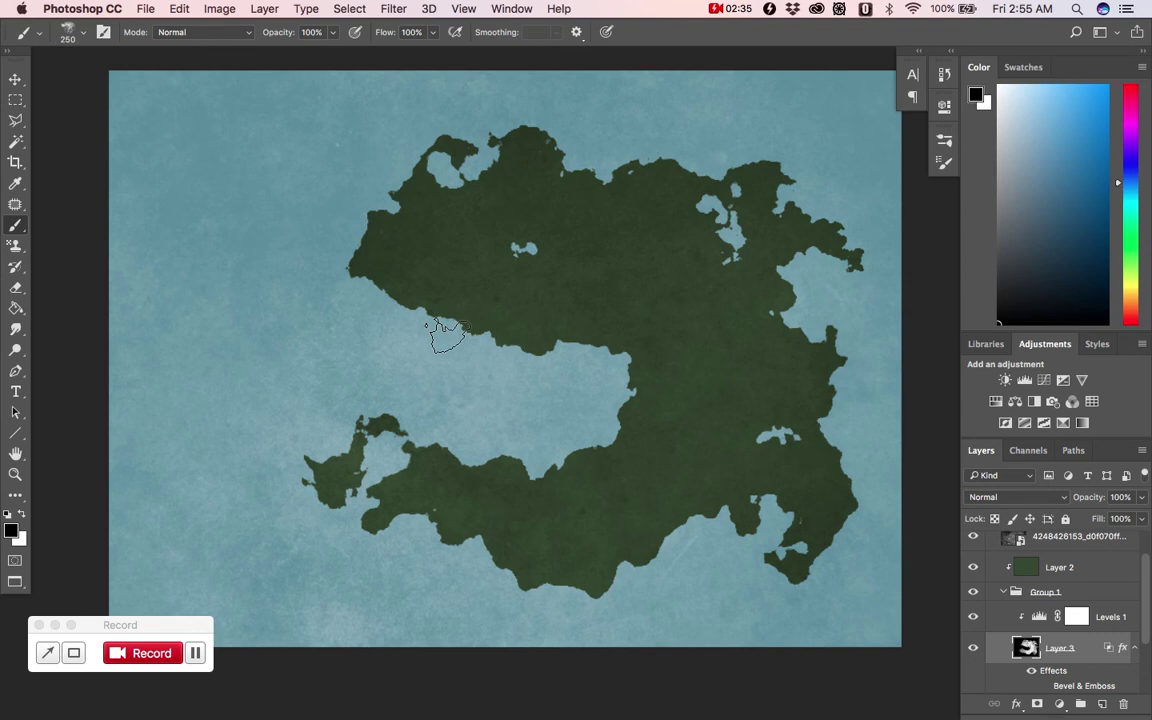
Step: Stamp a chain of small white-painted islands off the western tip of the northern peninsula
key(x)
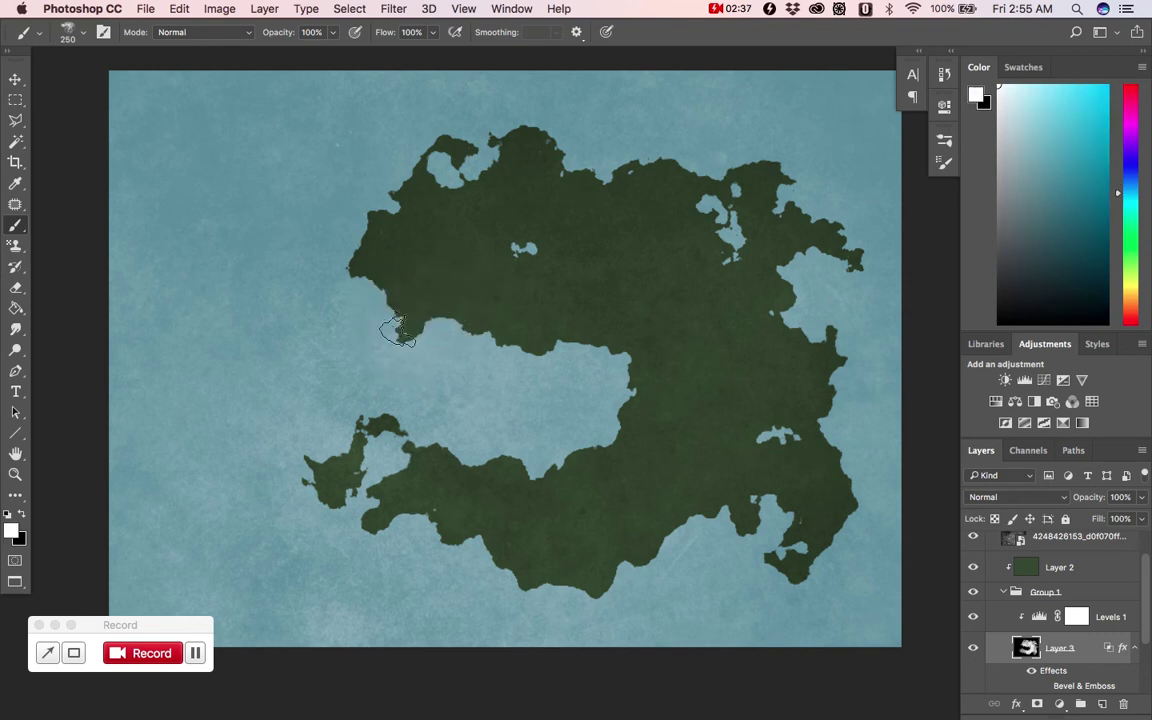
click(388, 315)
click(334, 334)
click(293, 326)
click(274, 316)
click(260, 306)
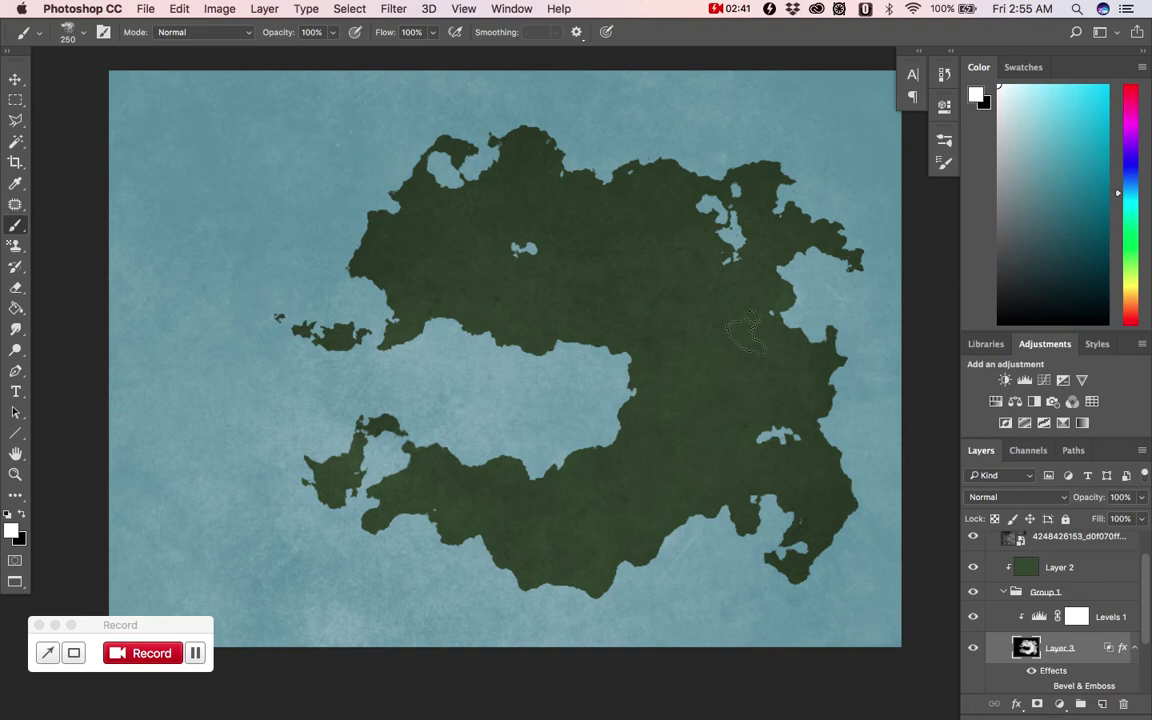
Step: Hide and collapse the Demo group, and delete the empty Layer 4
mouse_move(638, 393)
mouse_down()
mouse_move(548, 397)
mouse_move(557, 393)
mouse_up()
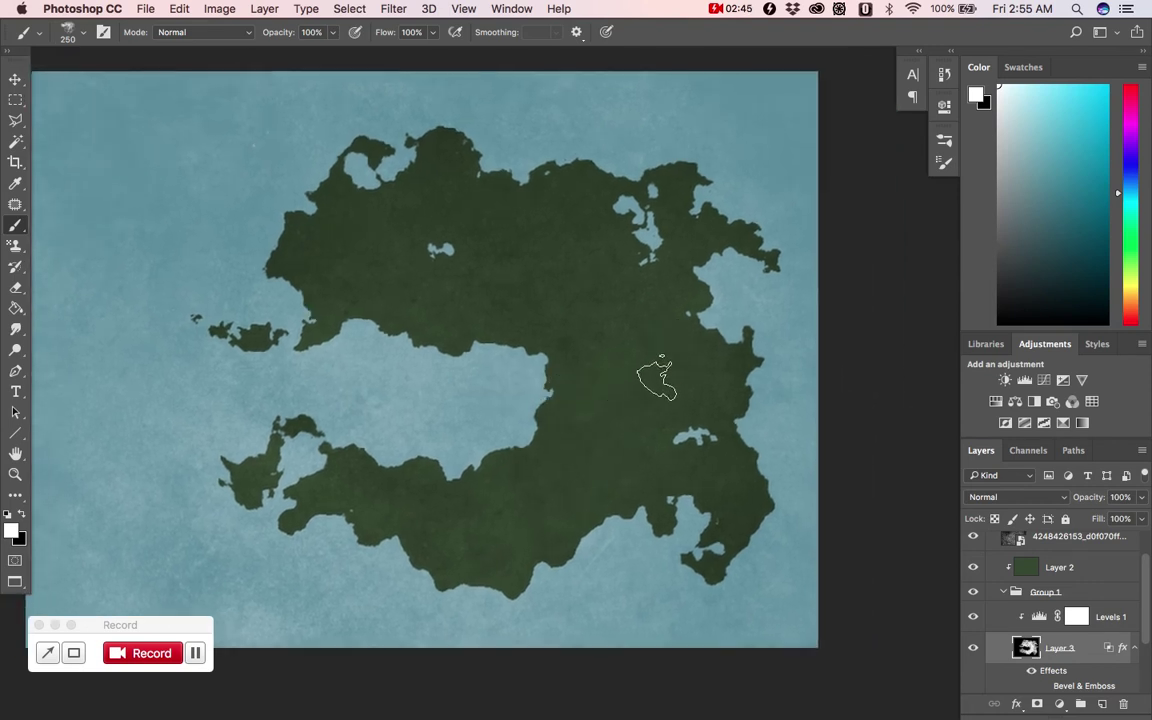
scroll(602, 337, left, 3)
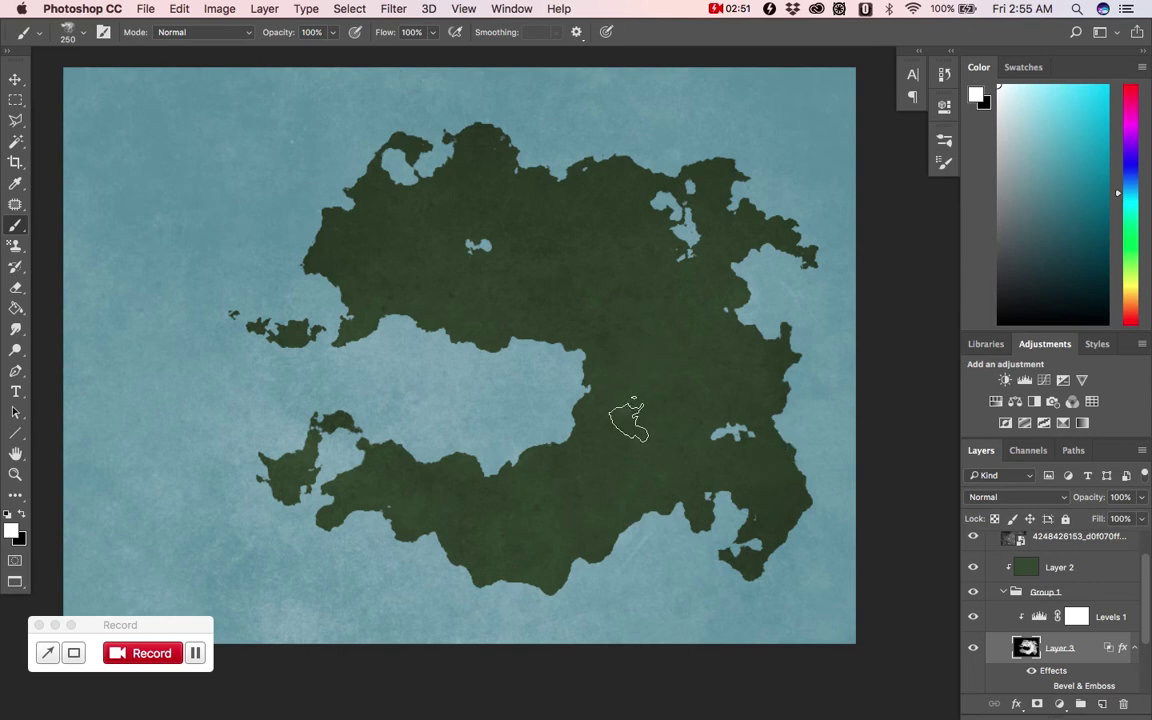
scroll(1049, 553, up, 1)
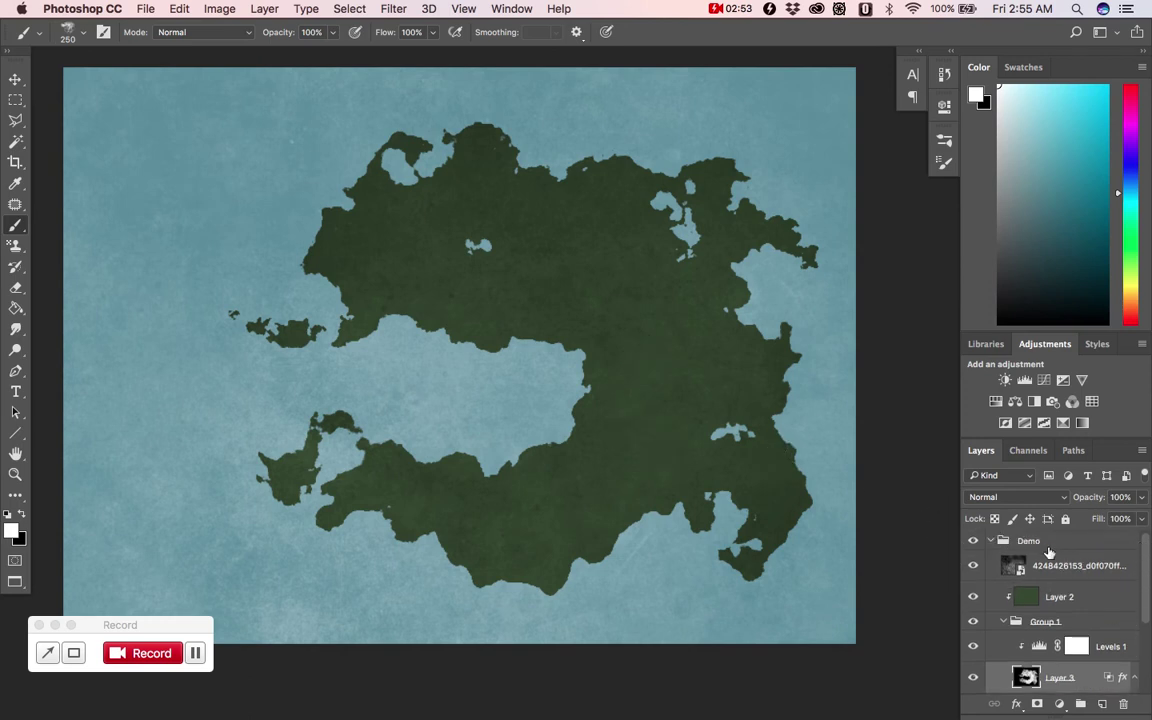
click(973, 541)
click(990, 540)
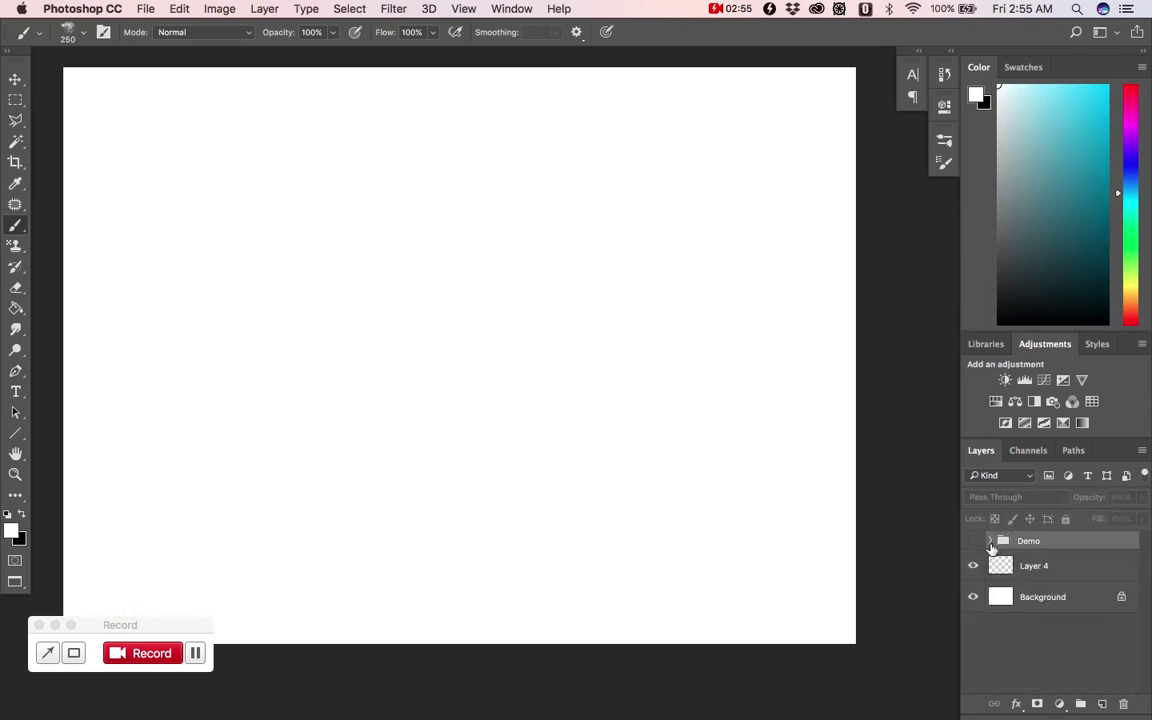
click(1066, 568)
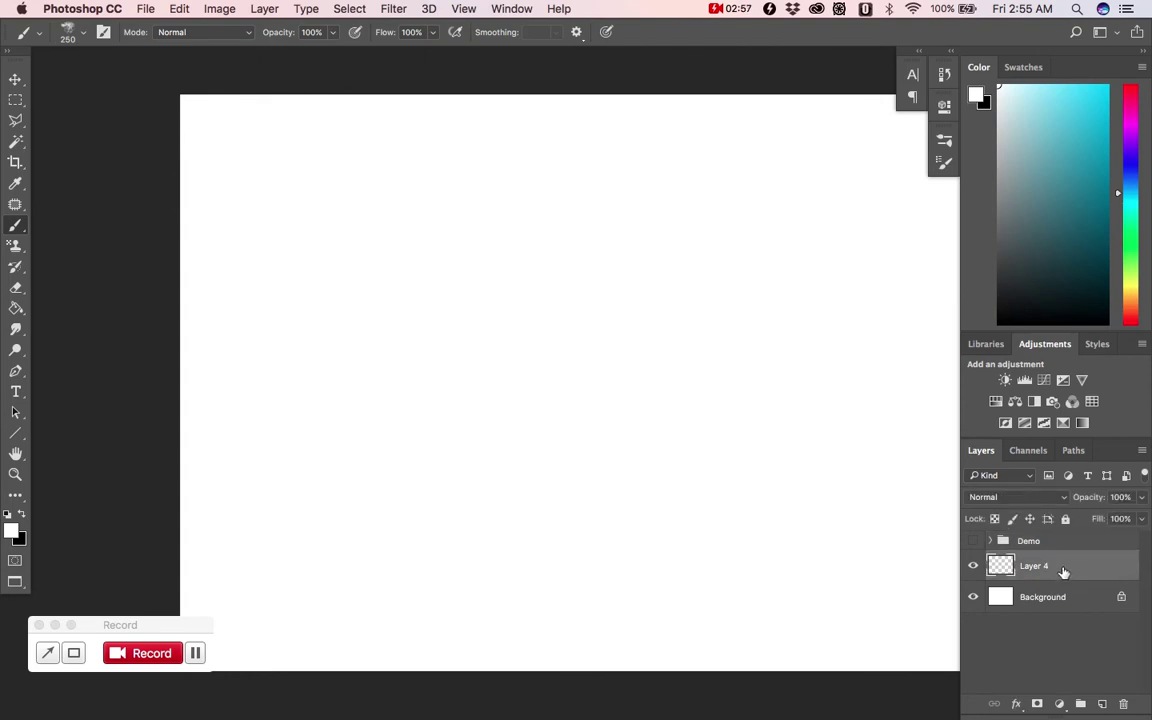
drag(1090, 559, 1123, 703)
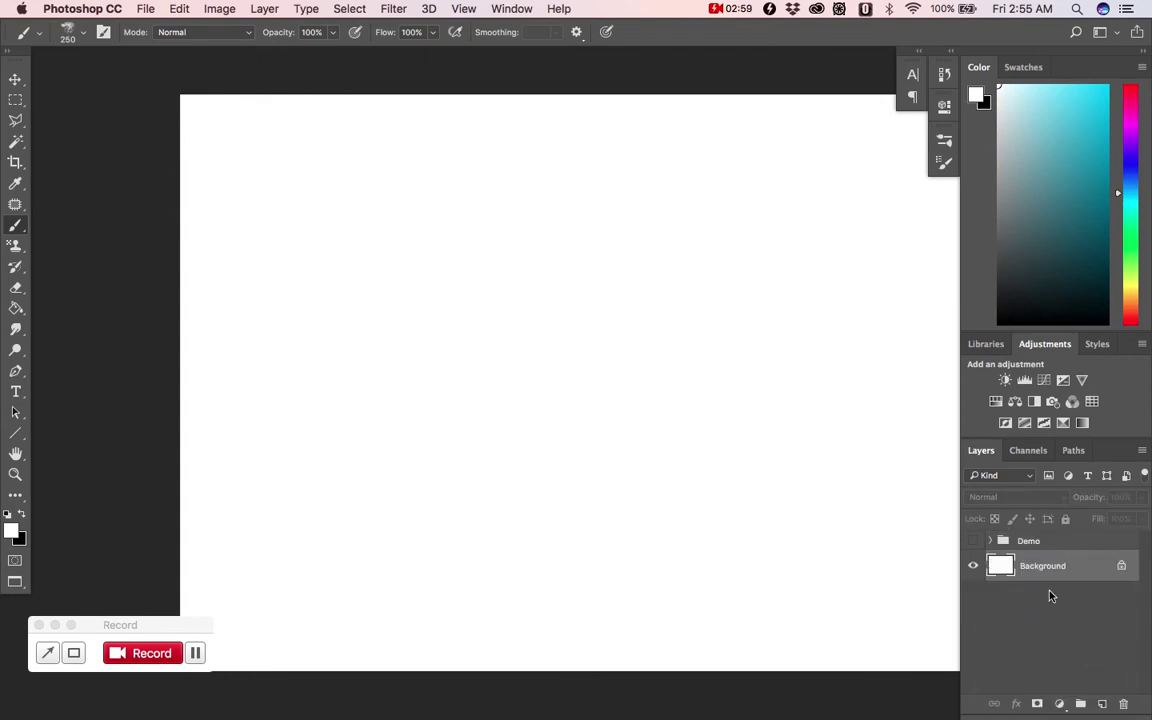
Step: Paint a soft black test blotch on the Background layer with a 900 px brush and clear it with a white fill
drag(689, 399, 598, 370)
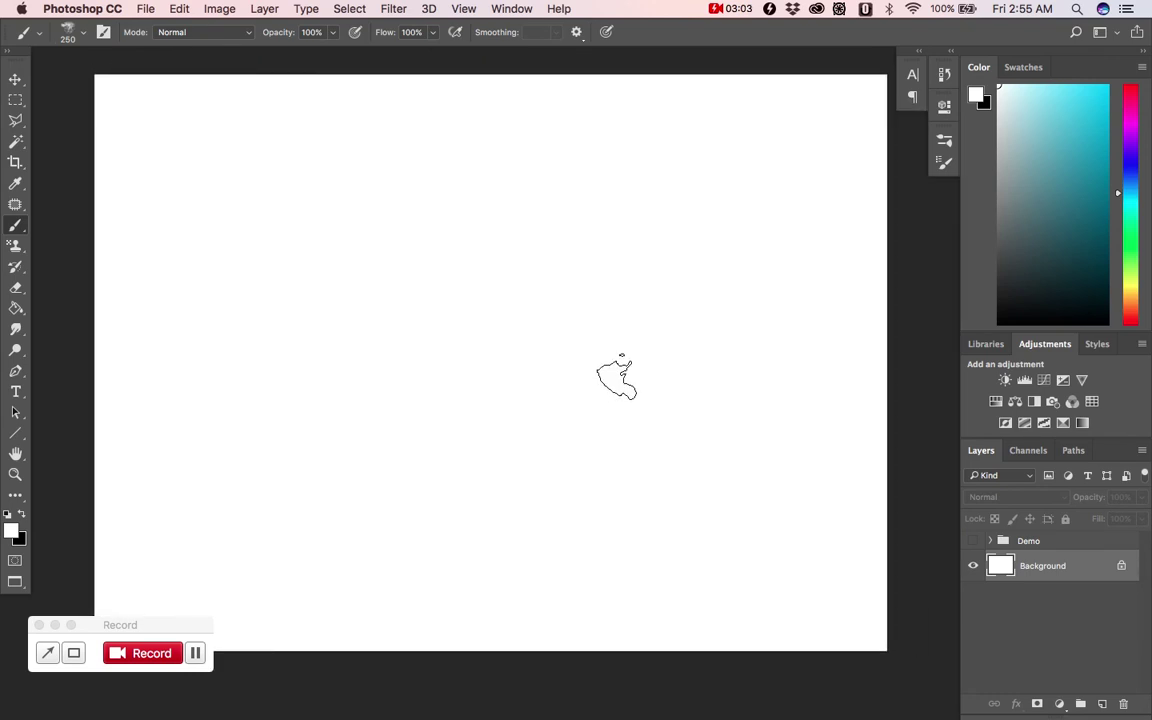
key(bracketright)
key(bracketright)
key(bracketright)
key(bracketright)
key(bracketright)
key(bracketright)
key(bracketright)
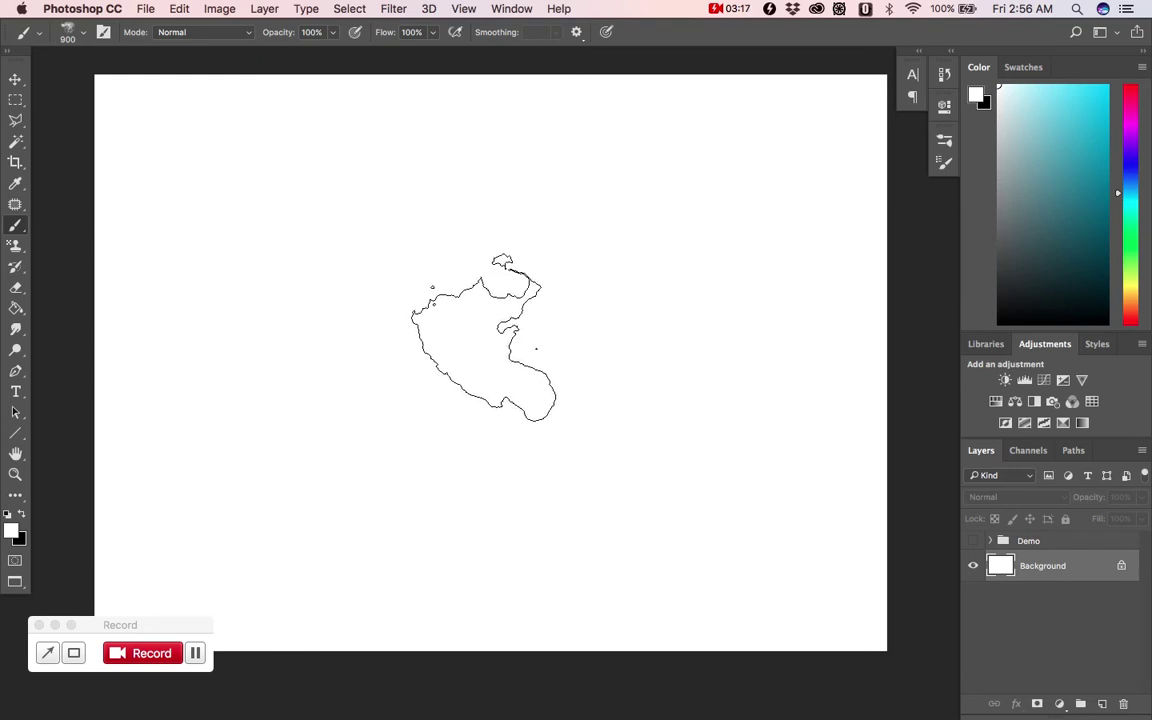
key(x)
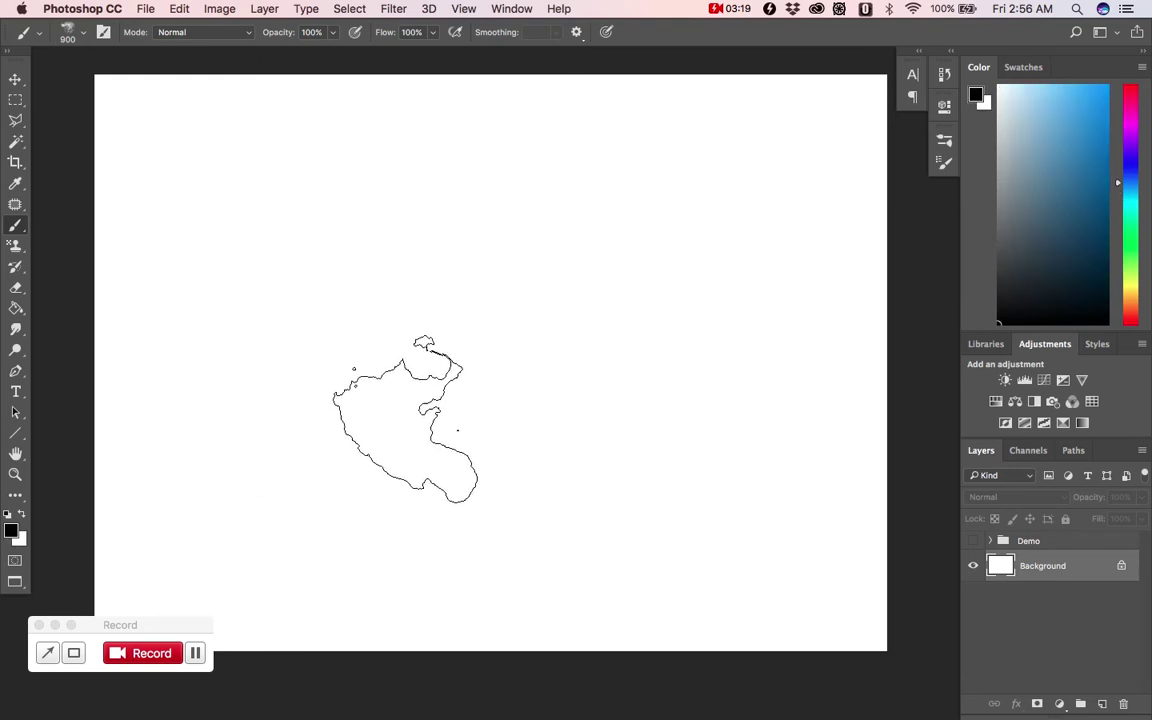
mouse_move(401, 283)
mouse_down()
mouse_move(593, 245)
mouse_move(619, 272)
mouse_move(604, 305)
mouse_move(552, 321)
mouse_move(547, 418)
mouse_move(445, 463)
mouse_move(379, 454)
mouse_move(415, 411)
mouse_move(357, 416)
mouse_move(444, 373)
mouse_move(433, 340)
mouse_move(458, 312)
mouse_move(456, 356)
mouse_move(487, 311)
mouse_move(549, 317)
mouse_move(572, 352)
mouse_move(532, 405)
mouse_move(532, 433)
mouse_move(590, 466)
mouse_up()
mouse_move(719, 448)
mouse_down()
mouse_move(662, 493)
mouse_move(463, 505)
mouse_move(494, 565)
mouse_move(693, 304)
mouse_up()
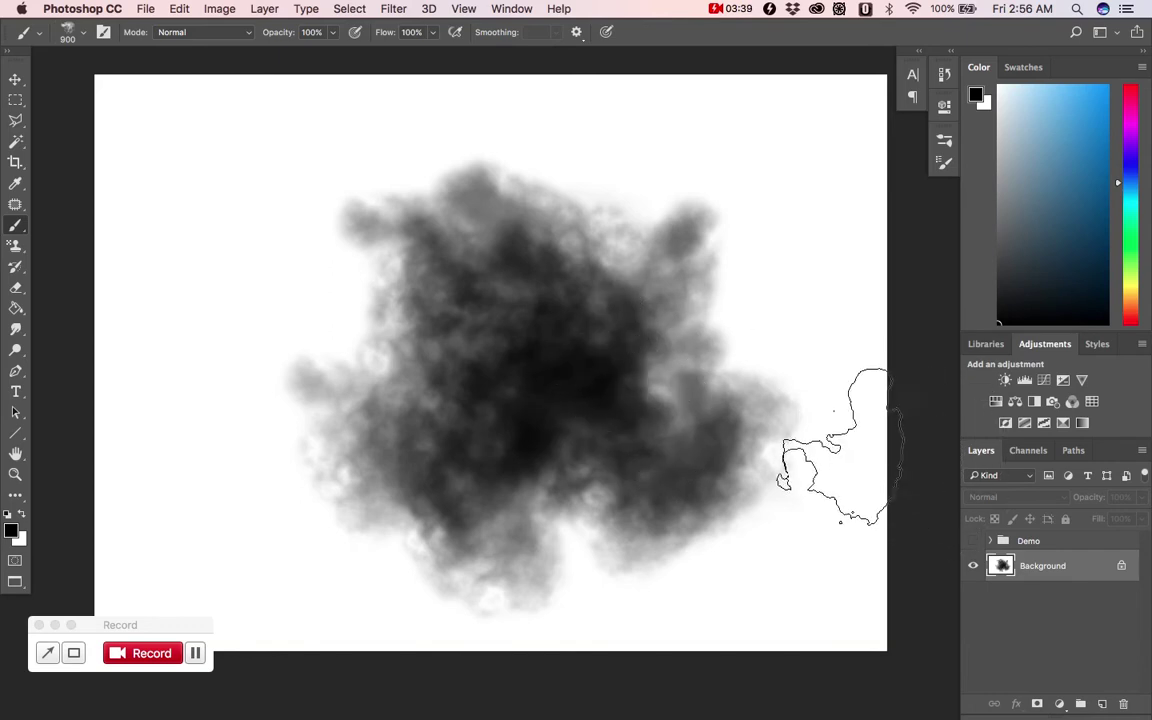
key(x)
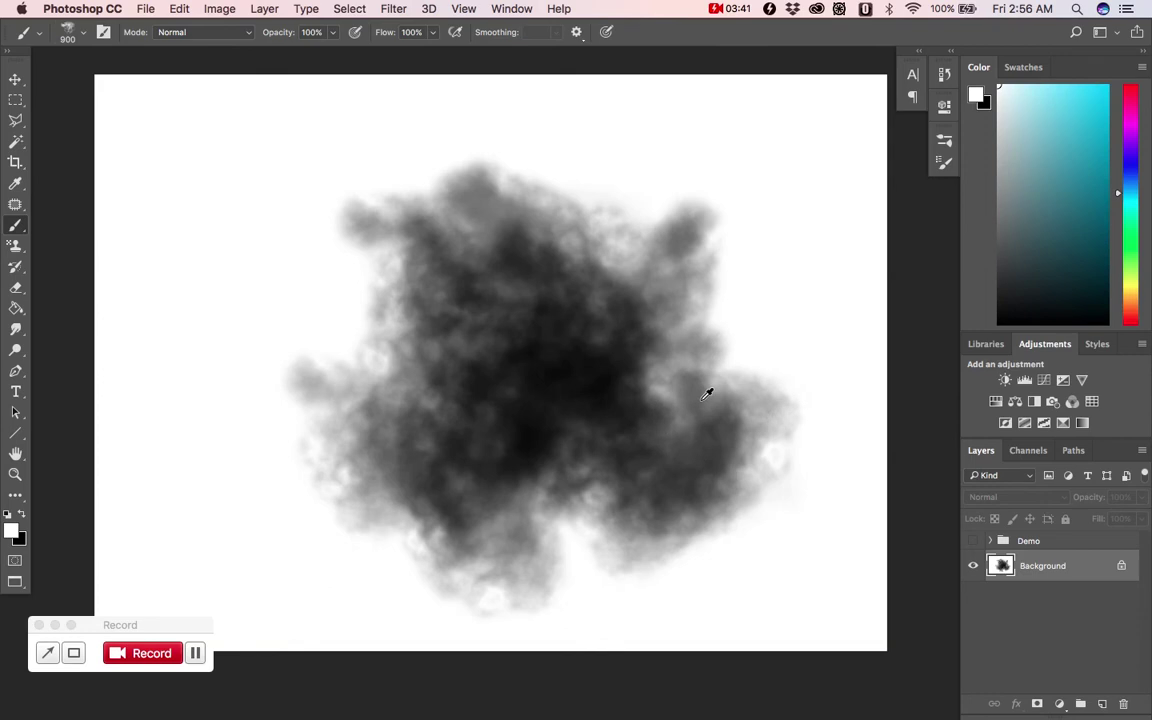
key(alt+BackSpace)
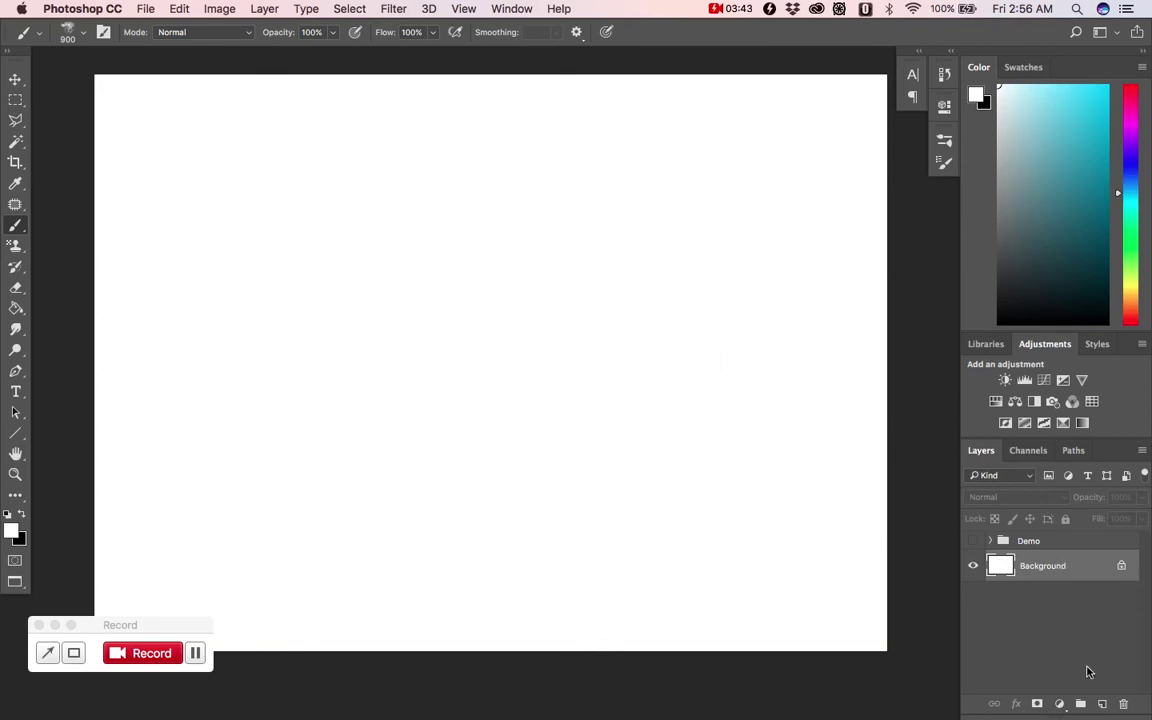
Step: Add a new layer above Background and fill it with a dark muted teal for the water
click(1103, 705)
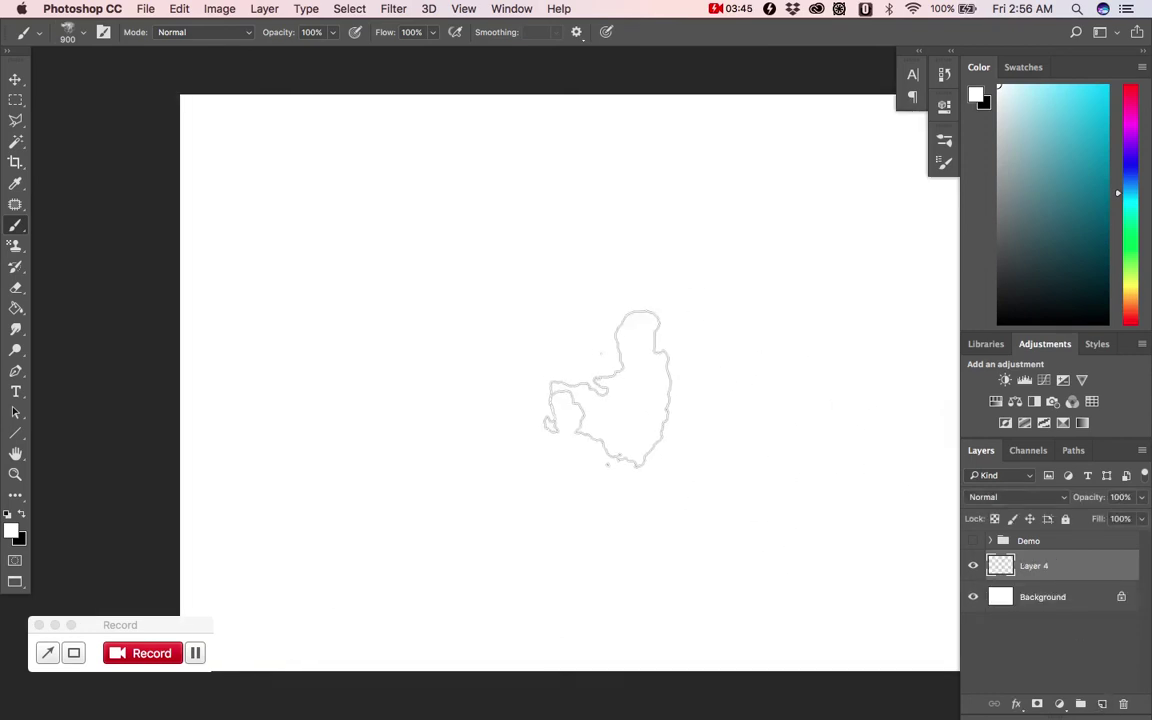
drag(601, 380, 546, 363)
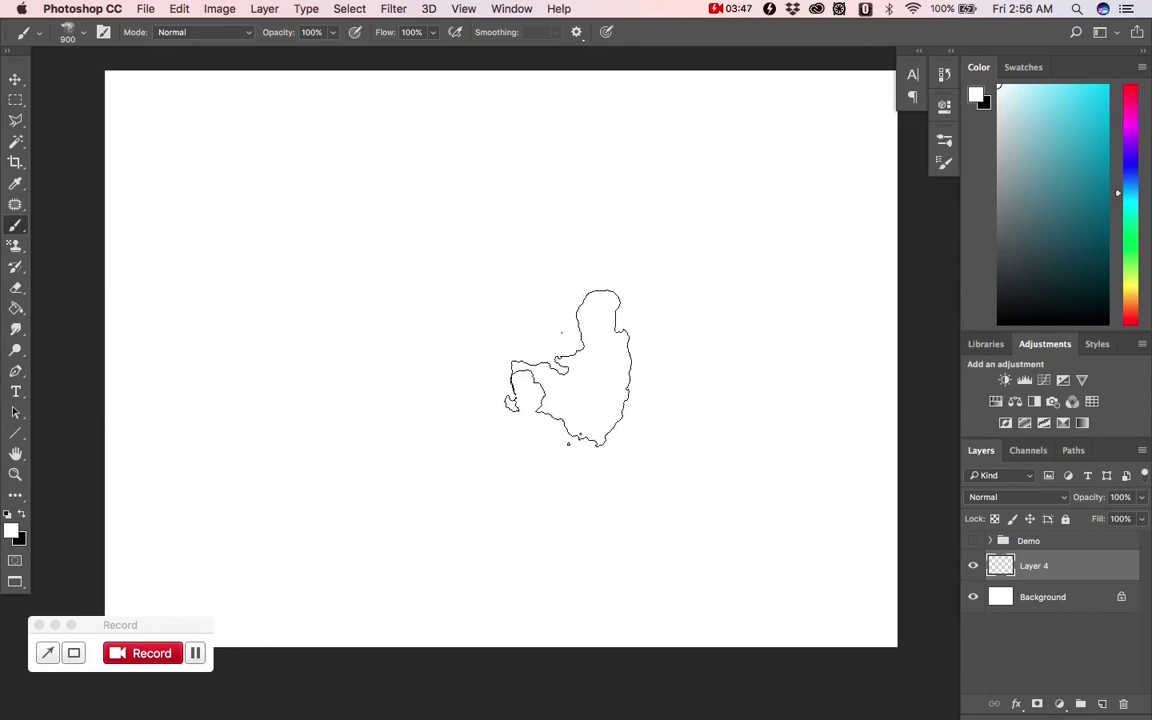
drag(147, 625, 132, 638)
click(310, 467)
click(1034, 571)
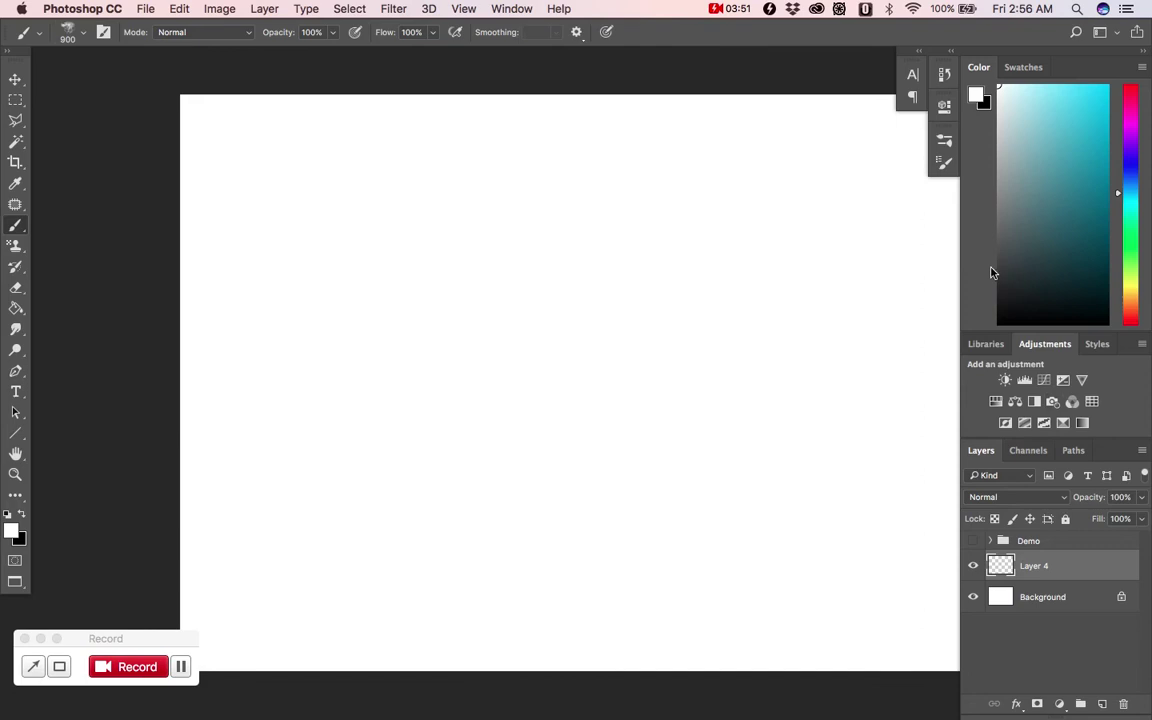
drag(715, 376, 643, 346)
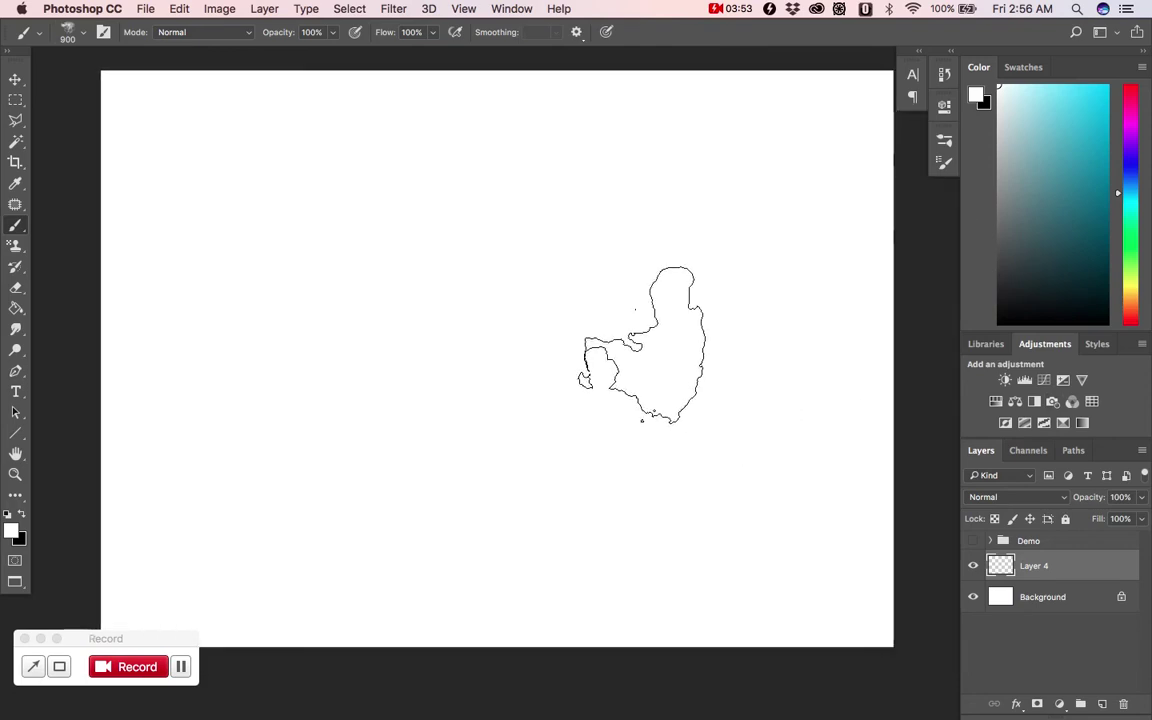
click(1044, 200)
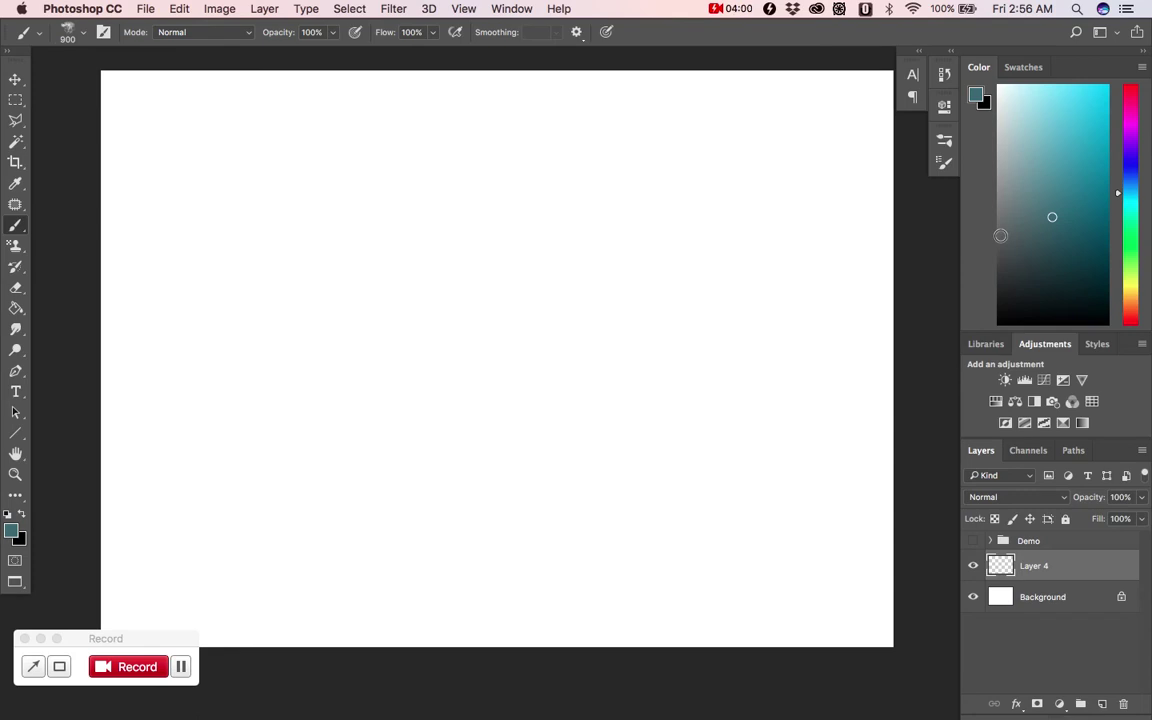
key(alt+BackSpace)
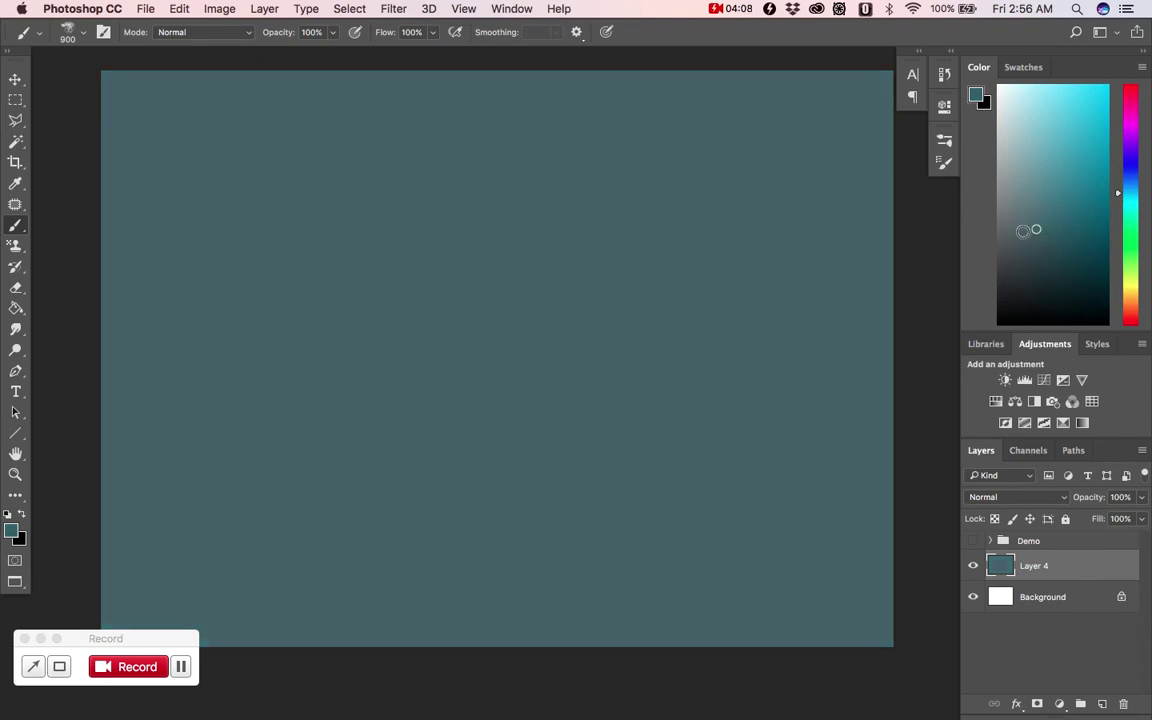
Step: Add another layer above the teal one and fill it with a dark muted green for the land
click(1101, 705)
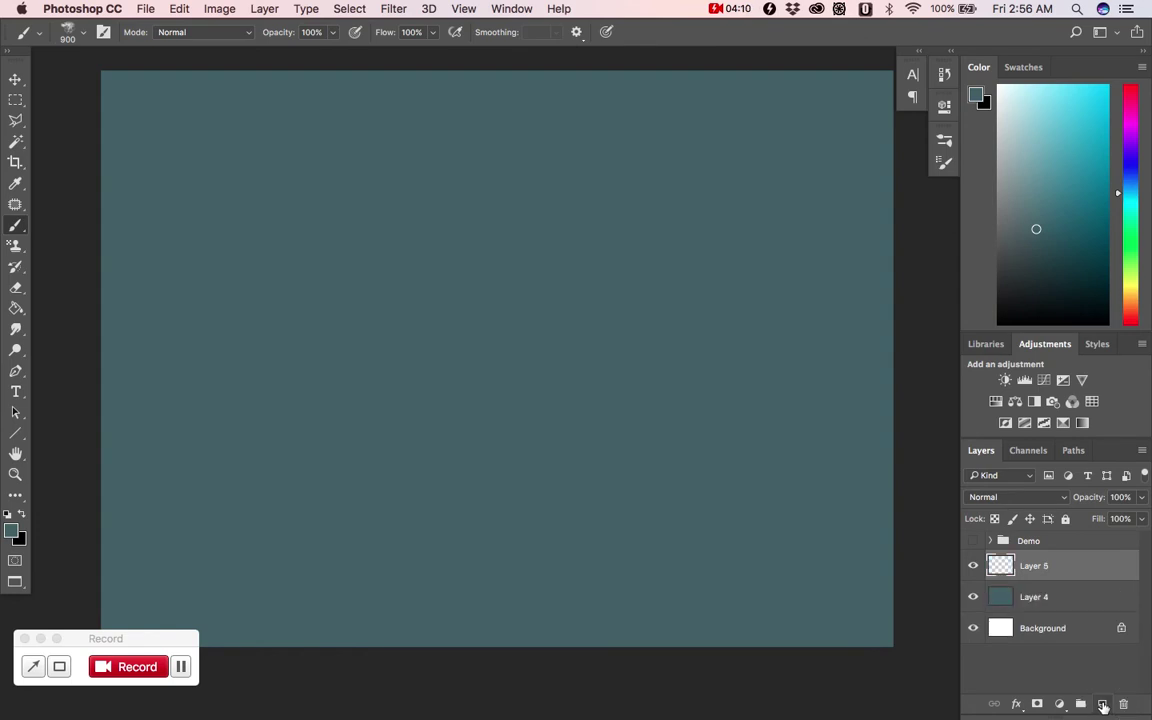
scroll(520, 380, up, 2)
drag(719, 382, 647, 378)
drag(1130, 239, 1131, 263)
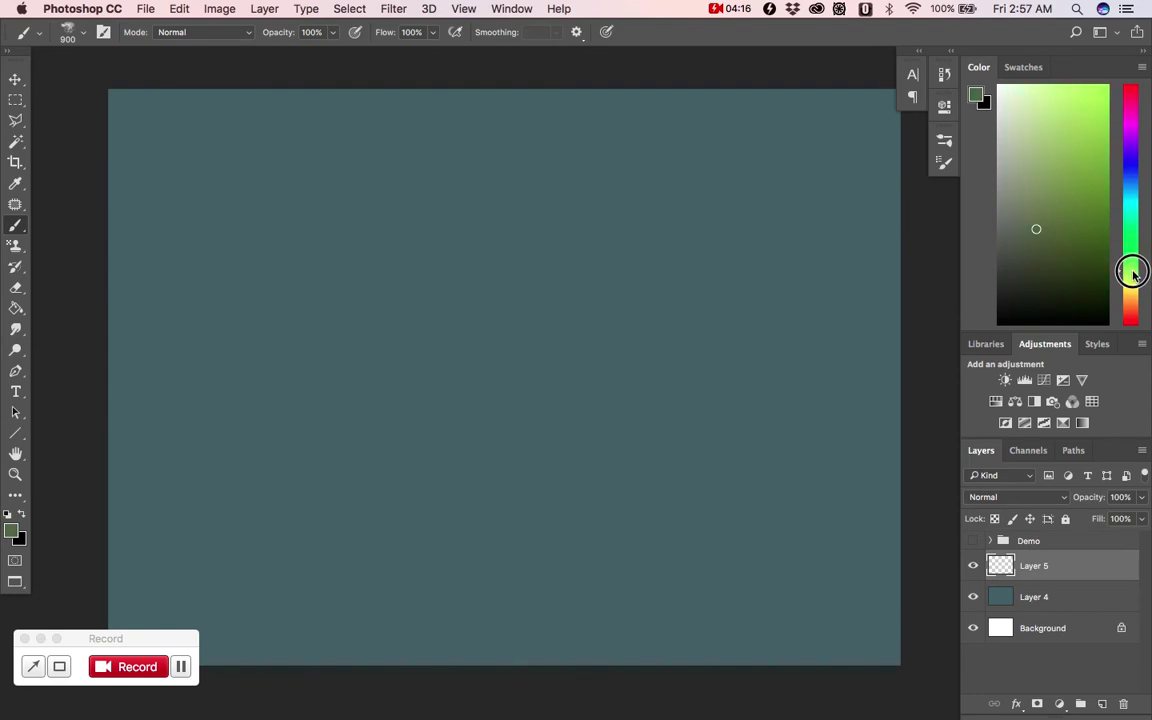
click(1058, 261)
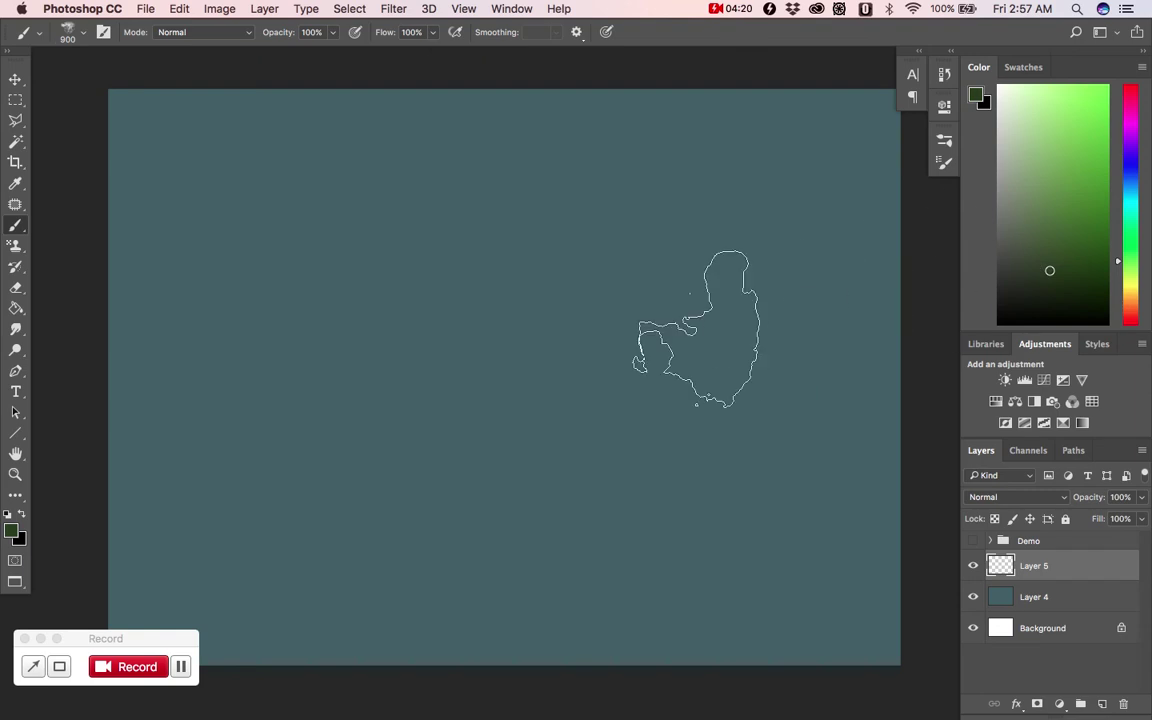
key(alt+BackSpace)
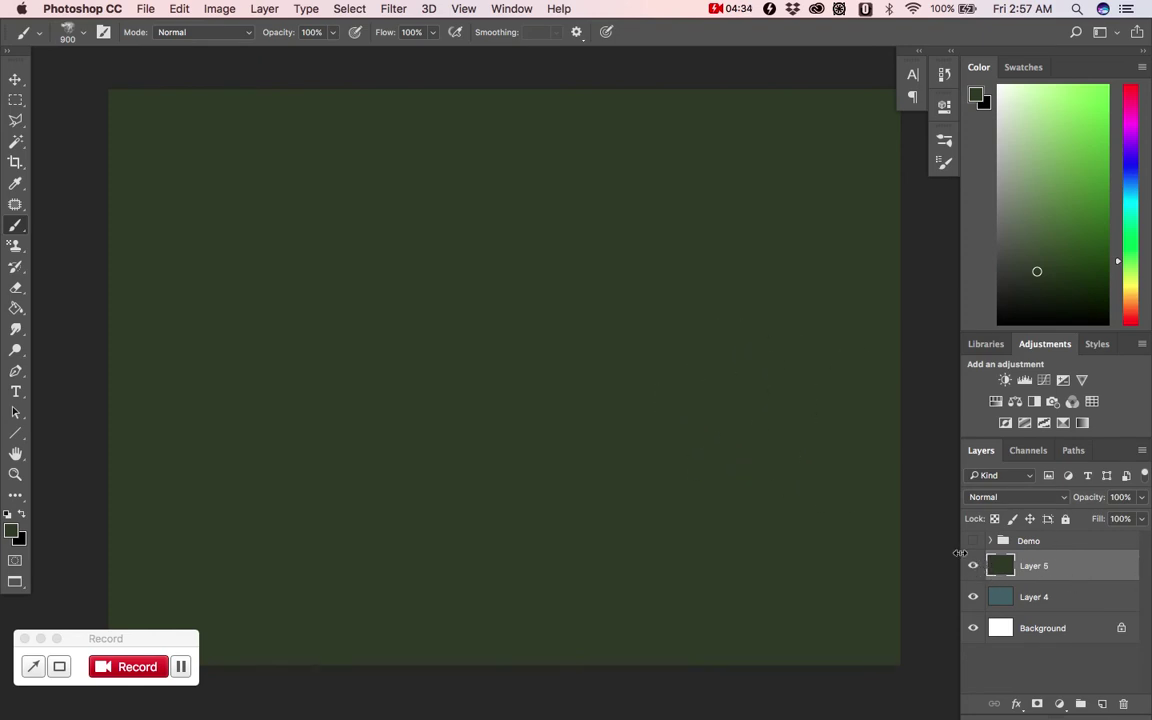
Step: Try painting a soft white cloud shape on the green layer with an 1100 px brush, and undo it
key(])
key(bracketright)
drag(1037, 125, 972, 75)
mouse_move(518, 296)
mouse_down()
mouse_move(659, 375)
mouse_move(611, 373)
mouse_move(608, 482)
mouse_move(527, 482)
mouse_move(468, 414)
mouse_up()
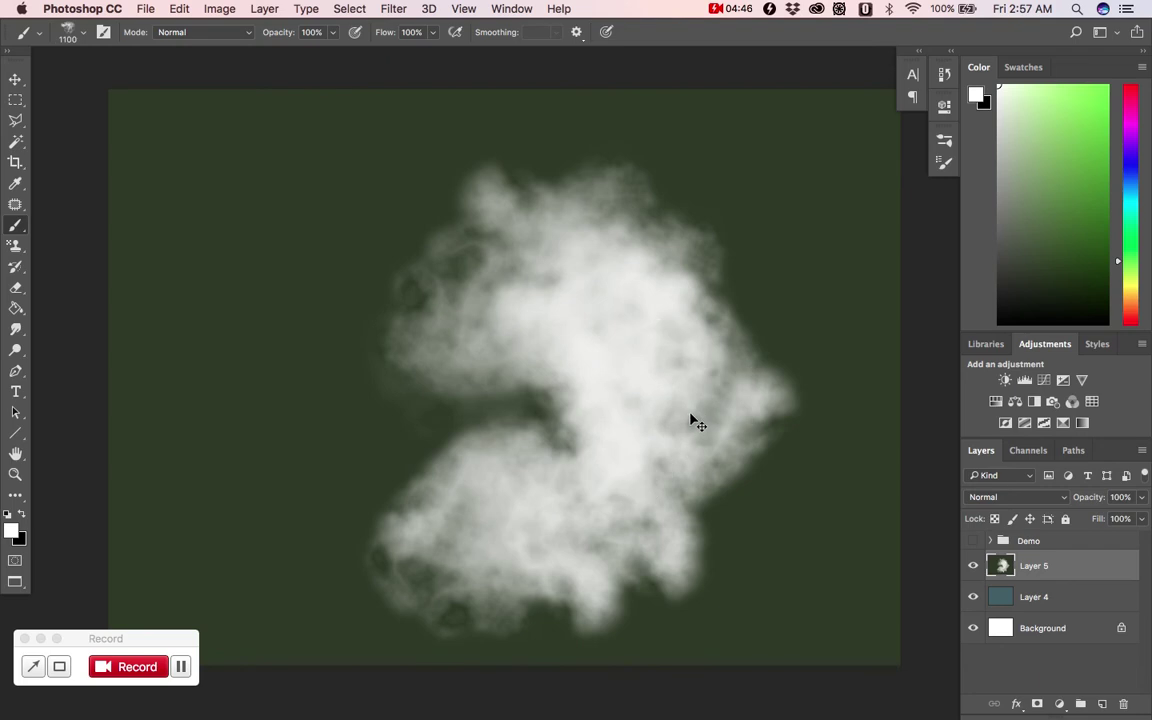
key(super+z)
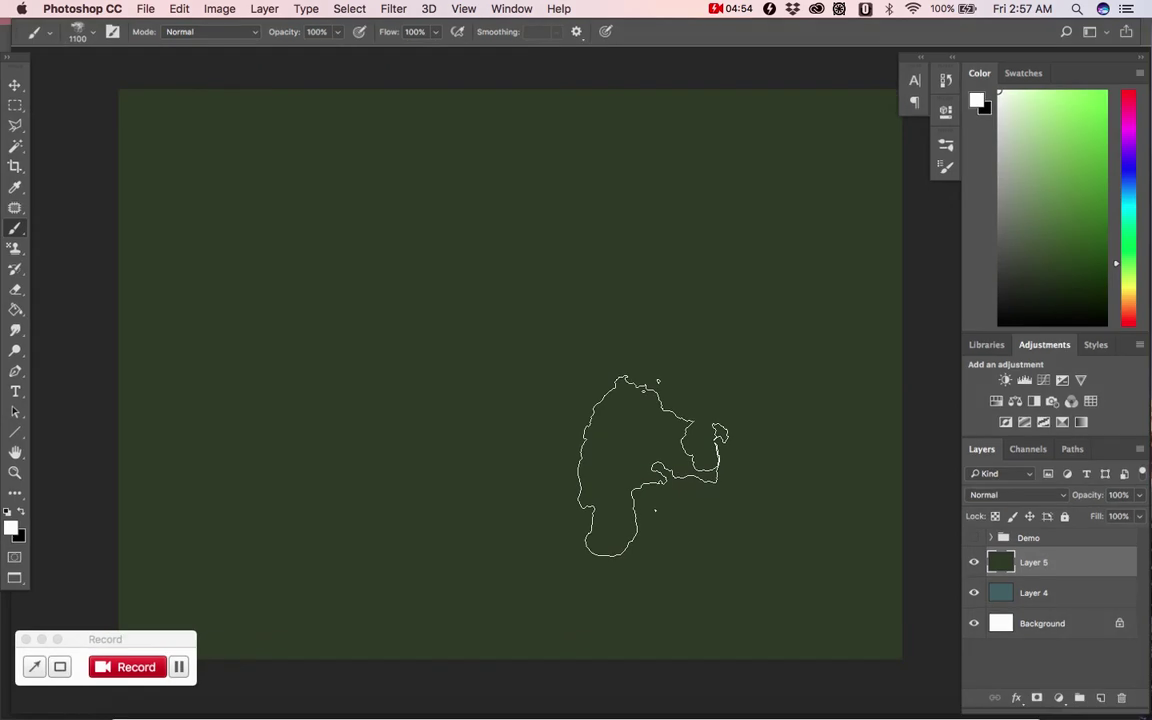
key(ctrl+Up)
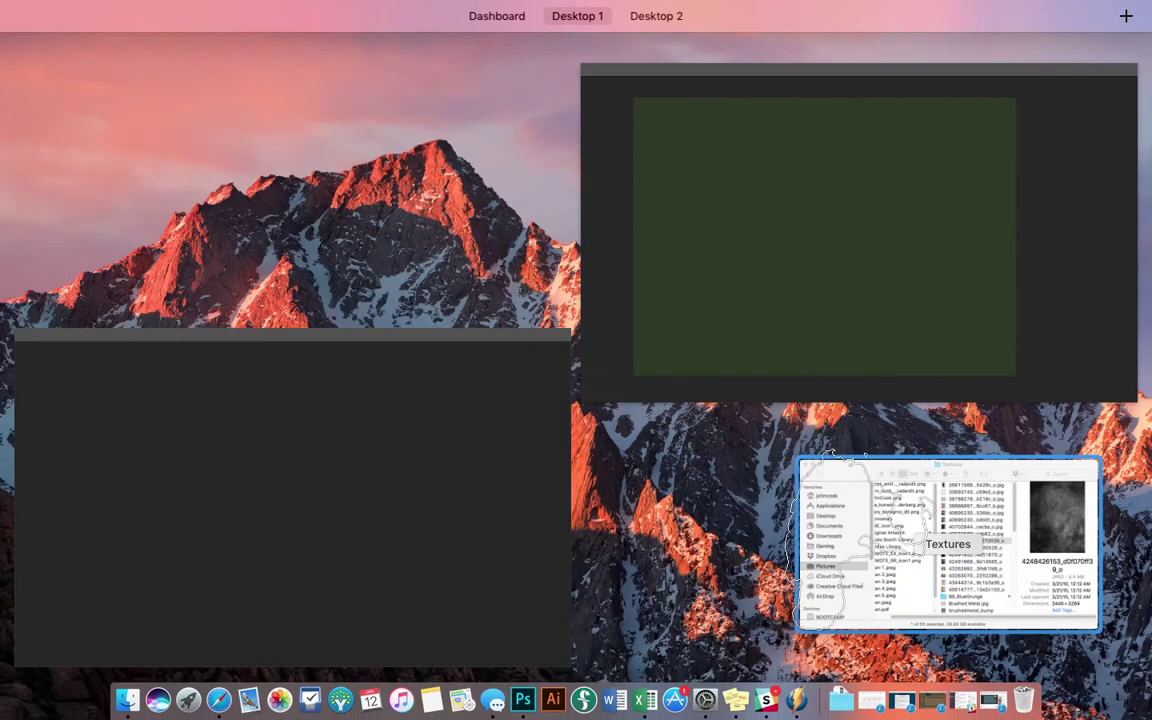
click(840, 470)
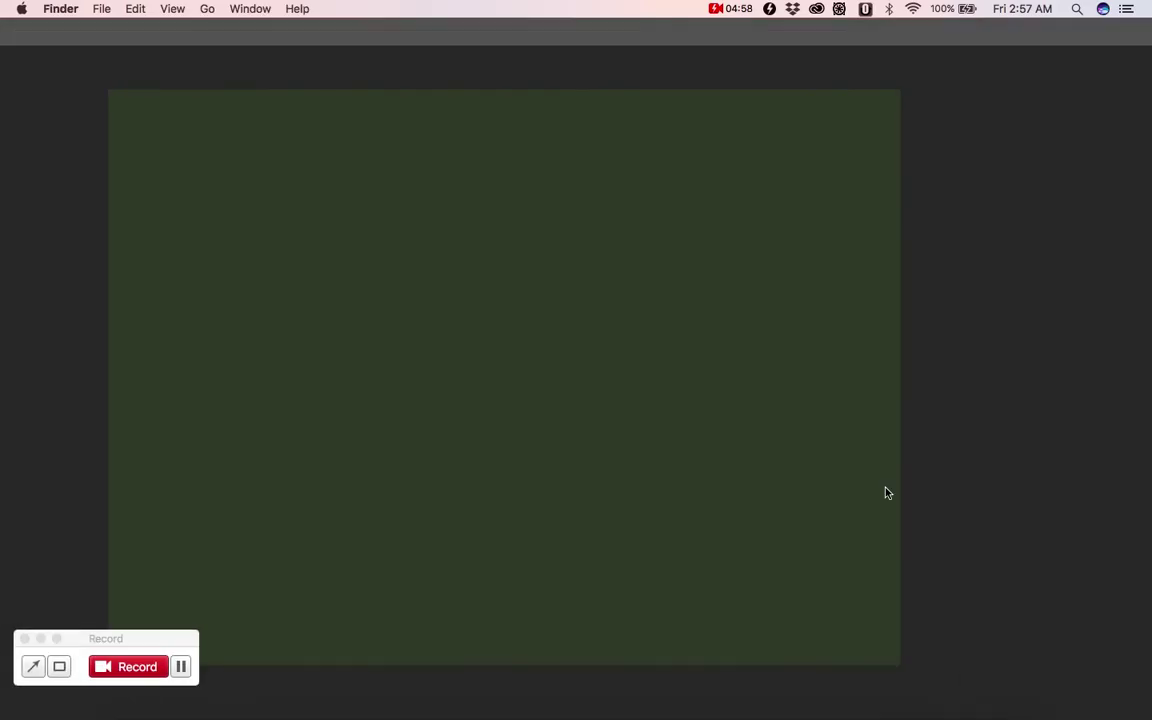
drag(813, 424, 866, 643)
drag(289, 240, 172, 152)
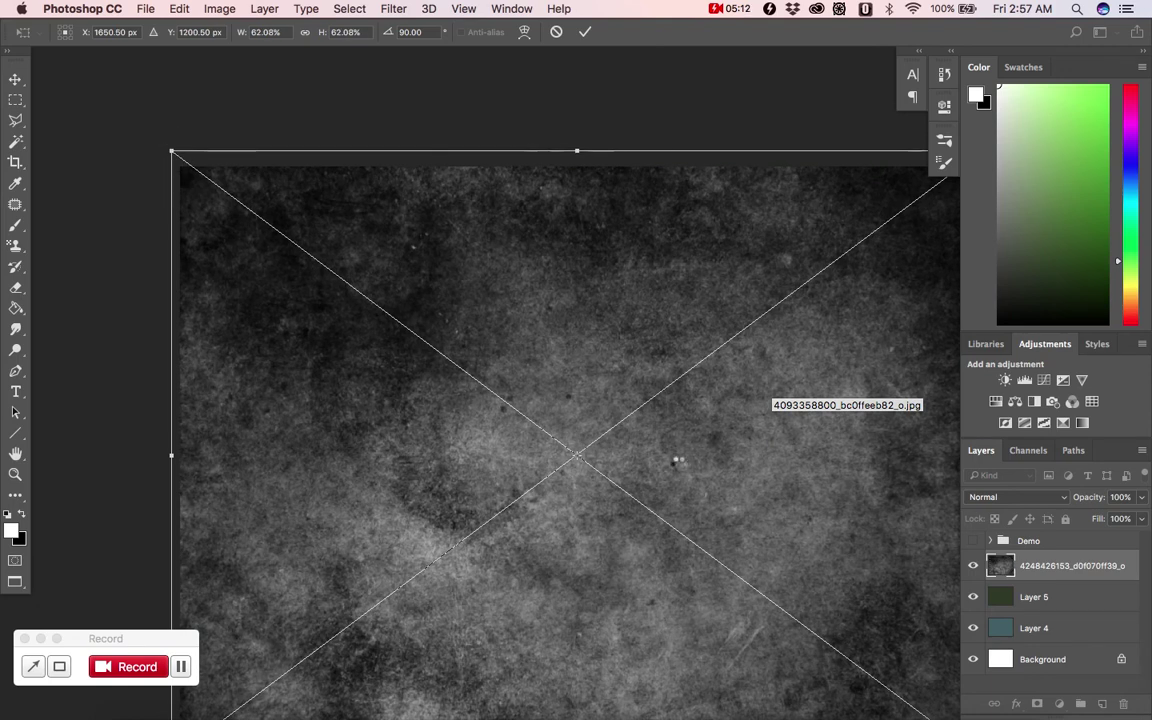
key(Return)
key(b)
scroll(699, 455, down, 3)
scroll(699, 455, right, 3)
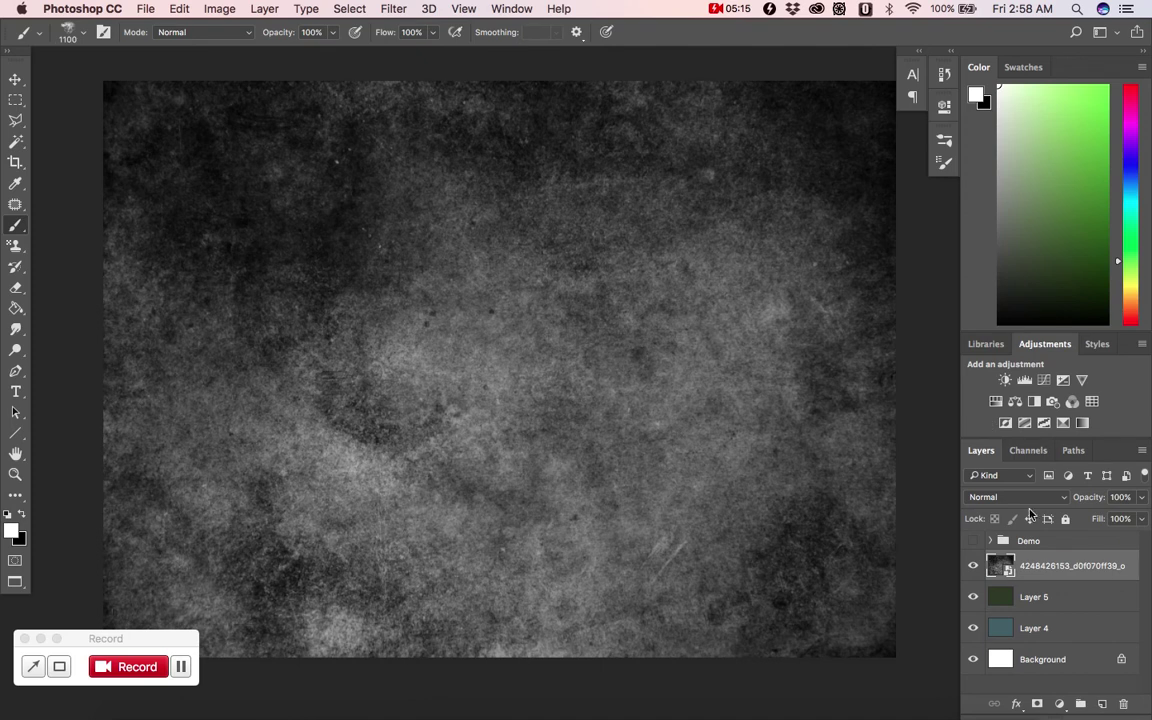
Step: Blend the texture layer into the colours below with Overlay mode at 20% opacity
click(1036, 497)
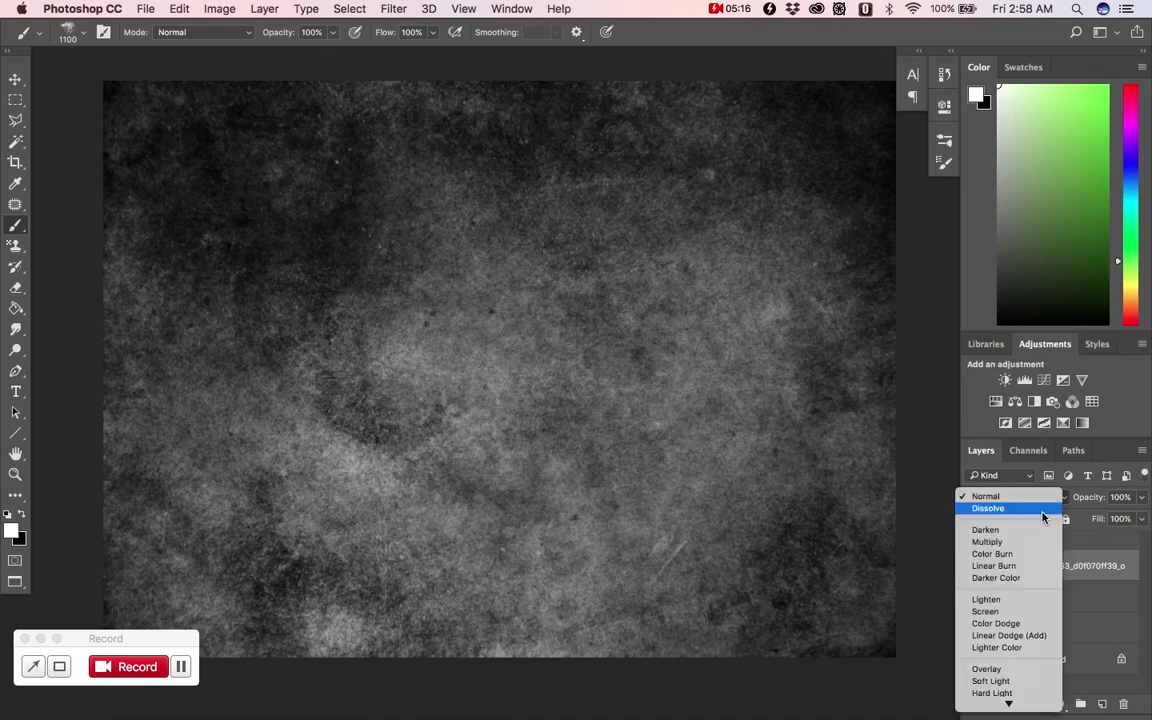
click(1016, 670)
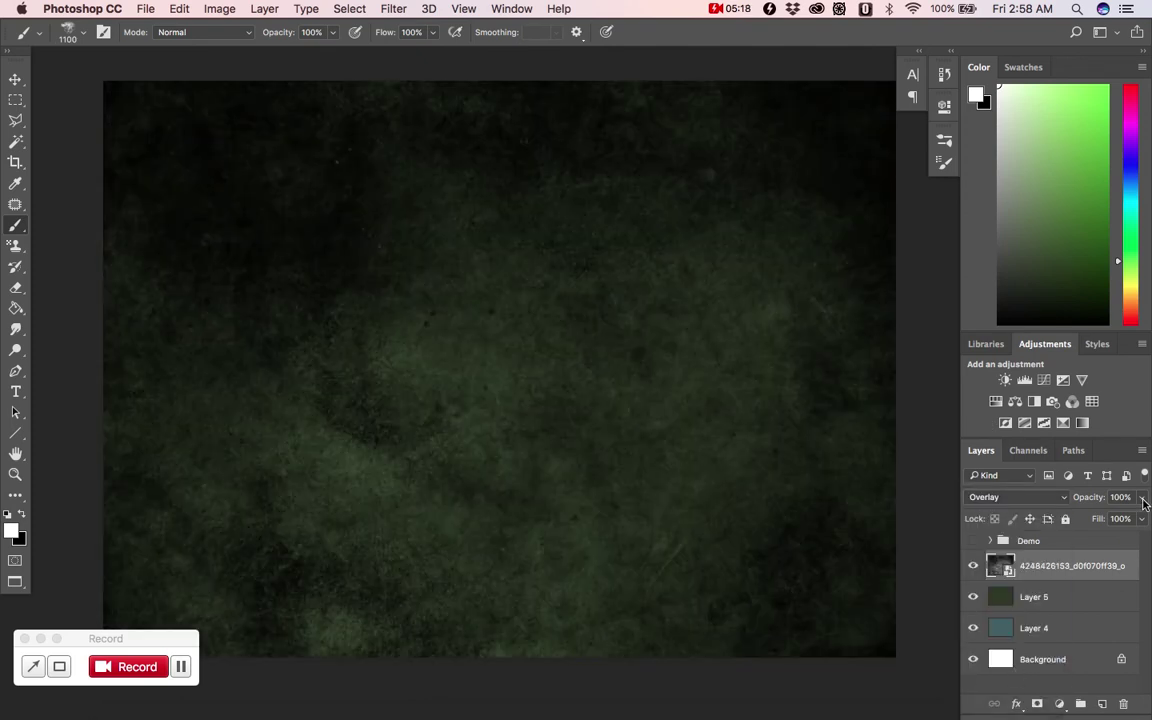
drag(1092, 517, 1083, 518)
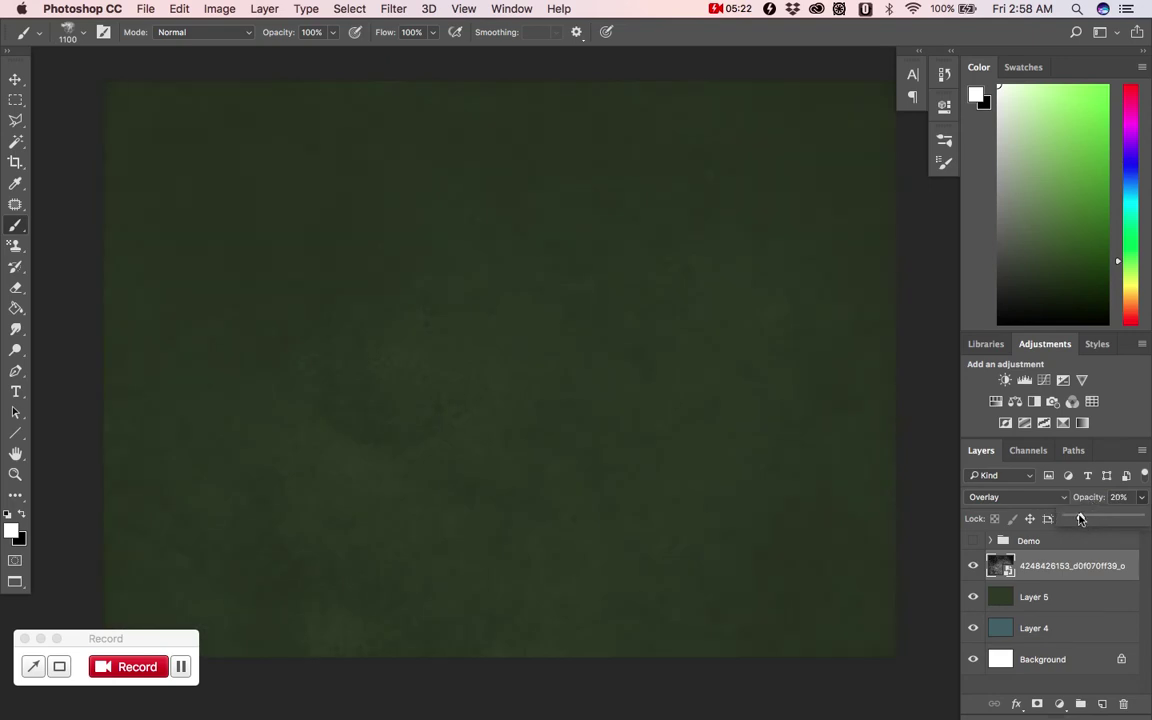
mouse_move(597, 343)
mouse_down()
mouse_move(612, 361)
mouse_move(595, 349)
mouse_up()
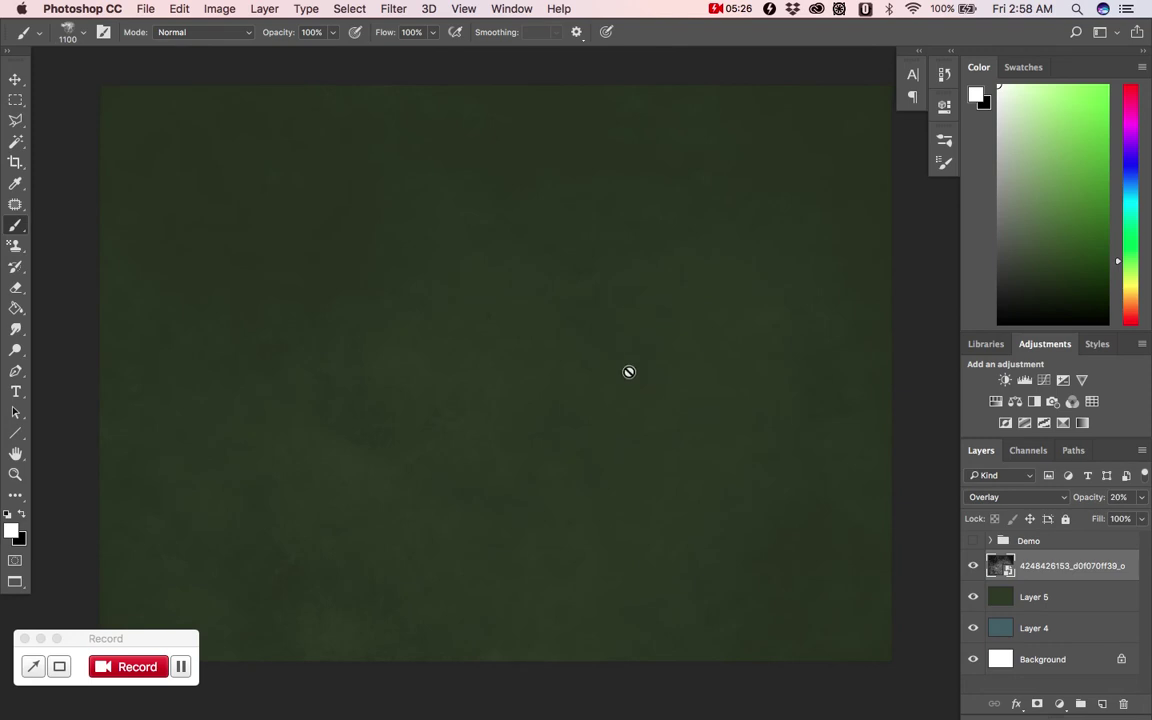
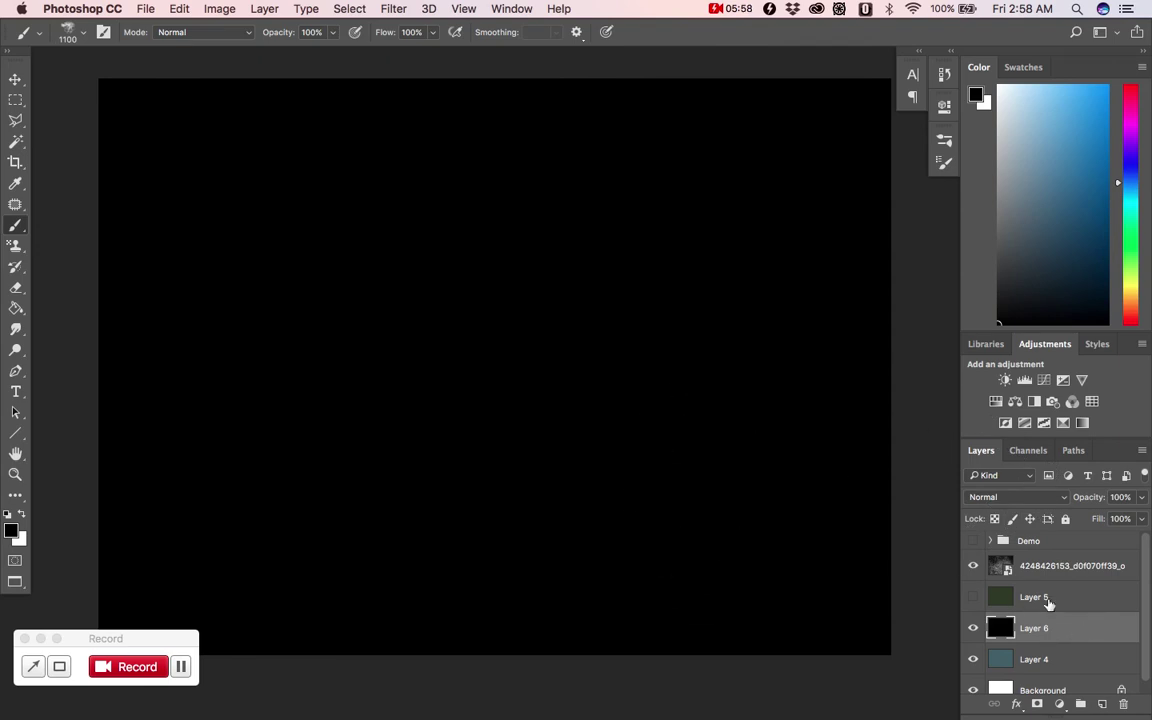
Step: Make the black areas of Layer 6 transparent by setting Blend If for This Layer to a split 0 / 255 black point
double_click(1083, 632)
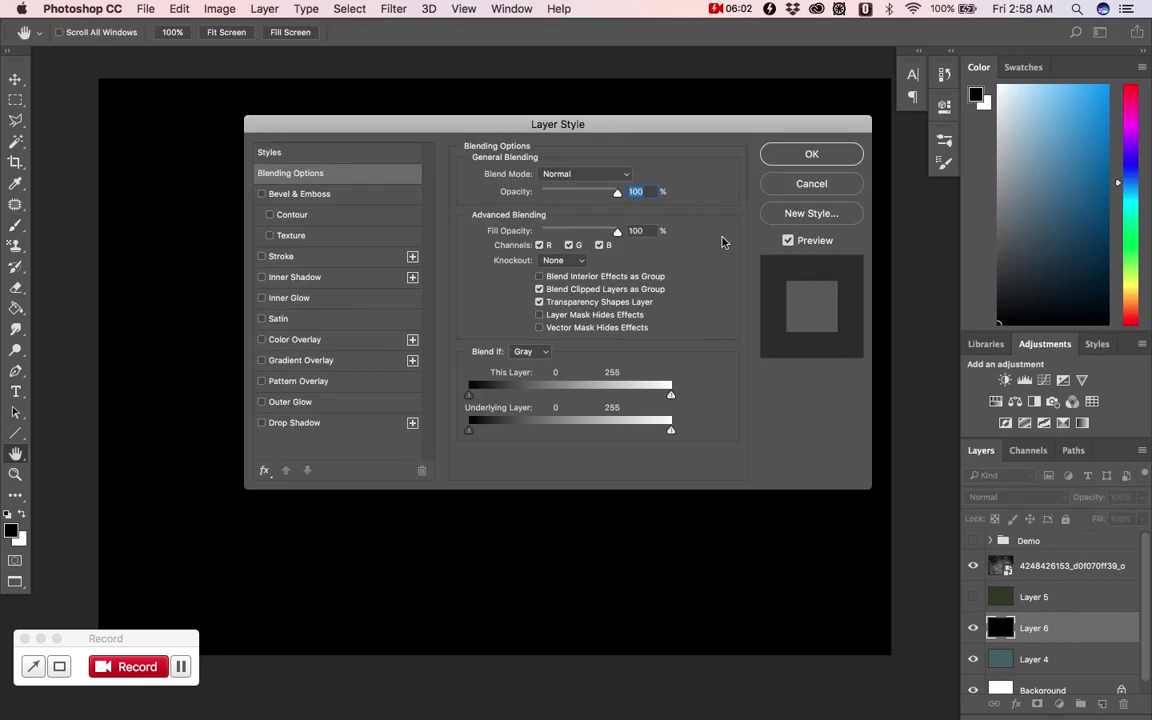
click(335, 176)
drag(472, 398, 690, 404)
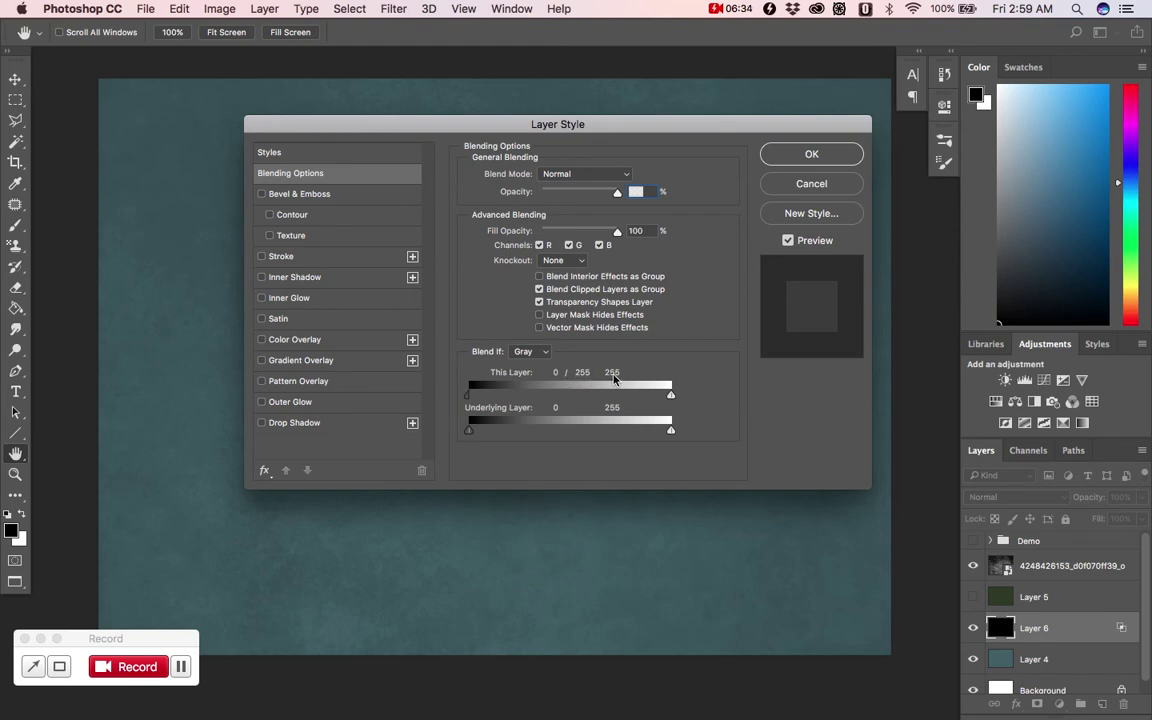
click(811, 154)
key(b)
mouse_move(619, 424)
mouse_down()
mouse_move(604, 417)
mouse_move(614, 429)
mouse_up()
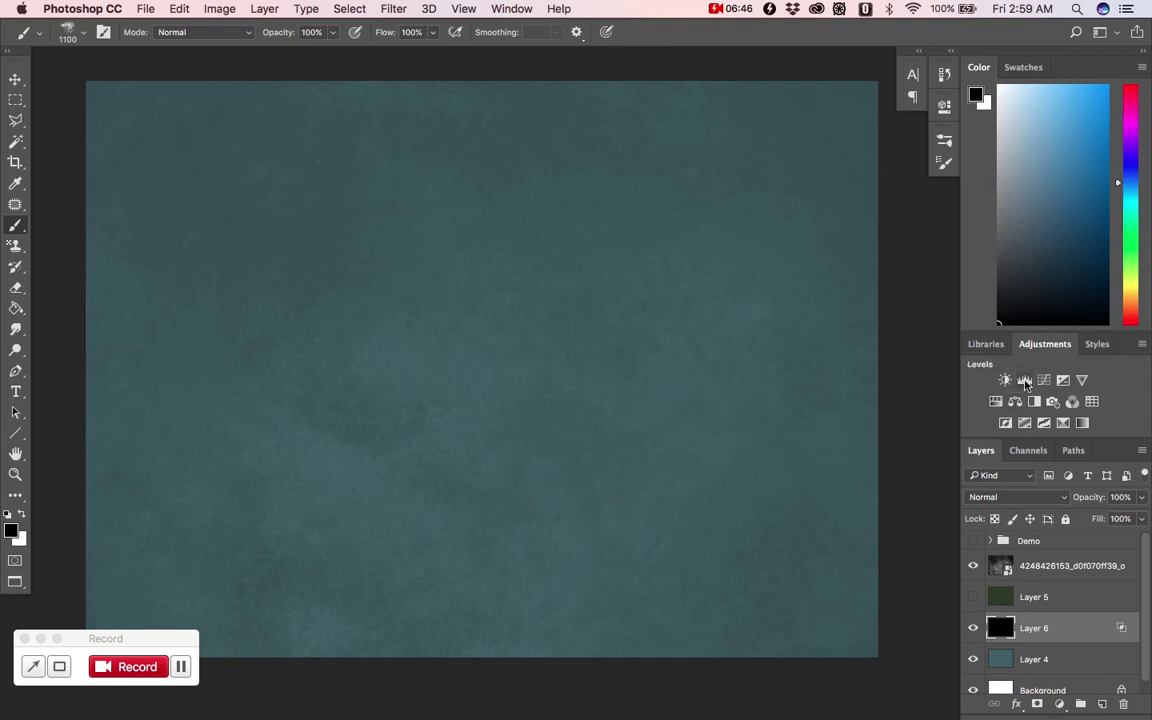
Step: Add a Levels adjustment above the black layer and clip it to that layer only
click(1025, 380)
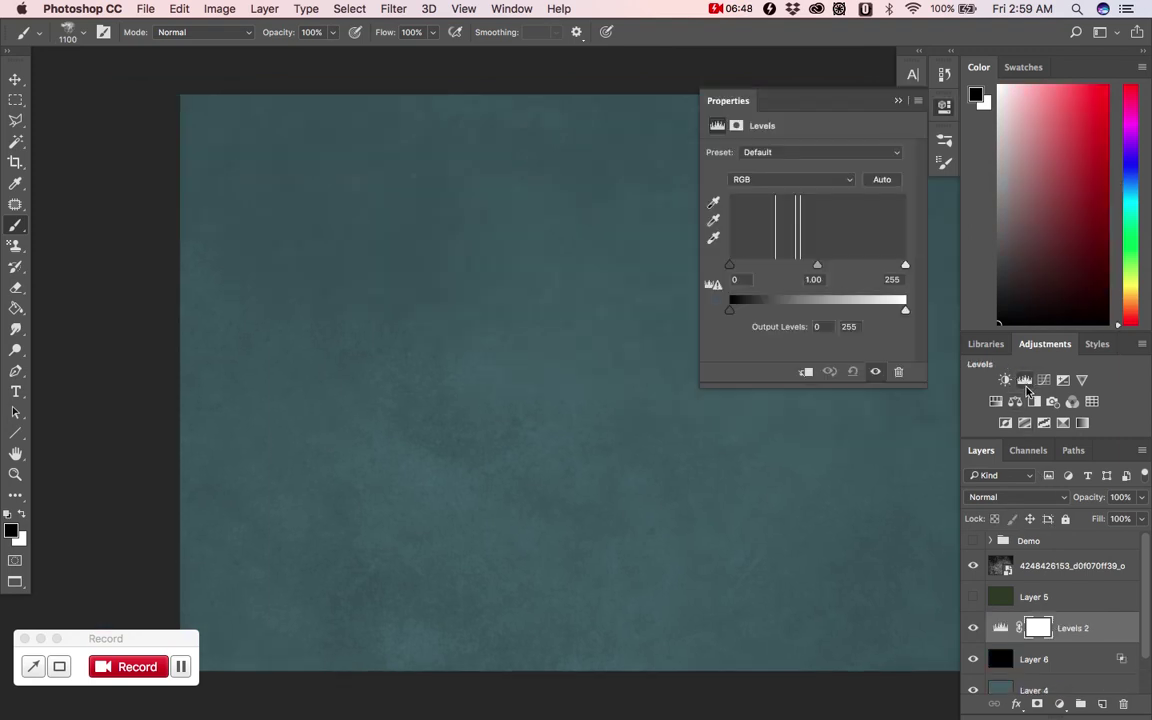
drag(609, 460, 527, 445)
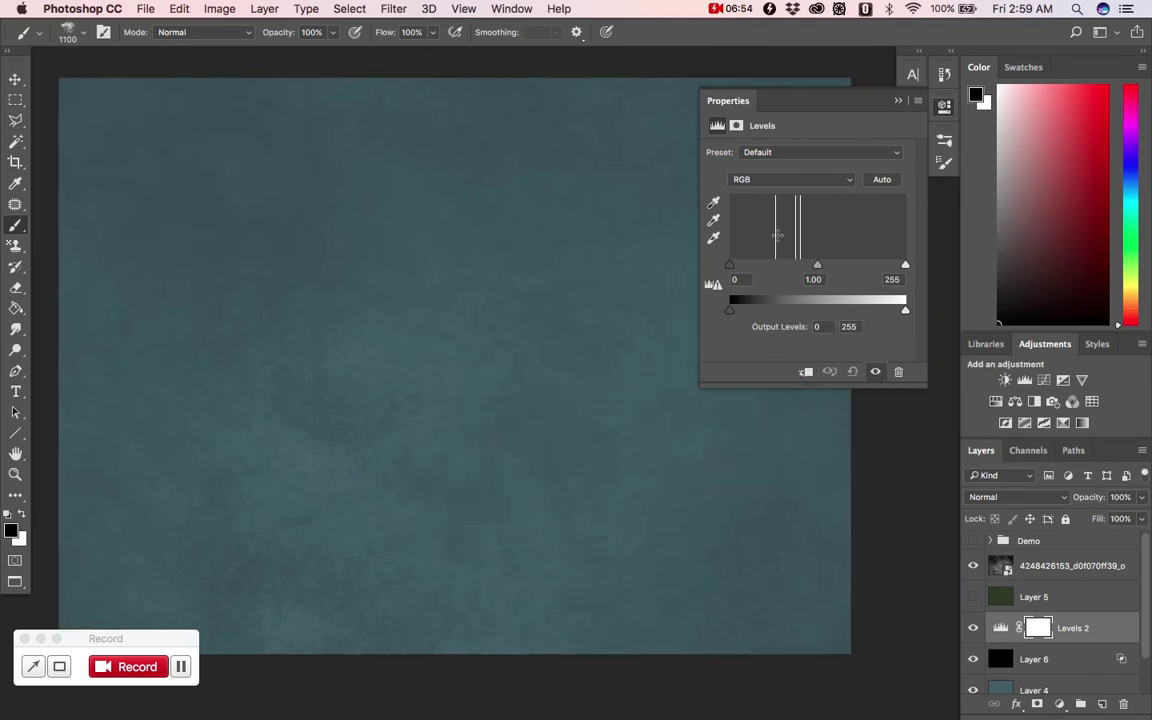
click(806, 373)
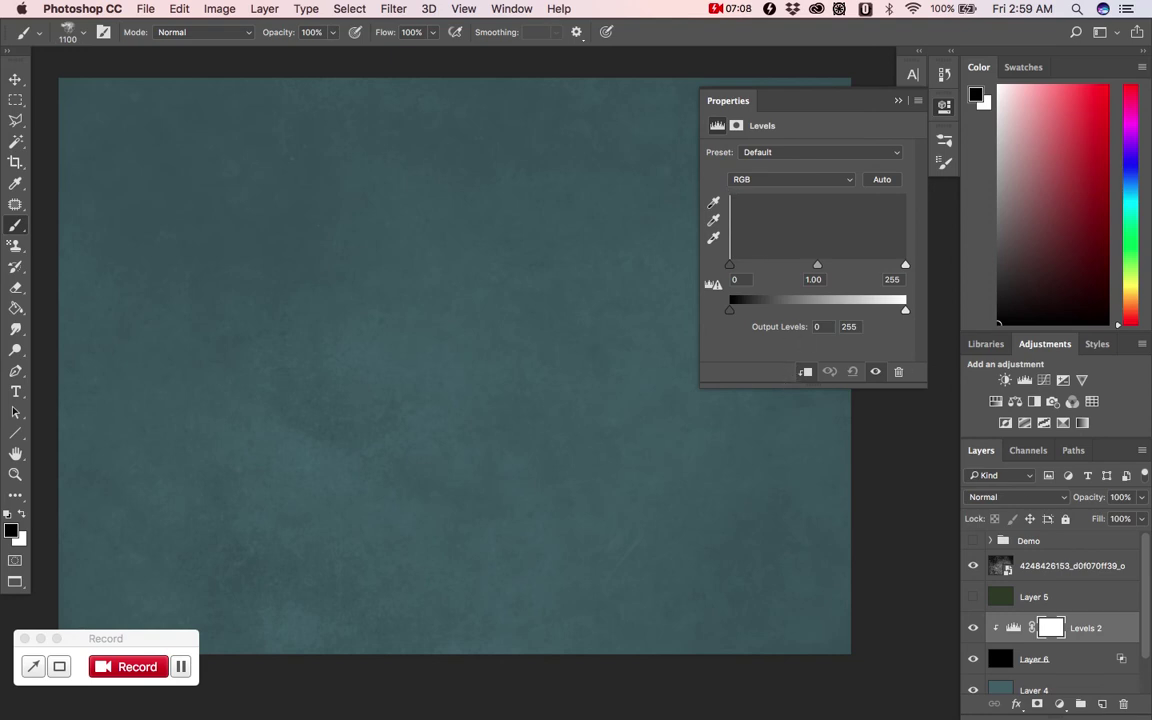
click(898, 104)
drag(789, 312, 677, 280)
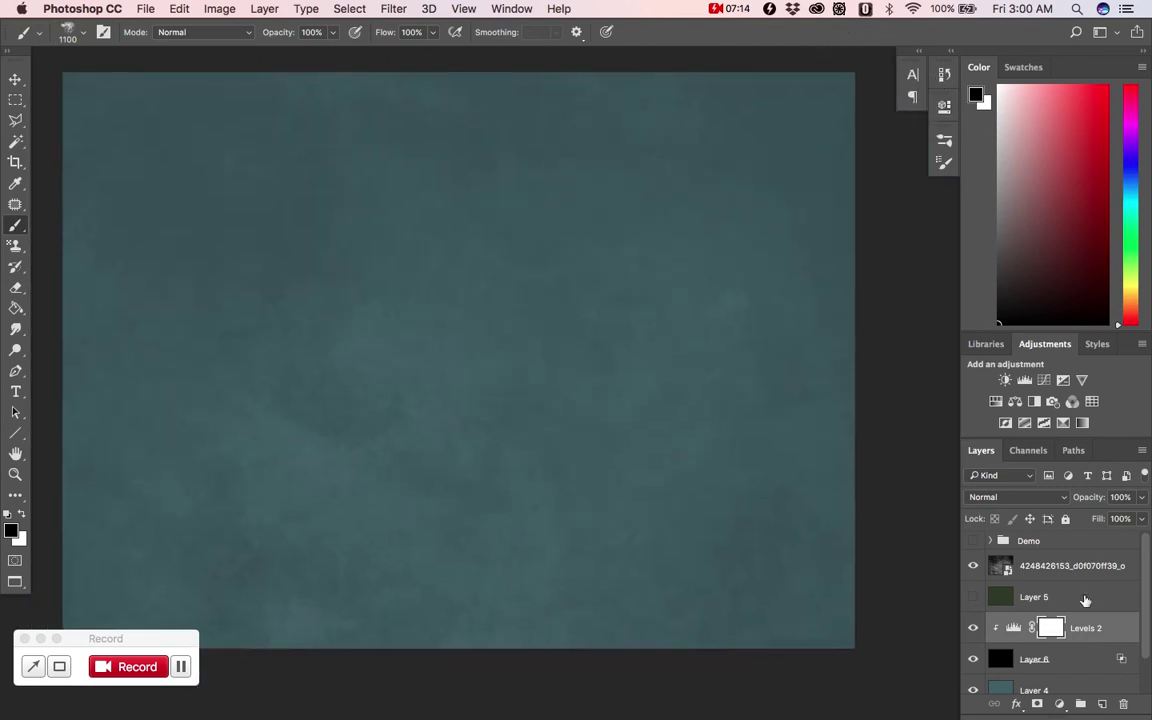
Step: Rename the black layer Coastlines, then group it with its Levels adjustment and expand the group
double_click(1035, 660)
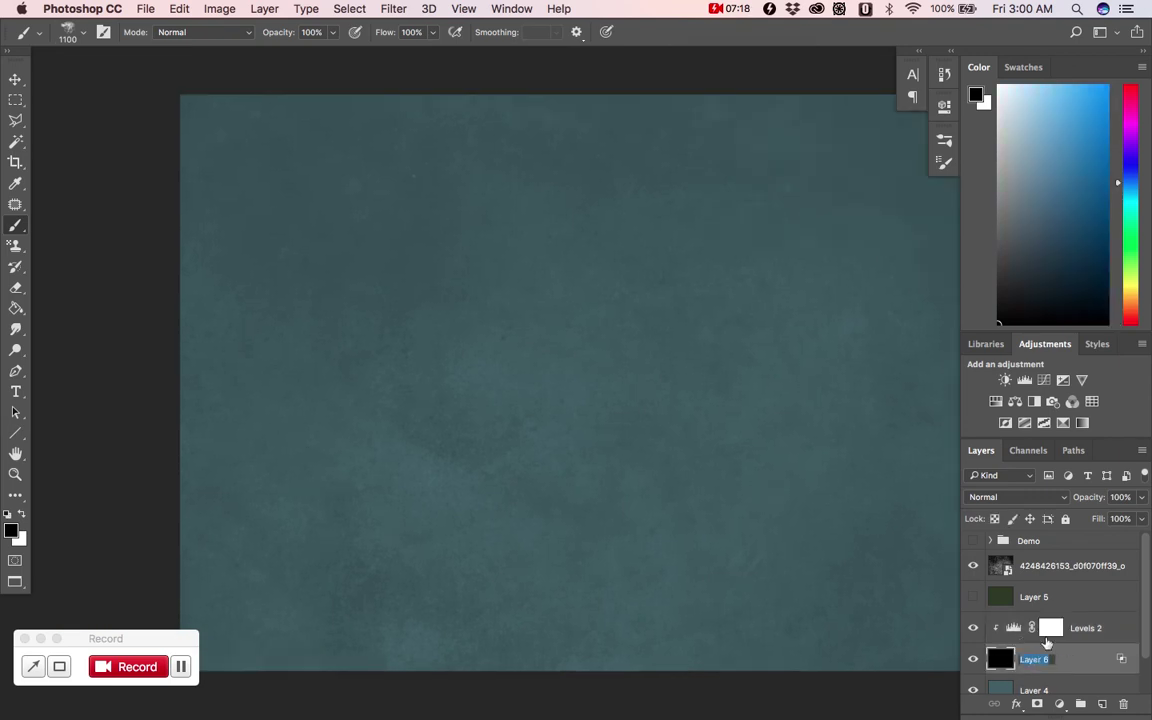
text(Coastlines)
click(1080, 705)
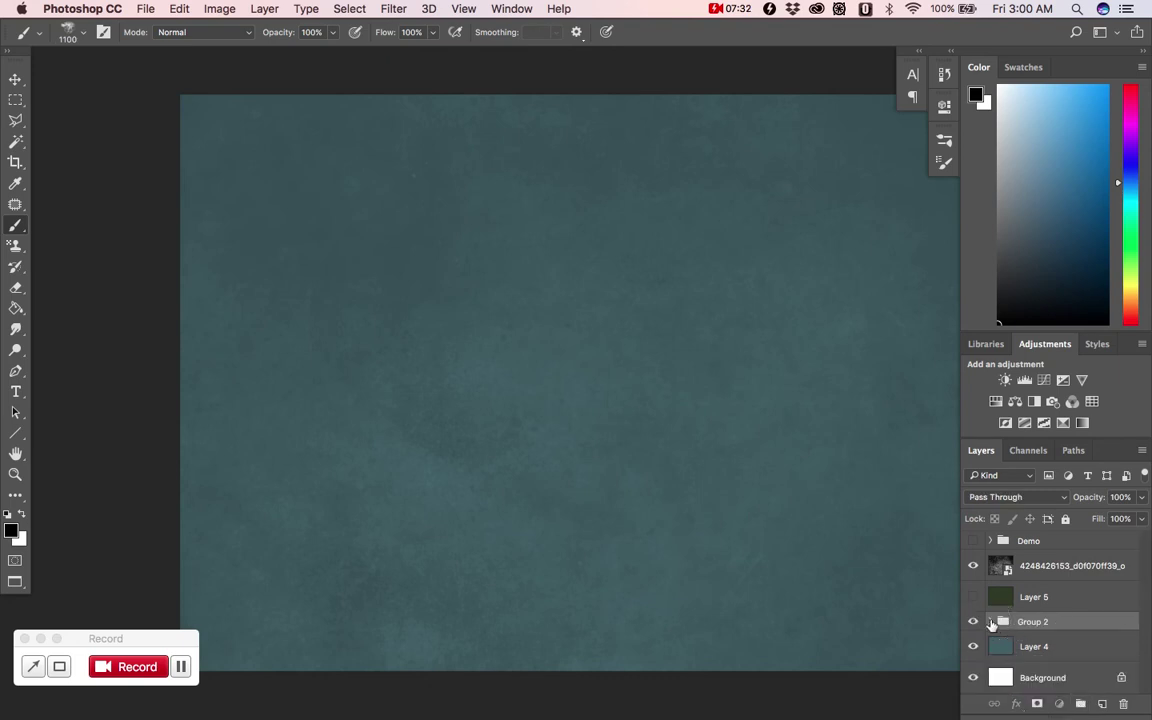
click(990, 622)
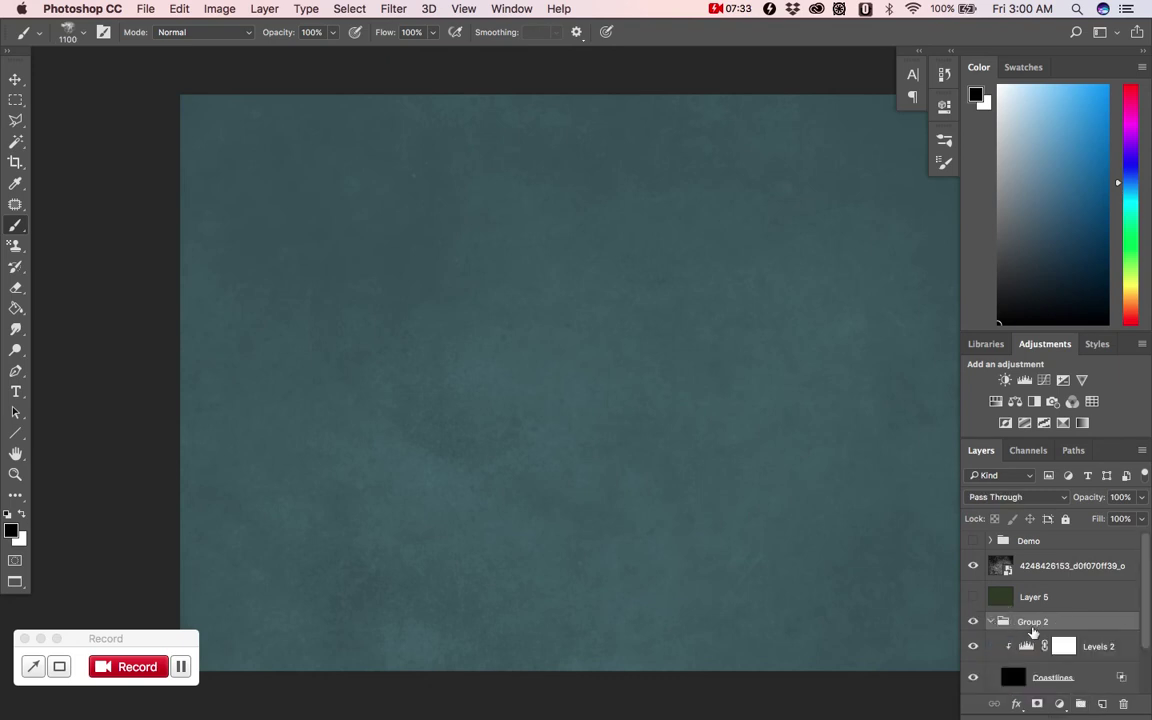
Step: Show the green layer again and rename it Land Color
click(1076, 600)
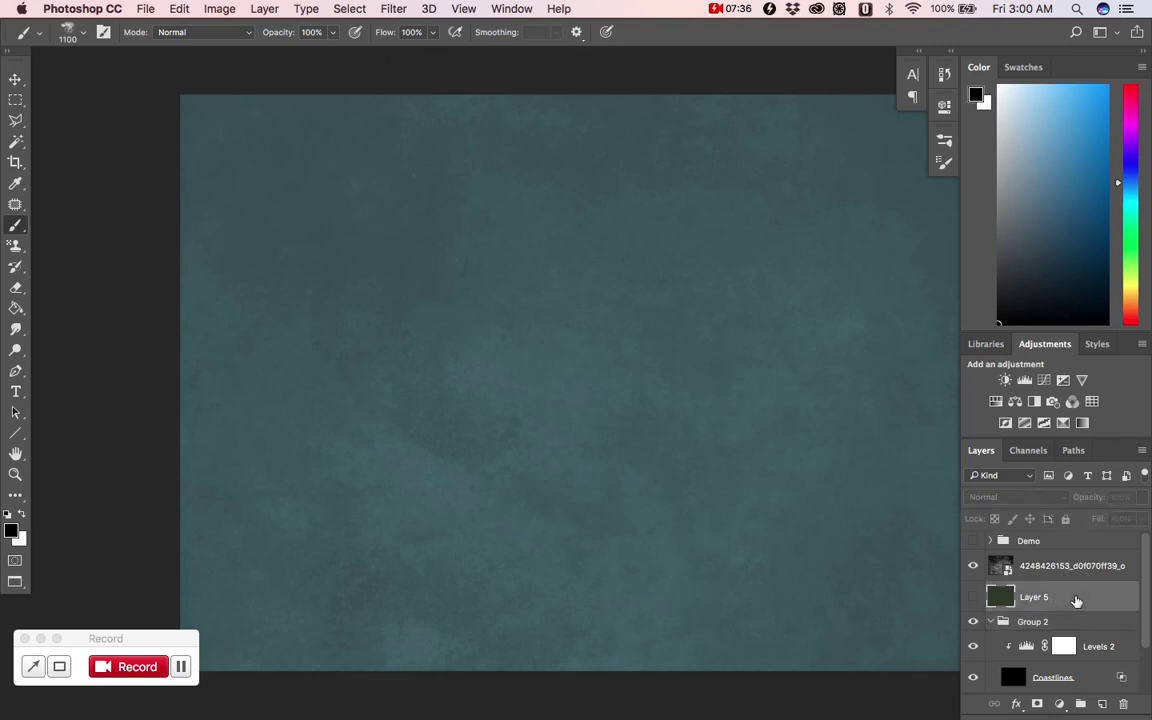
click(975, 597)
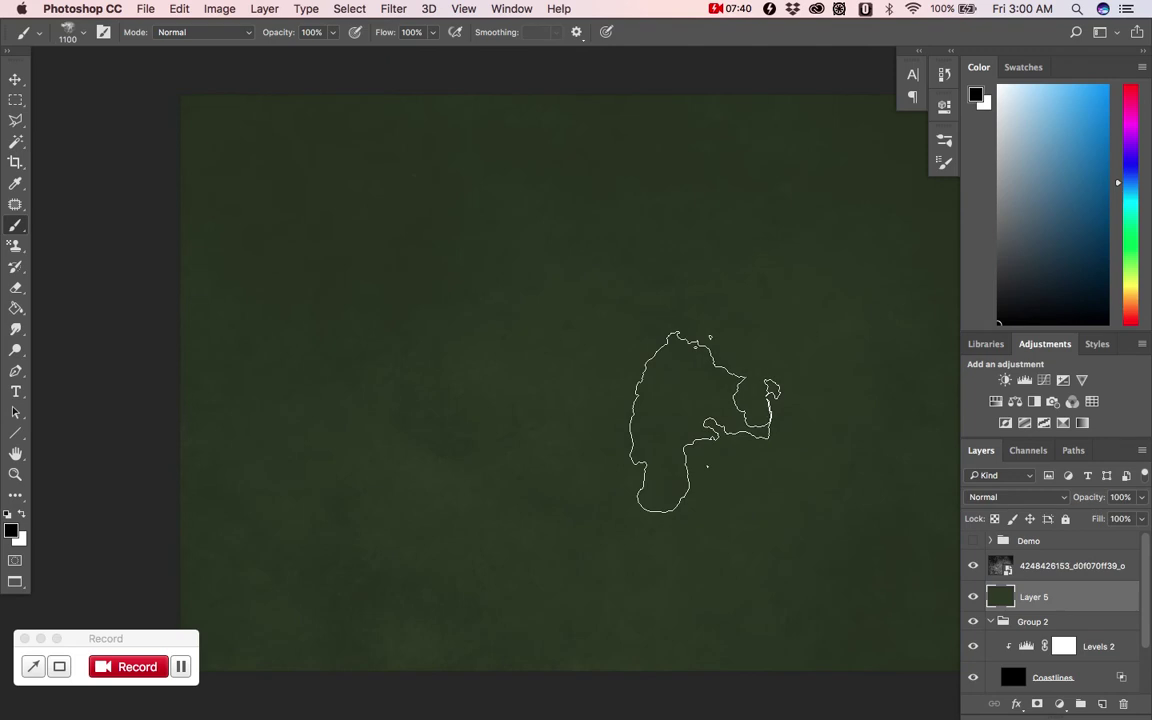
drag(750, 415, 700, 405)
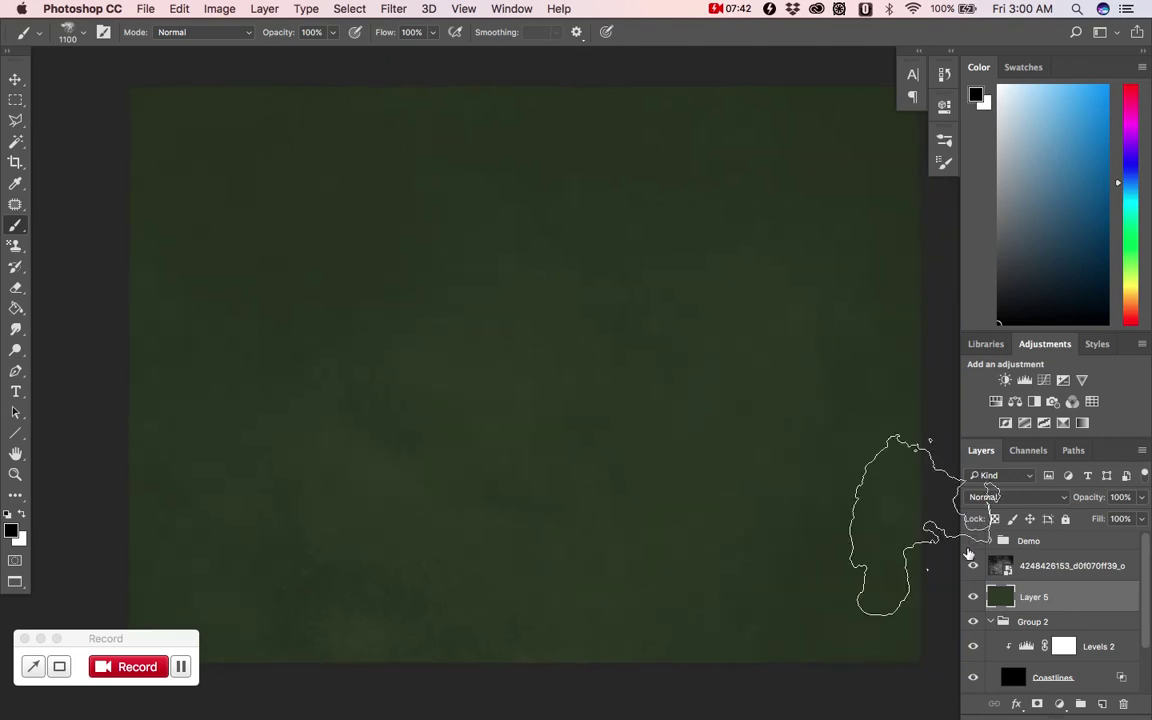
double_click(1034, 597)
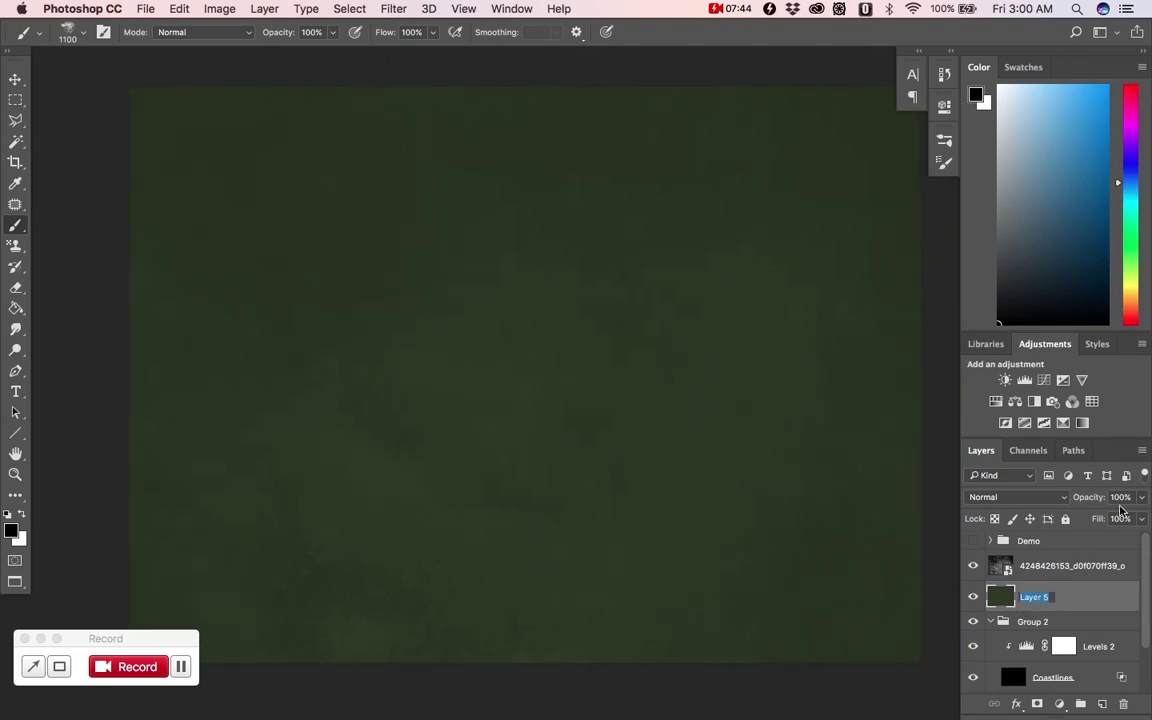
text(Land Color)
key(Return)
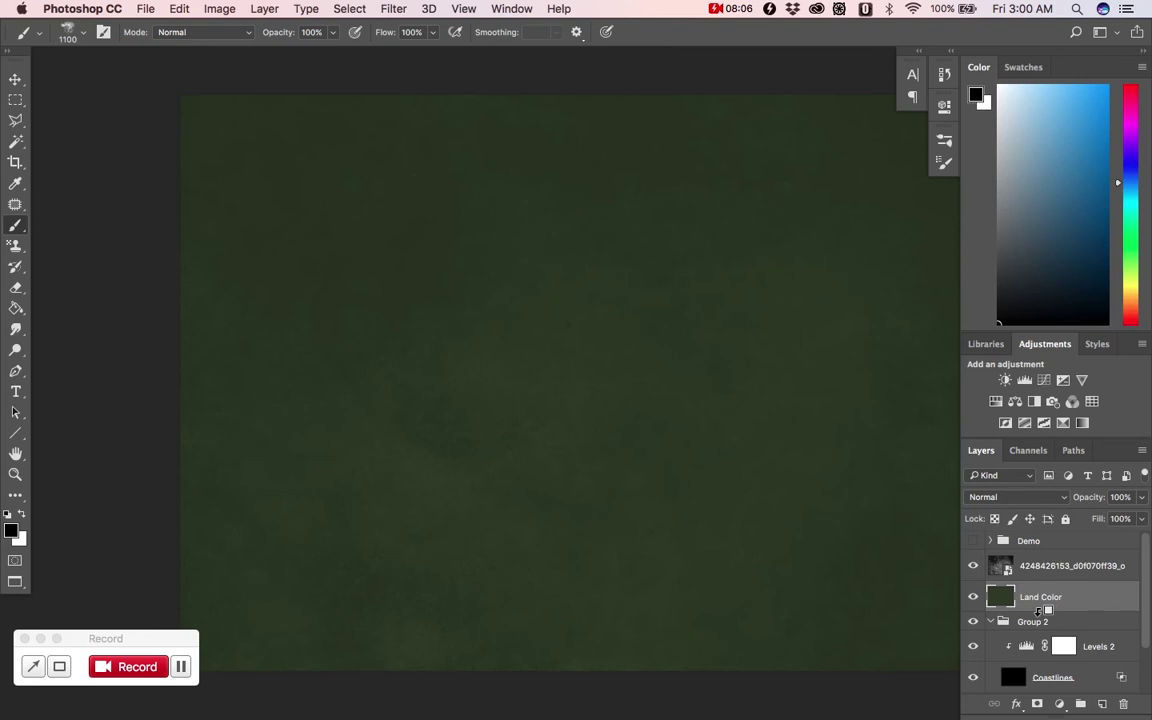
Step: Clip the Land Color layer to the group containing the Coastlines layer and its Levels adjustment
alt+click(1035, 610)
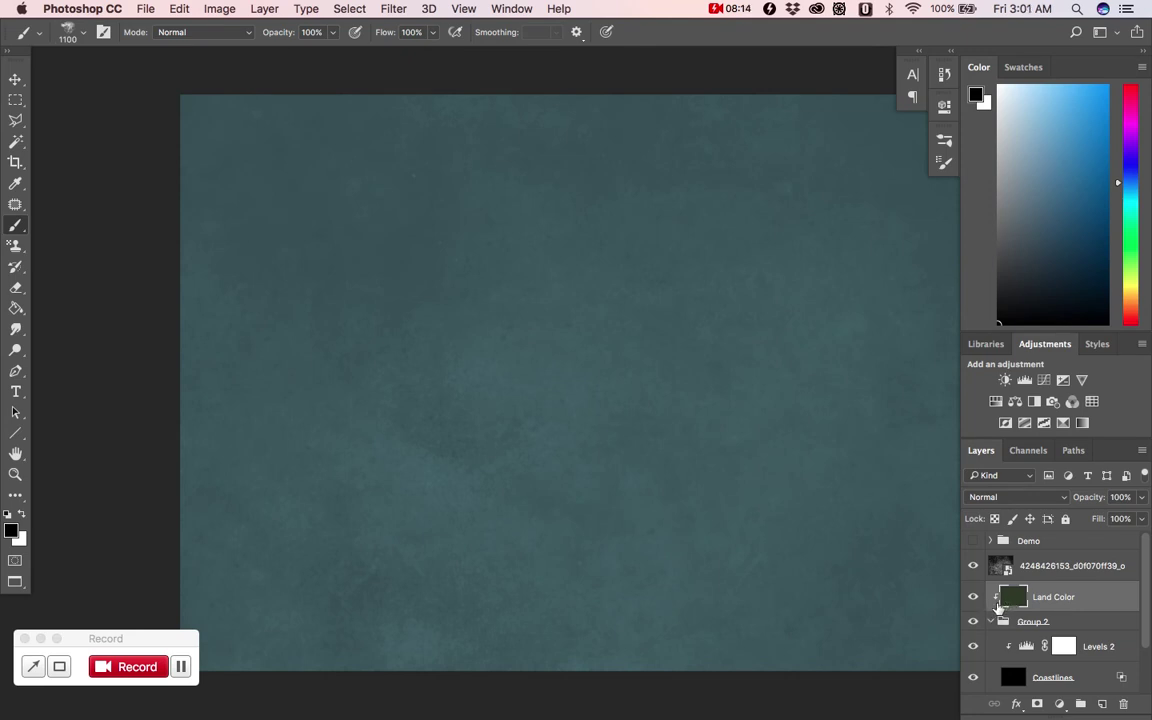
super+click(1010, 598)
drag(737, 418, 650, 388)
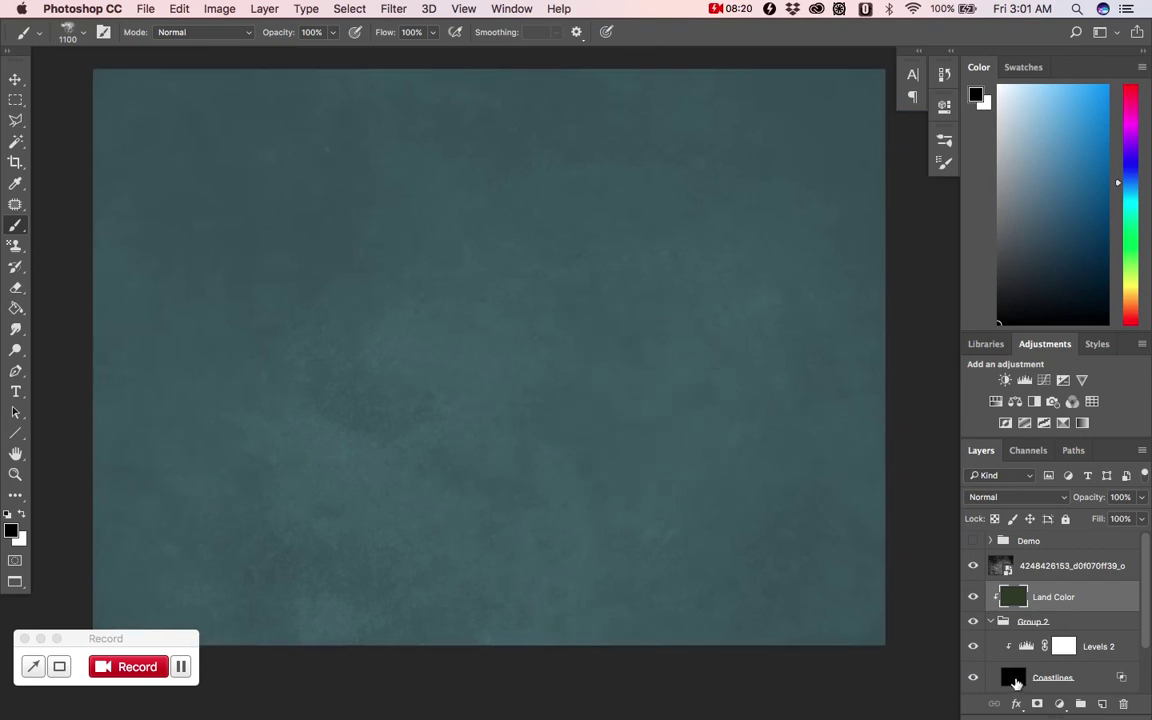
Step: Paint a large soft landmass in white on the Coastlines layer with the 1100 px brush, around the middle of the canvas
click(1095, 685)
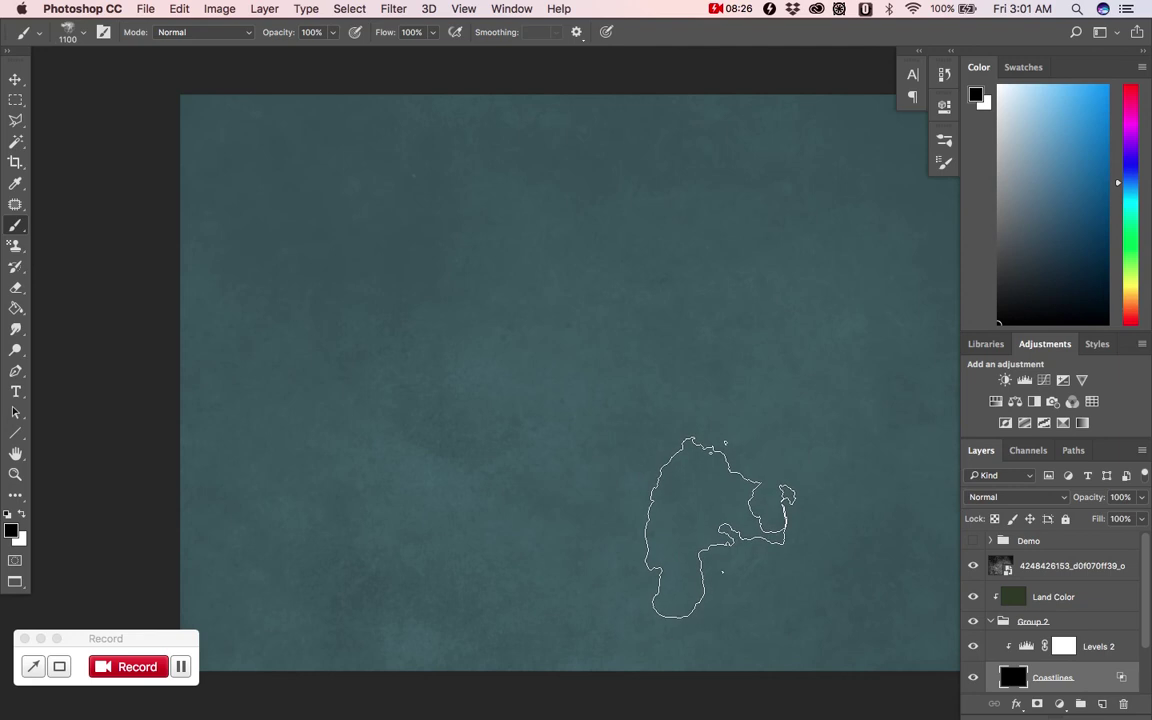
key(x)
drag(674, 440, 625, 417)
mouse_move(425, 305)
mouse_down()
mouse_move(524, 249)
mouse_move(645, 301)
mouse_move(519, 272)
mouse_move(632, 317)
mouse_move(506, 290)
mouse_move(553, 334)
mouse_move(514, 450)
mouse_move(428, 491)
mouse_move(390, 438)
mouse_up()
Step: Reduce the brush to 300 px and paint a small peninsula on the landmass's lower right coast
key(bracketleft)
key(bracketleft)
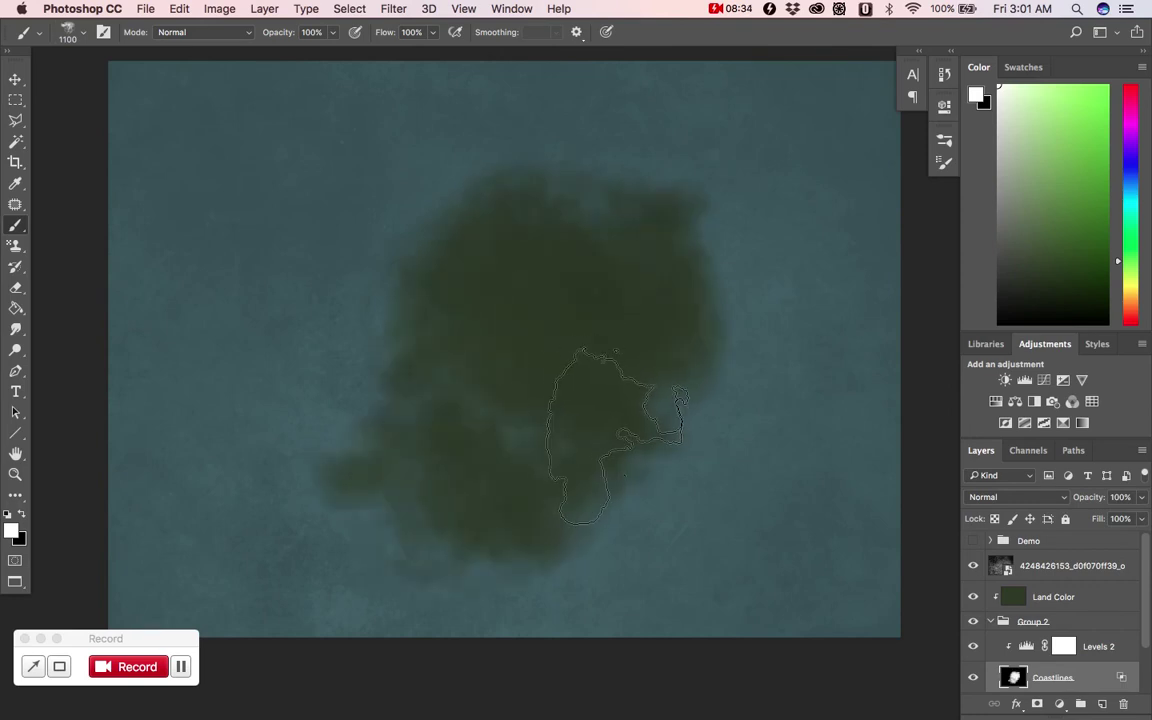
key(bracketleft)
key(bracketleft)
key(bracketleft)
key(bracketleft)
key(bracketleft)
key(bracketleft)
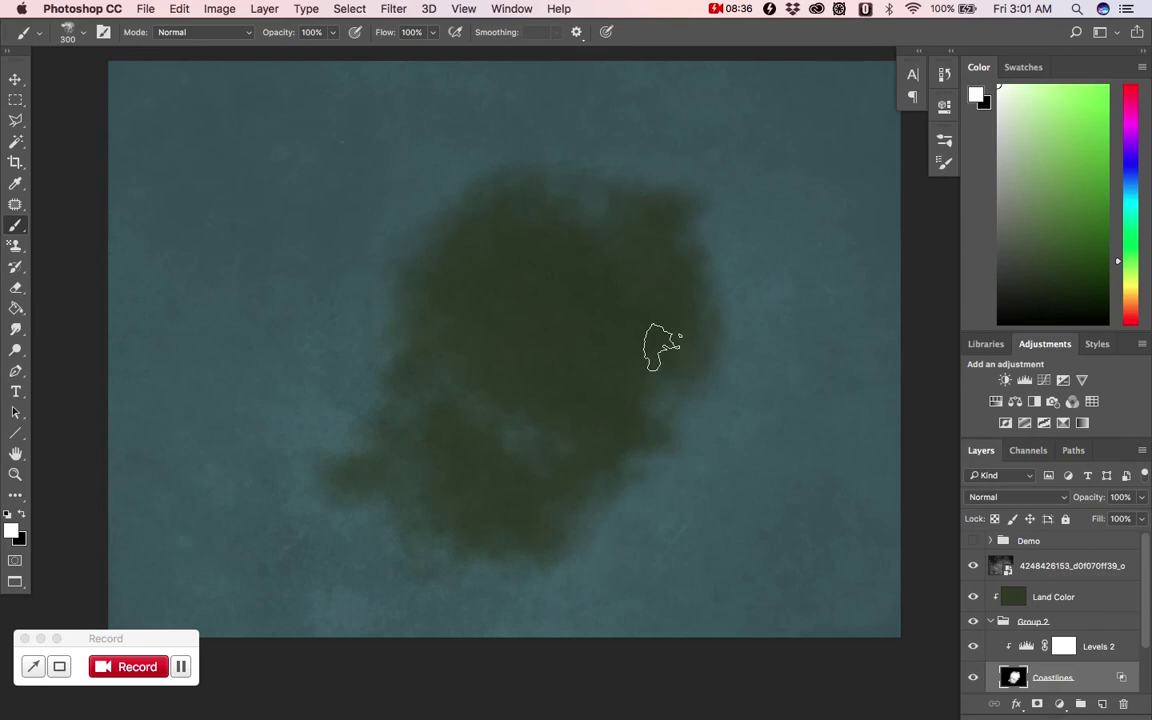
mouse_move(703, 405)
mouse_down()
mouse_move(704, 429)
mouse_move(642, 384)
mouse_move(652, 393)
mouse_up()
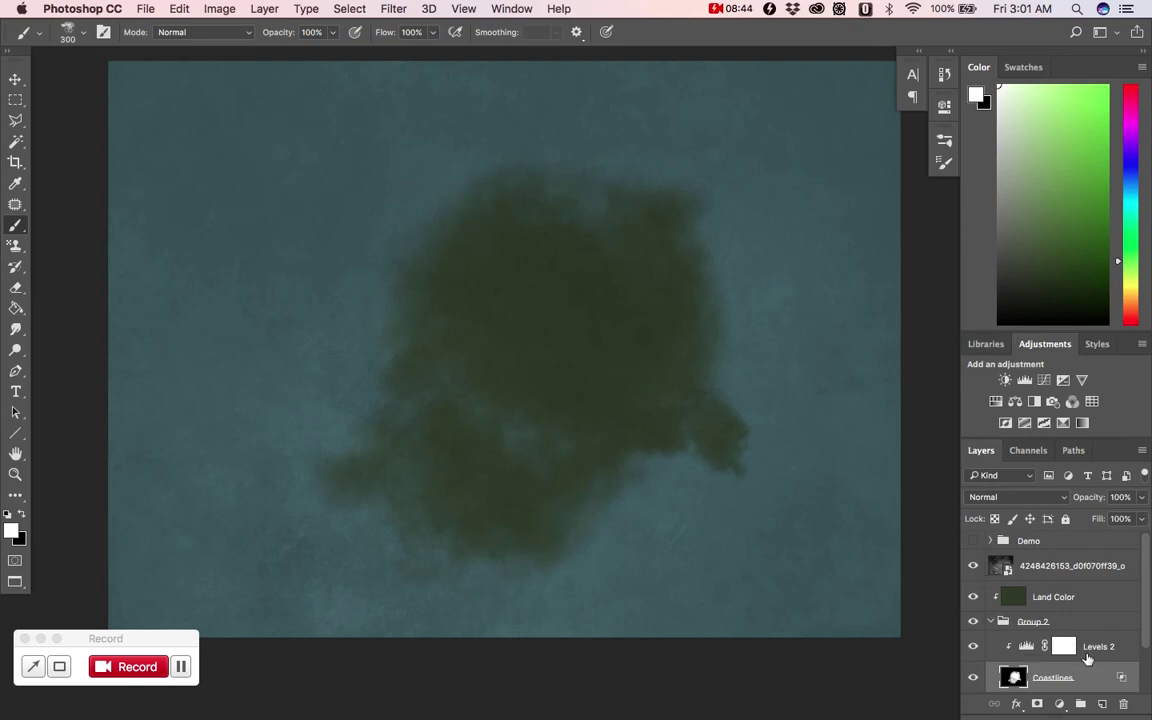
Step: Sharpen the soft coastline by setting the clipped Levels adjustment's input black point to 138 and white point to 140
double_click(1026, 649)
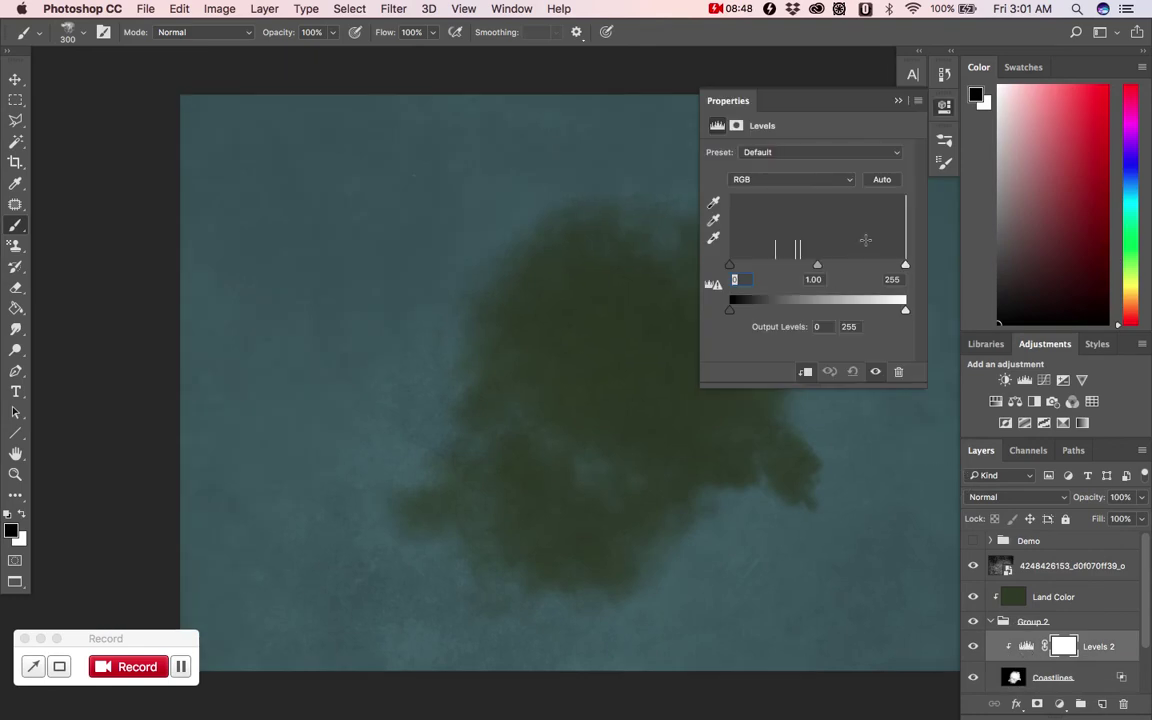
mouse_move(906, 268)
mouse_down()
mouse_move(833, 262)
mouse_move(906, 267)
mouse_up()
drag(905, 267, 825, 264)
drag(738, 267, 826, 268)
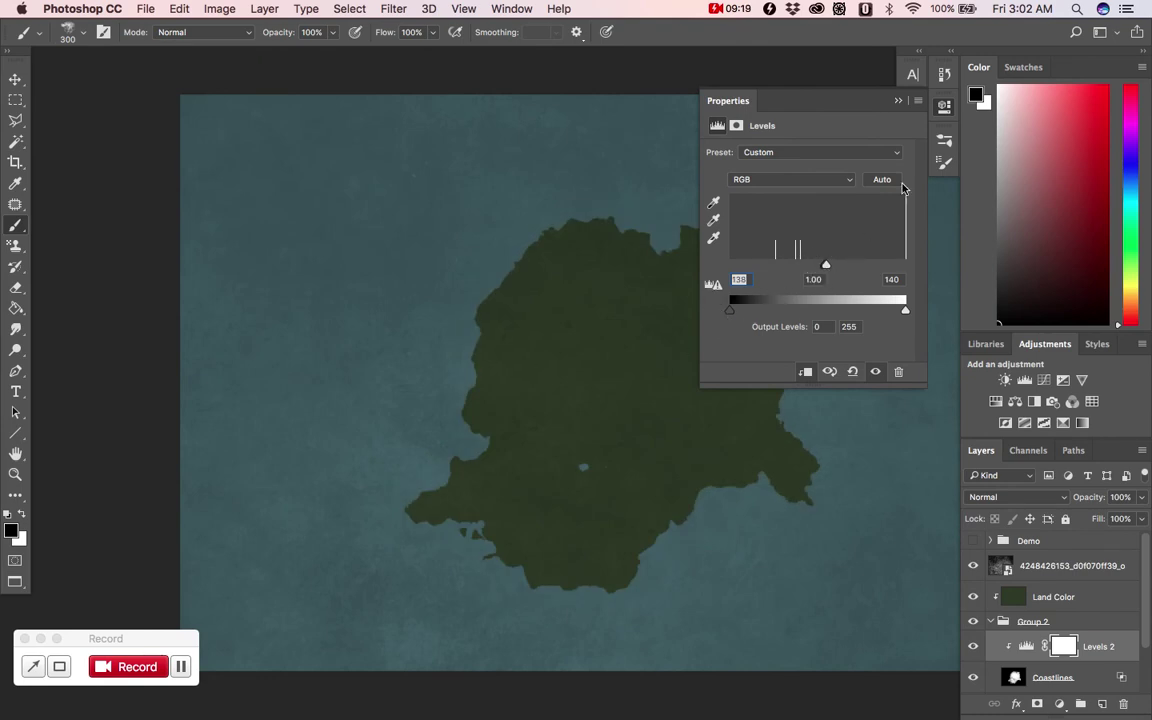
click(897, 102)
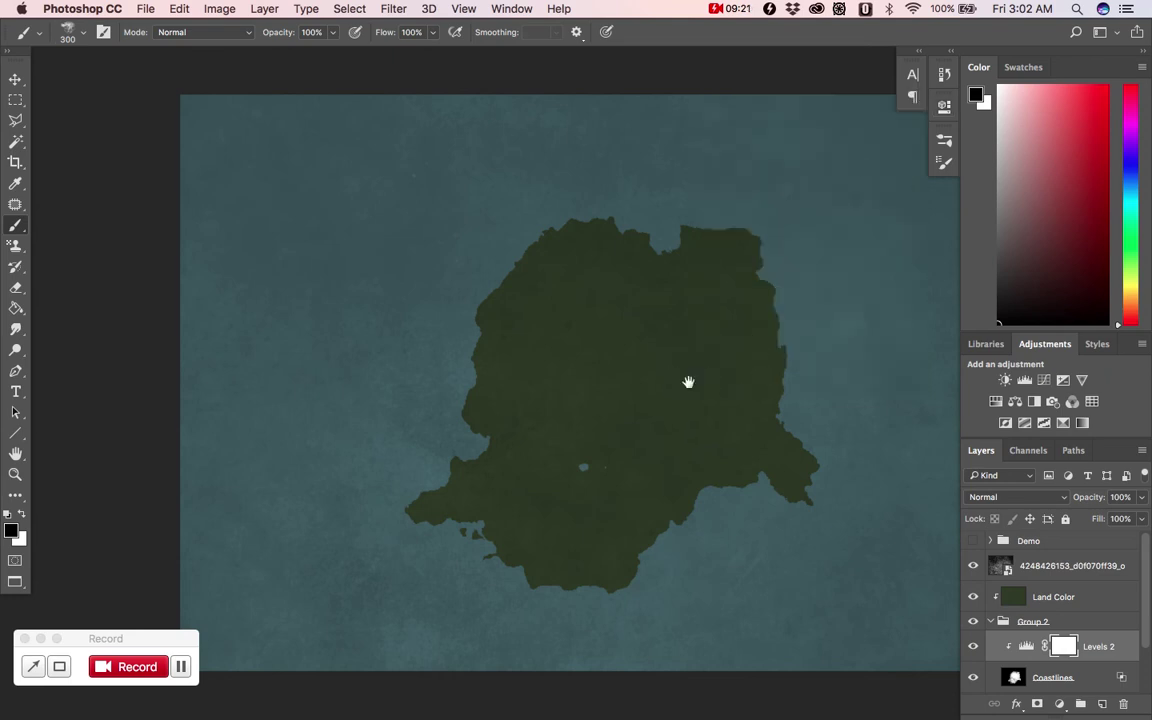
drag(688, 382, 622, 355)
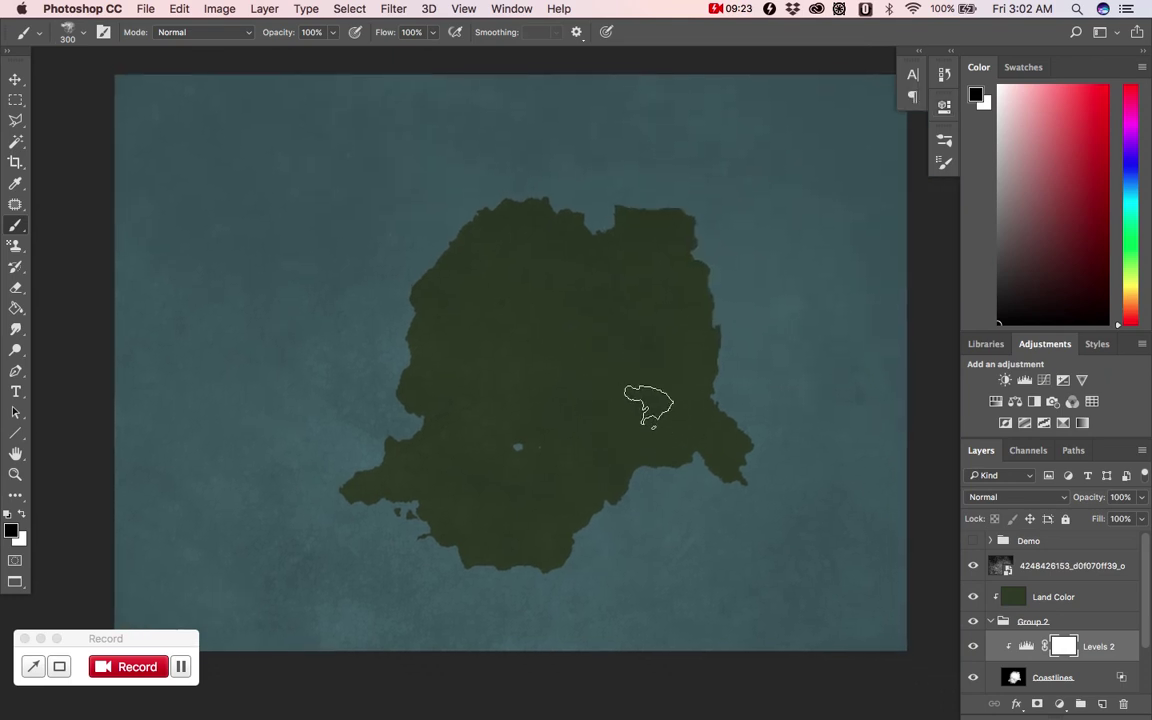
Step: Extend the landmass along its northern coast in white on the Coastlines layer with the brush at 500 px
key(bracketright)
key(bracketright)
key(x)
scroll(950, 600, left, 3)
scroll(950, 600, up, 1)
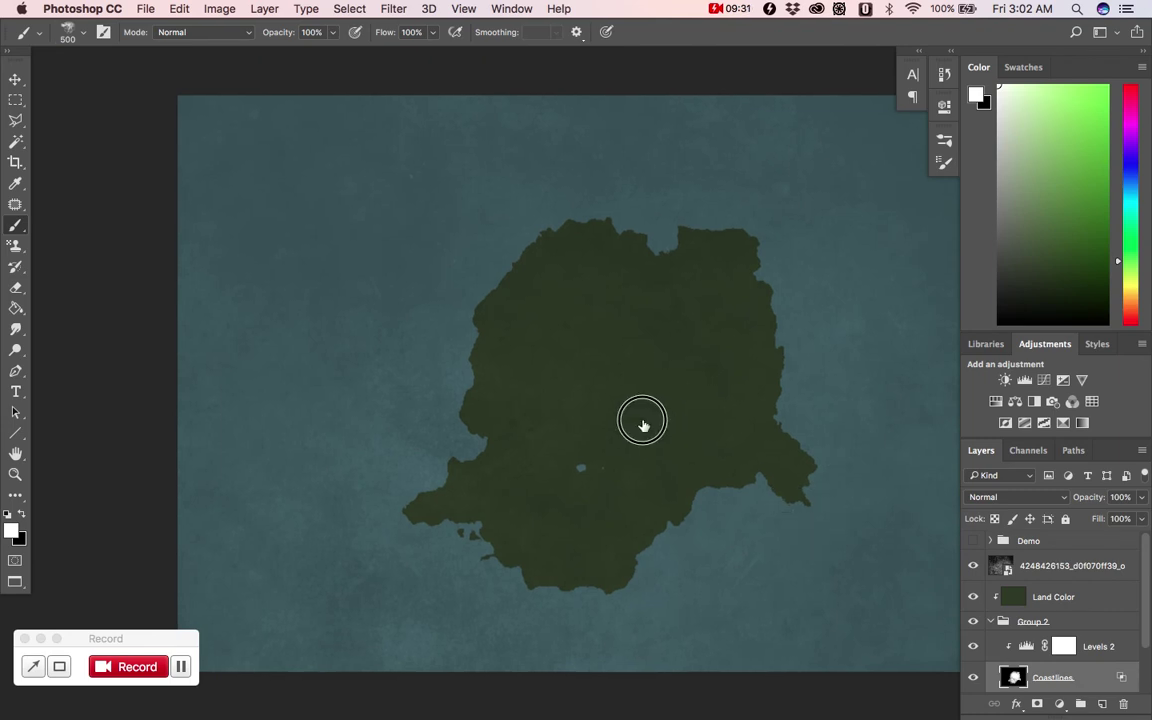
scroll(630, 405, down, 2)
scroll(630, 405, right, 2)
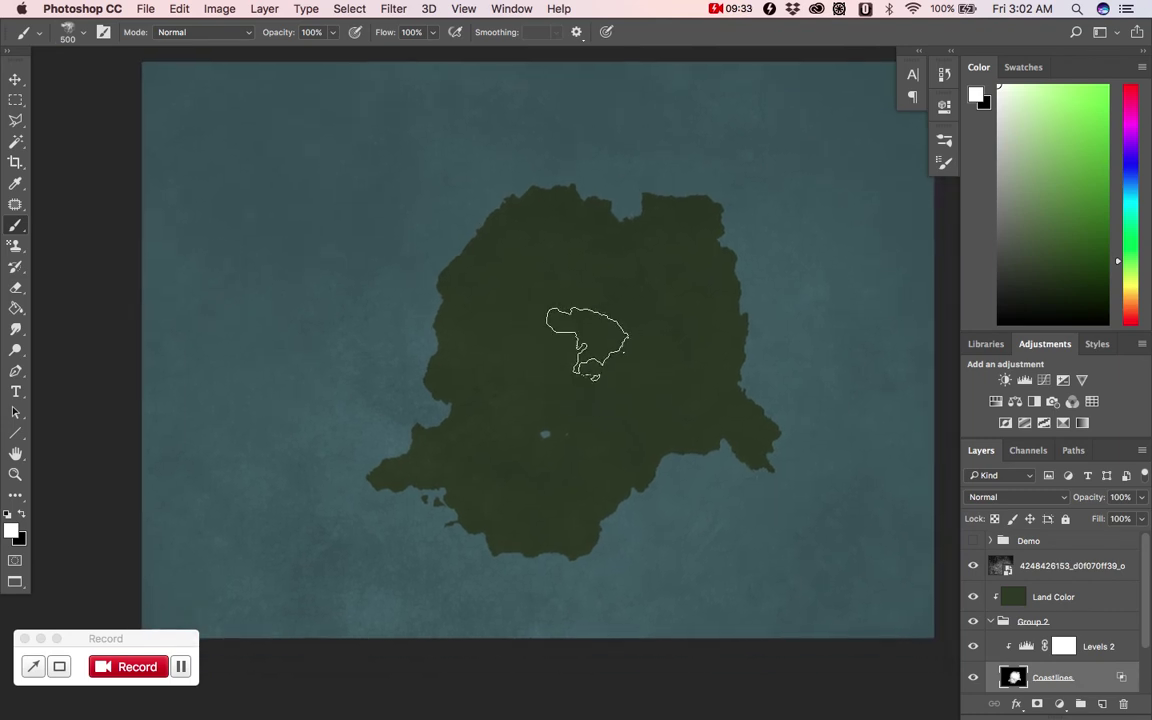
mouse_move(425, 265)
mouse_down()
mouse_move(413, 232)
mouse_move(516, 160)
mouse_move(572, 155)
mouse_up()
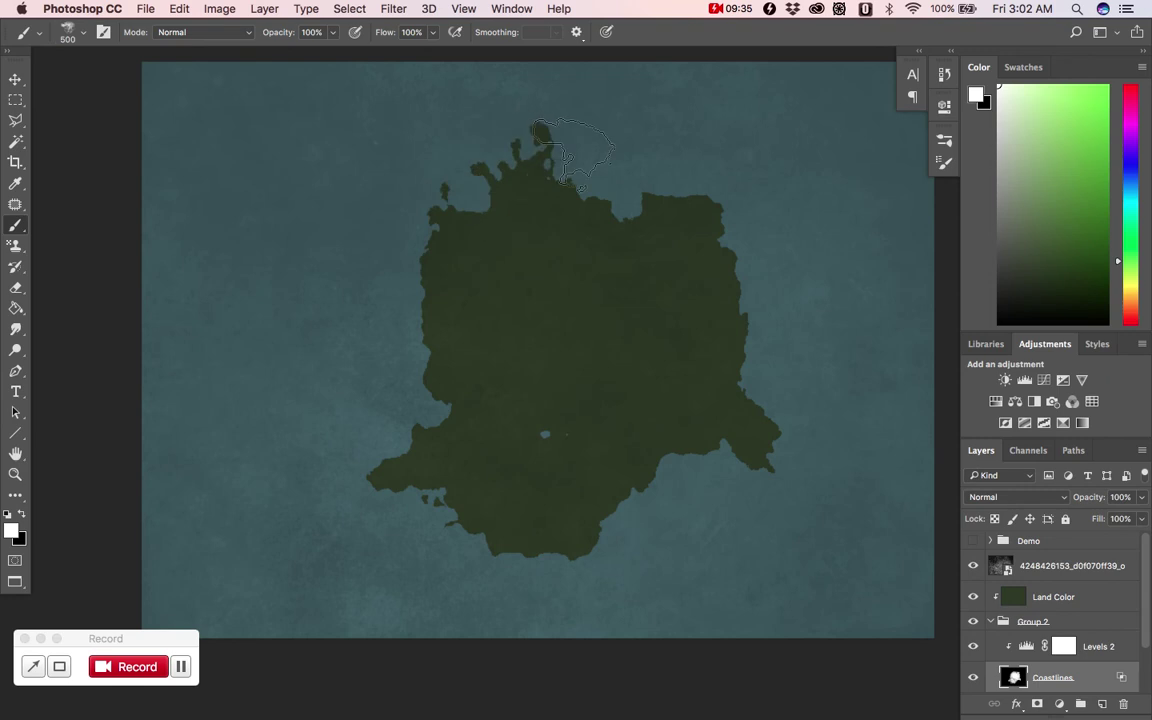
mouse_move(580, 210)
mouse_down()
mouse_move(615, 172)
mouse_move(655, 150)
mouse_move(736, 142)
mouse_move(788, 155)
mouse_move(740, 190)
mouse_move(673, 172)
mouse_move(782, 158)
mouse_move(843, 204)
mouse_move(849, 228)
mouse_move(718, 202)
mouse_move(770, 250)
mouse_up()
Step: Paint a peninsula curving south from the landmass's northeast corner, and reduce the brush to 250 px
drag(812, 200, 860, 248)
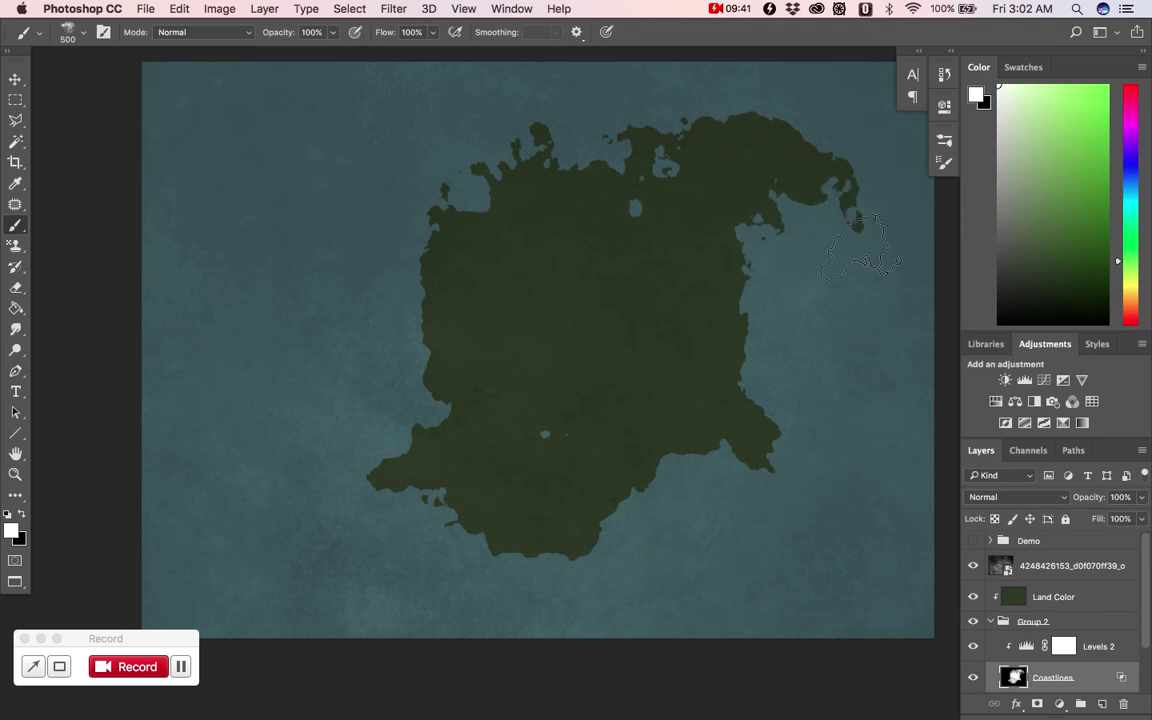
drag(840, 205, 876, 290)
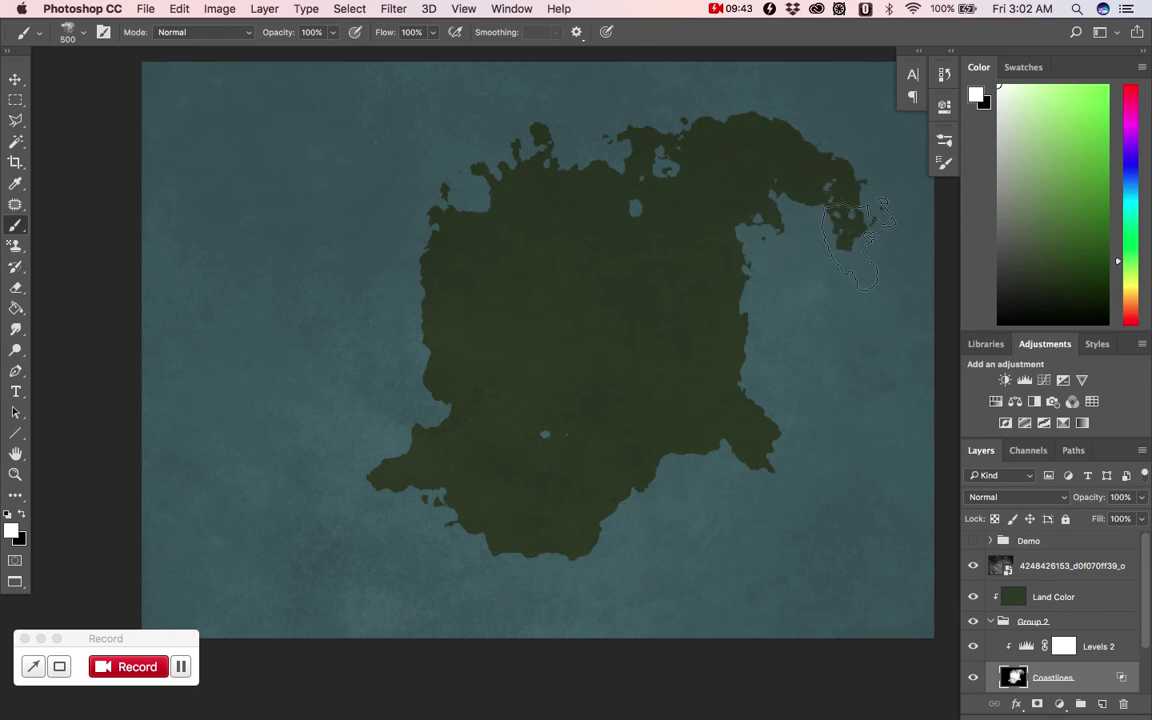
drag(869, 218, 843, 152)
drag(845, 237, 872, 262)
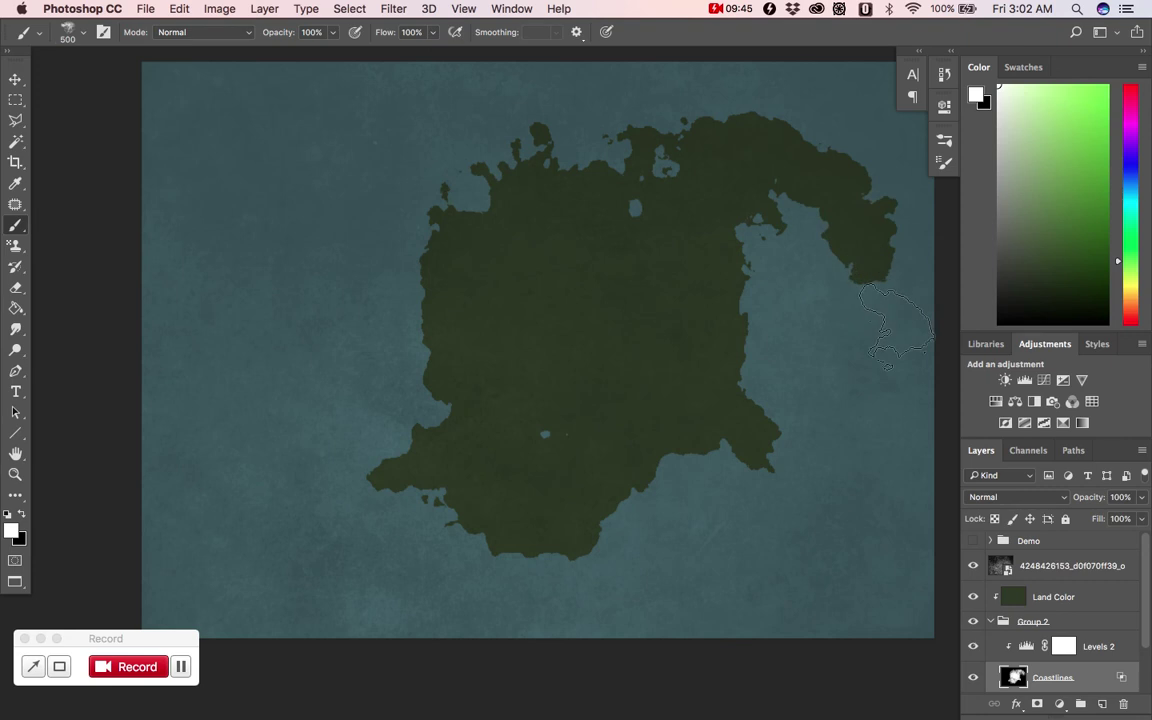
key(bracketleft)
key(bracketleft)
key(bracketleft)
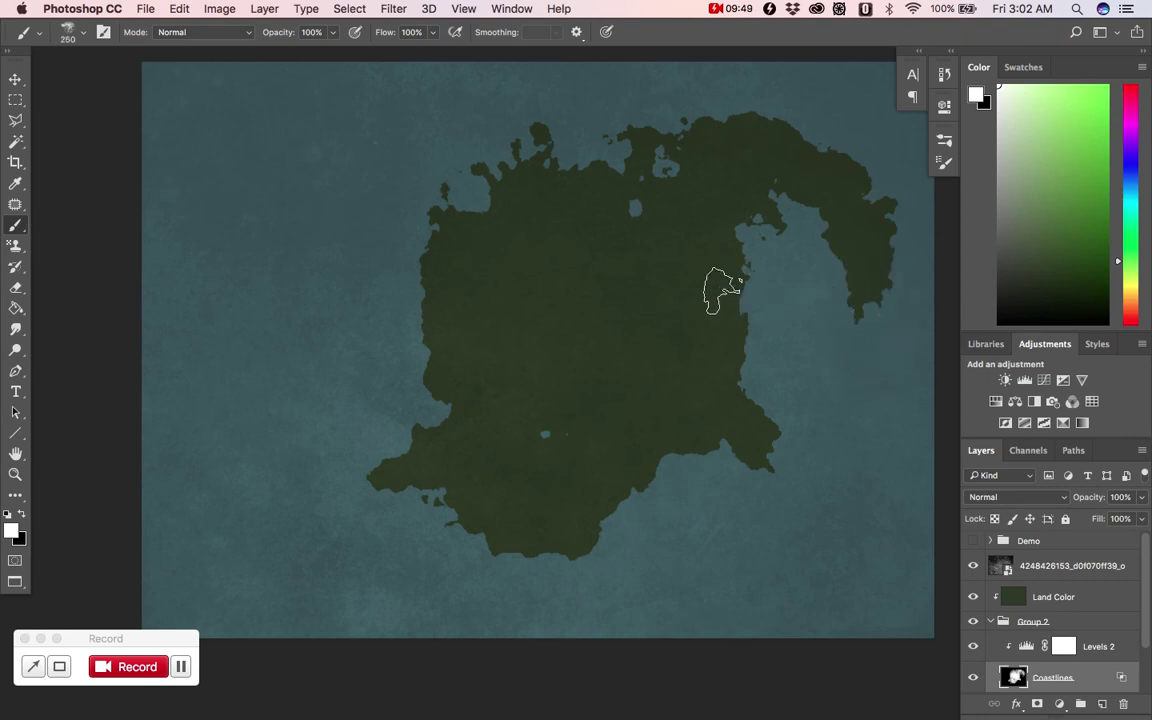
Step: Enlarge the brush to 600 px and paint a broad peninsula out from the landmass's southwest coast
key(space)
drag(722, 275, 655, 289)
key(bracketright)
key(bracketright)
key(bracketright)
key(bracketright)
key(bracketleft)
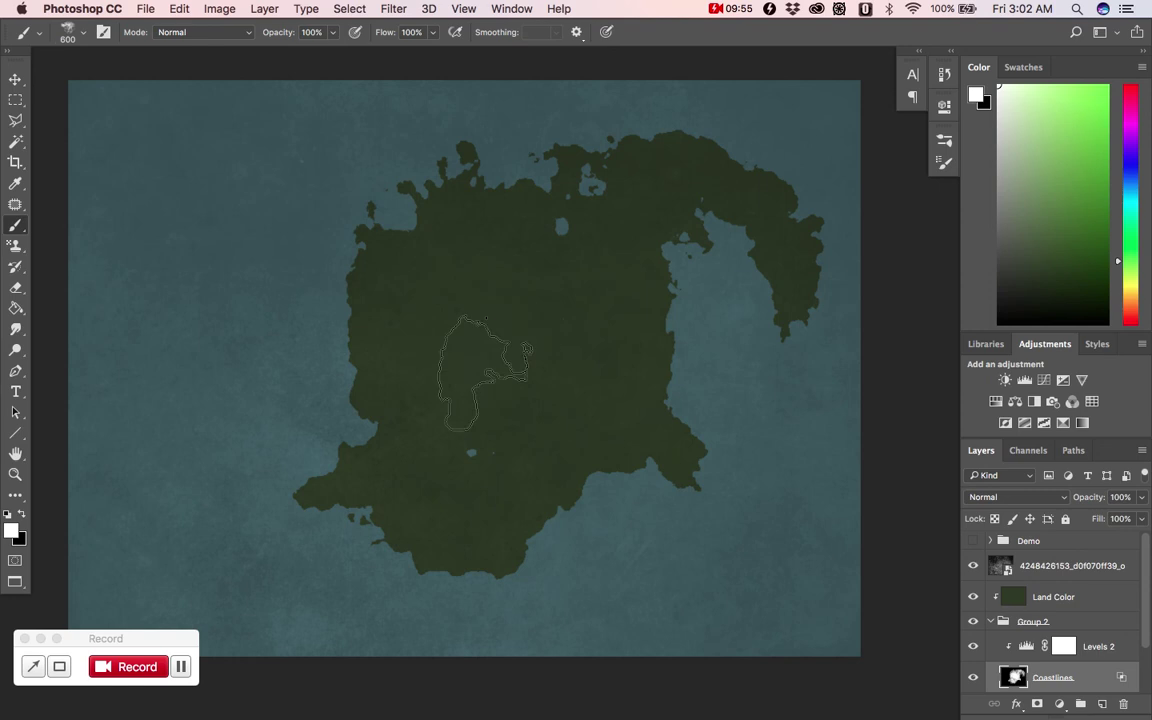
click(270, 453)
Step: Lower the brush flow to 29% and extend the western peninsula to the north and the south
click(432, 32)
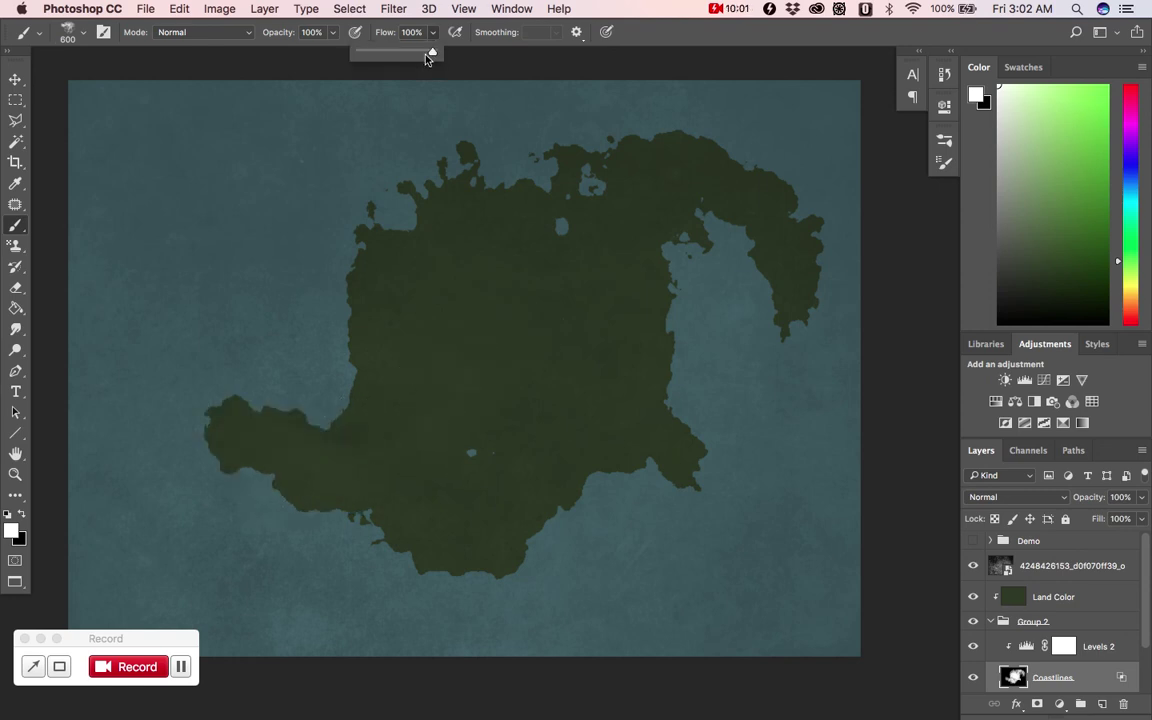
drag(418, 55, 383, 57)
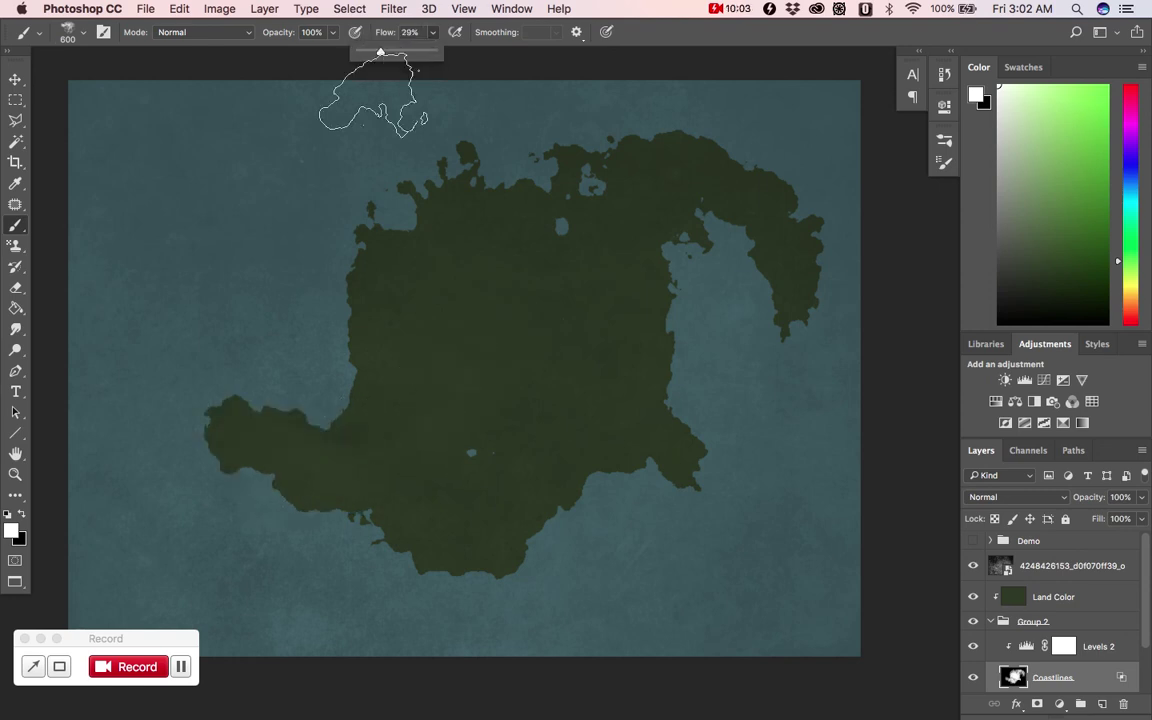
click(215, 375)
mouse_move(205, 290)
mouse_down()
mouse_move(217, 388)
mouse_move(200, 318)
mouse_move(203, 270)
mouse_move(223, 277)
mouse_move(217, 330)
mouse_move(221, 258)
mouse_move(293, 368)
mouse_move(262, 325)
mouse_move(283, 325)
mouse_move(282, 355)
mouse_move(305, 368)
mouse_move(298, 327)
mouse_move(340, 290)
mouse_up()
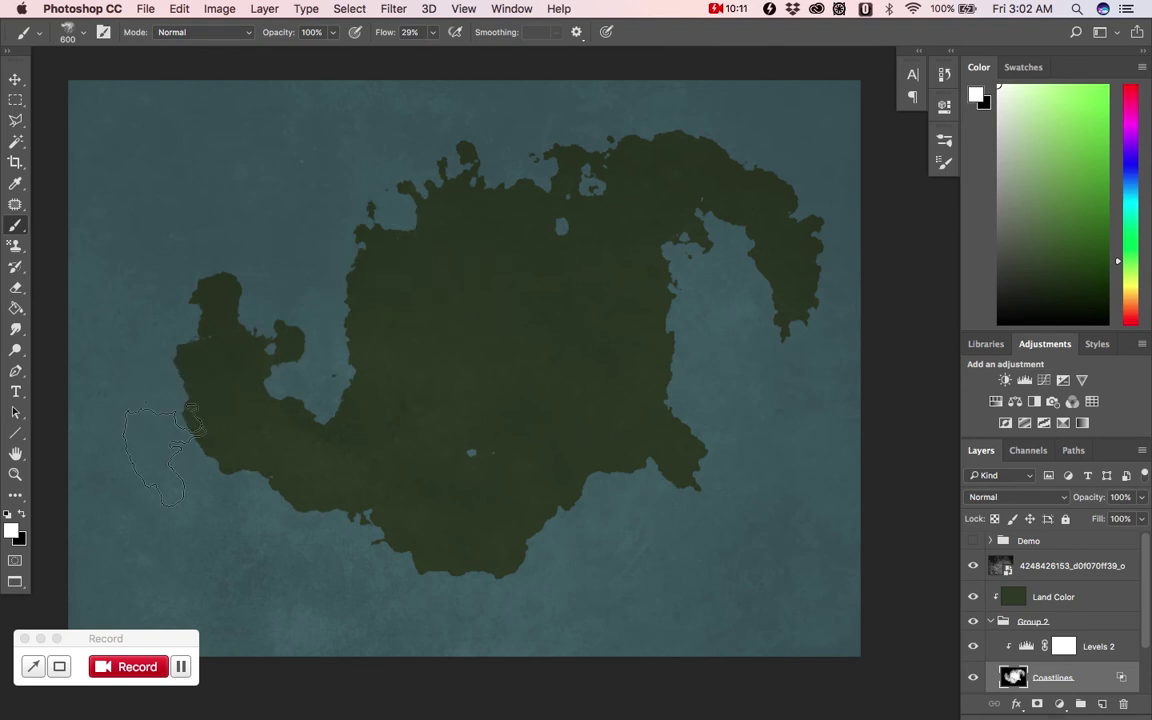
mouse_move(155, 505)
mouse_down()
mouse_move(186, 463)
mouse_move(165, 495)
mouse_up()
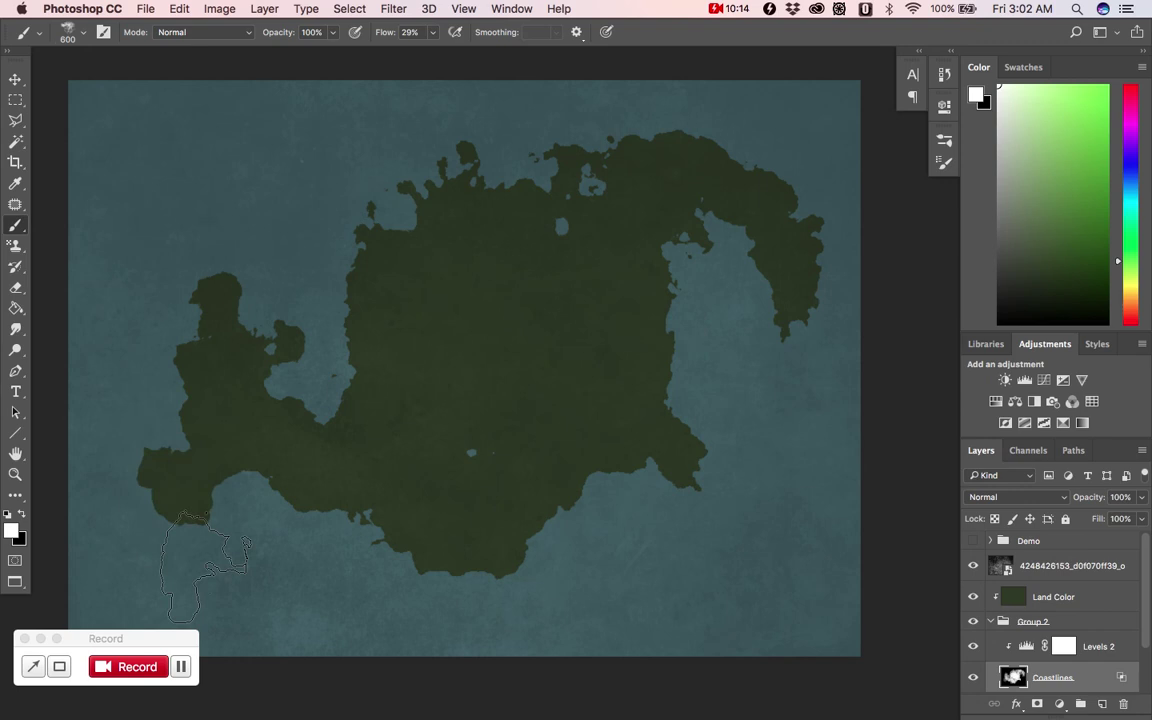
Step: Restore the brush flow to 100%, then fill out the northwest coast and lengthen the southeast peninsula
click(432, 36)
mouse_move(298, 370)
mouse_down()
mouse_move(265, 365)
mouse_move(298, 184)
mouse_move(270, 150)
mouse_move(330, 182)
mouse_move(345, 205)
mouse_up()
click(714, 535)
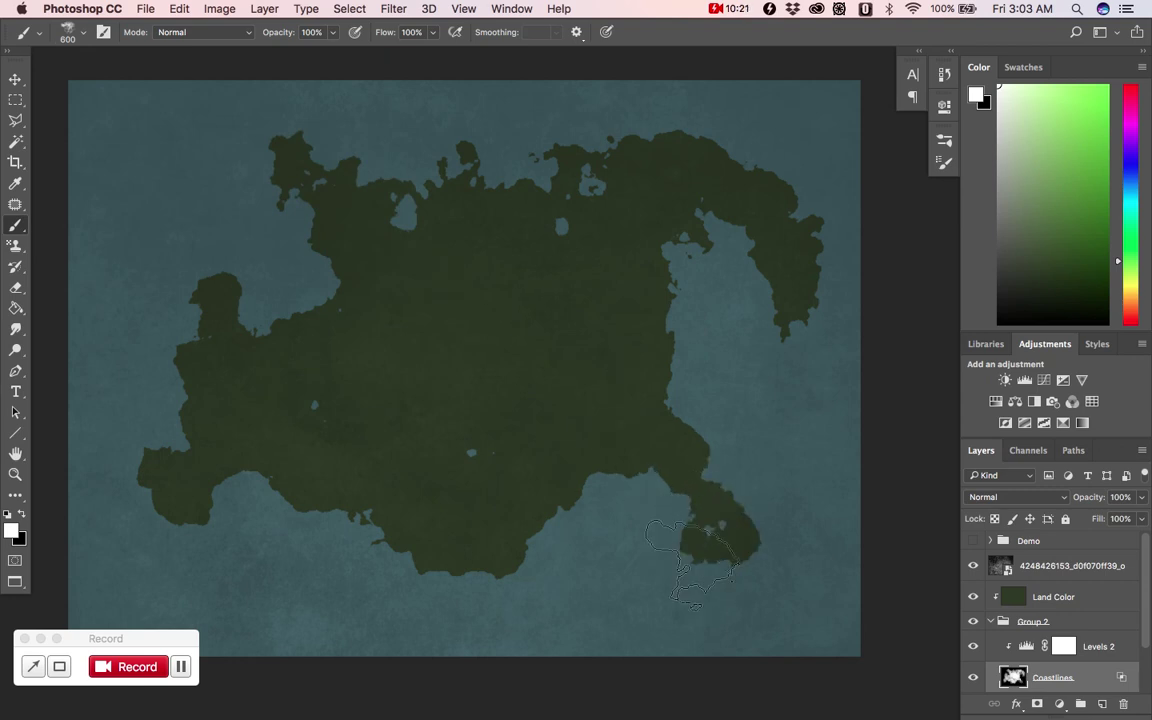
Step: Enlarge the brush to 1300 px and broaden the southeast peninsula, leaving a small island off its east coast
key(bracketright)
key(bracketright)
key(bracketleft)
key(bracketright)
key(bracketright)
key(bracketright)
key(bracketright)
key(bracketright)
key(bracketright)
key(bracketright)
key(bracketright)
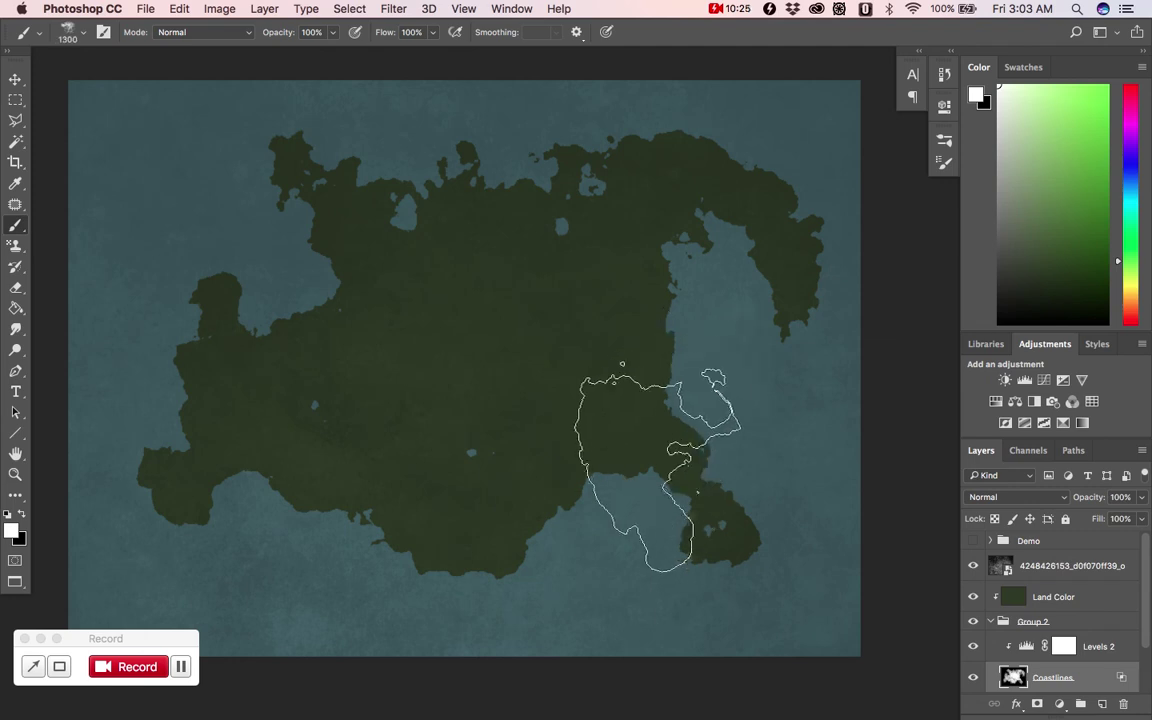
drag(699, 503, 730, 537)
Step: Reduce the brush size to 300 px for finer coastline work
key(bracketright)
key(bracketleft)
key(bracketleft)
key(bracketleft)
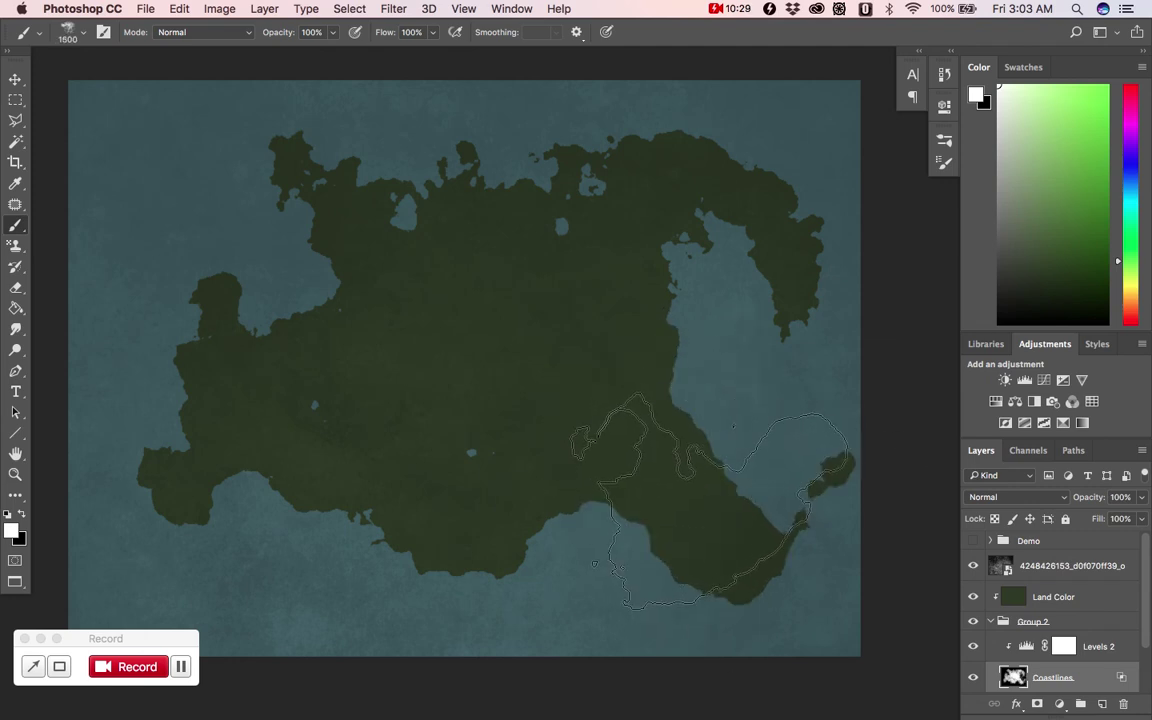
key(bracketleft)
key(bracketleft)
key(bracketleft)
key(bracketleft)
key(bracketleft)
key(bracketleft)
key(bracketleft)
key(bracketleft)
key(bracketleft)
key(bracketleft)
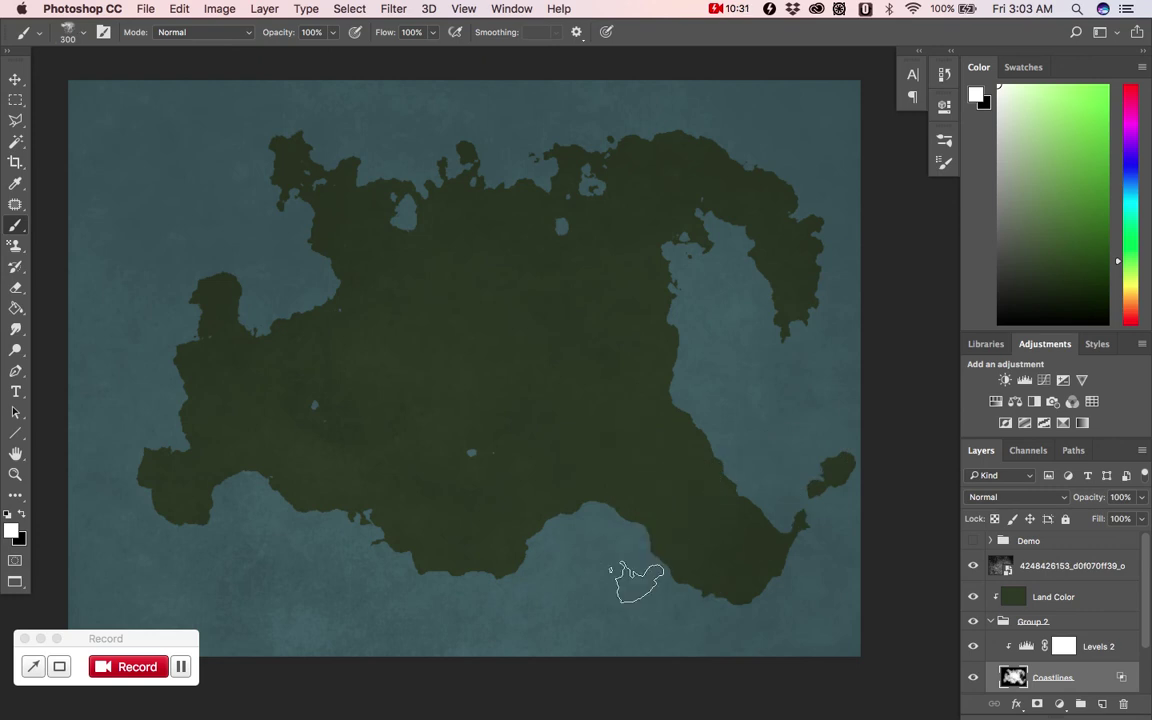
Step: Examine the coastline edge of the bay west of the southeast peninsula at close range
scroll(677, 552, up, 3)
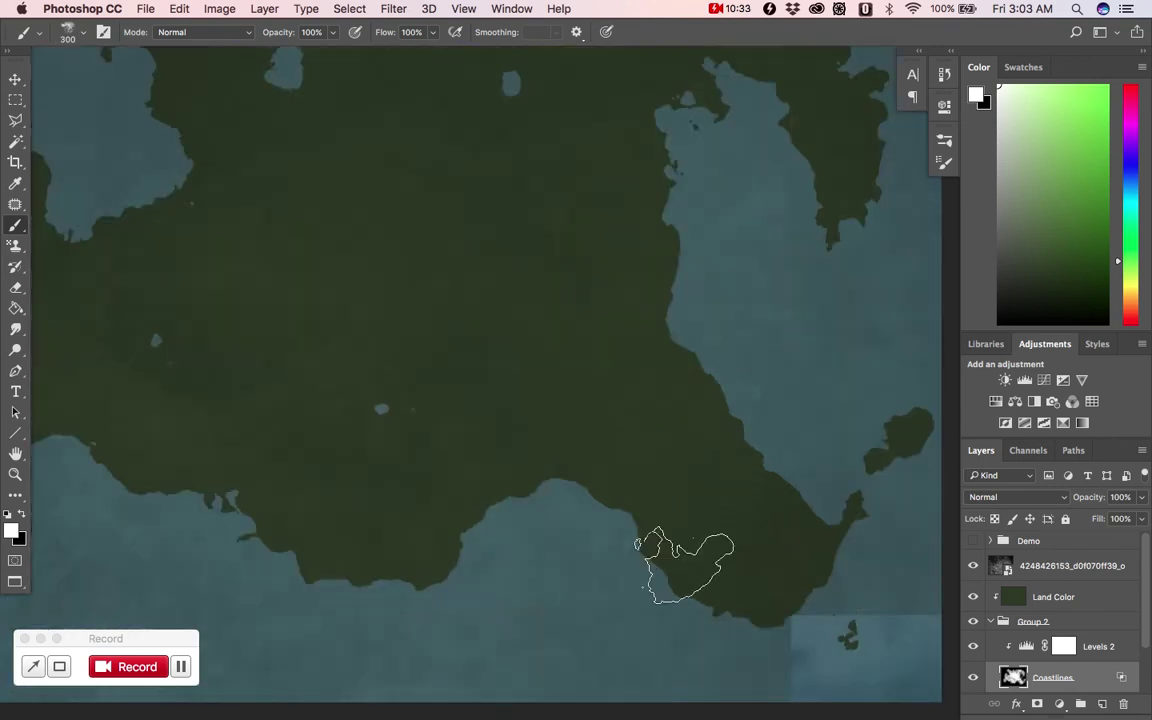
drag(654, 546, 607, 390)
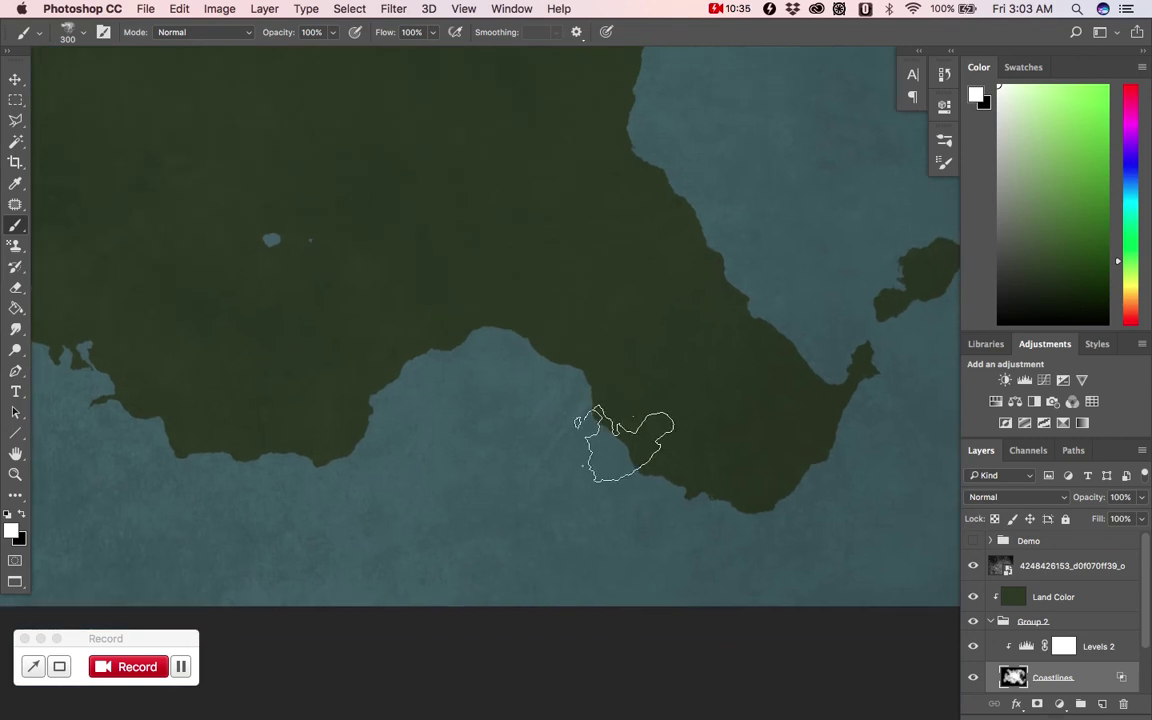
scroll(614, 444, up, 2)
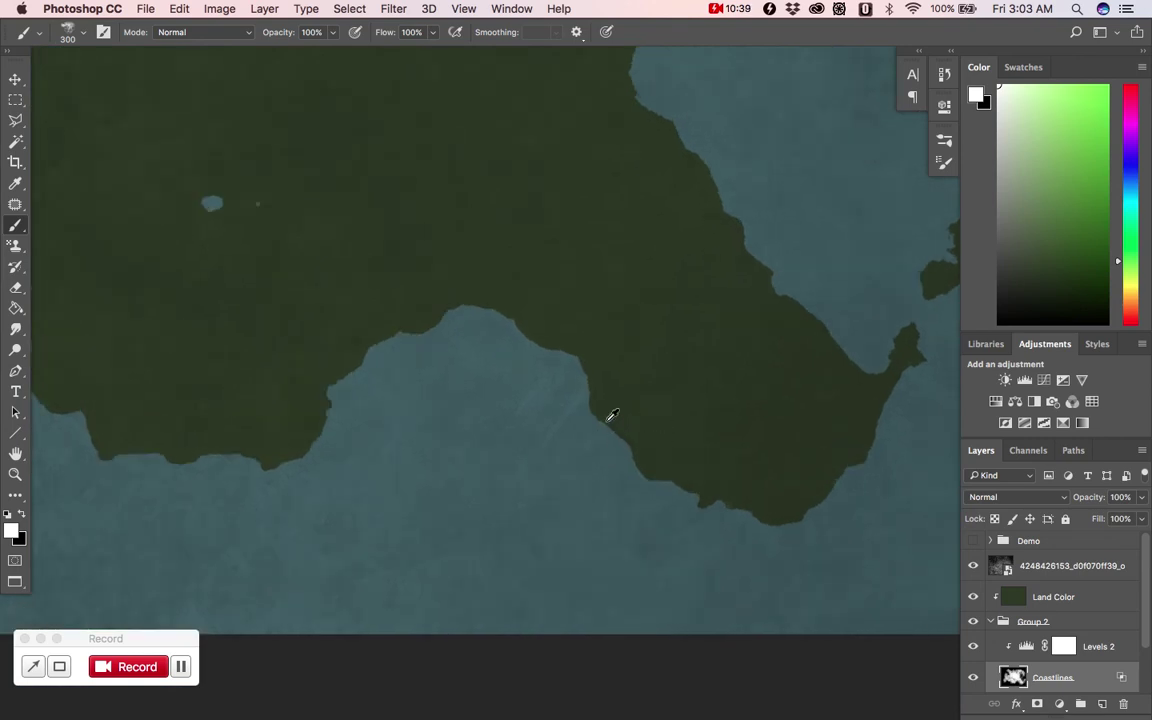
scroll(612, 418, down, 3)
scroll(600, 400, up, 4)
drag(597, 384, 686, 424)
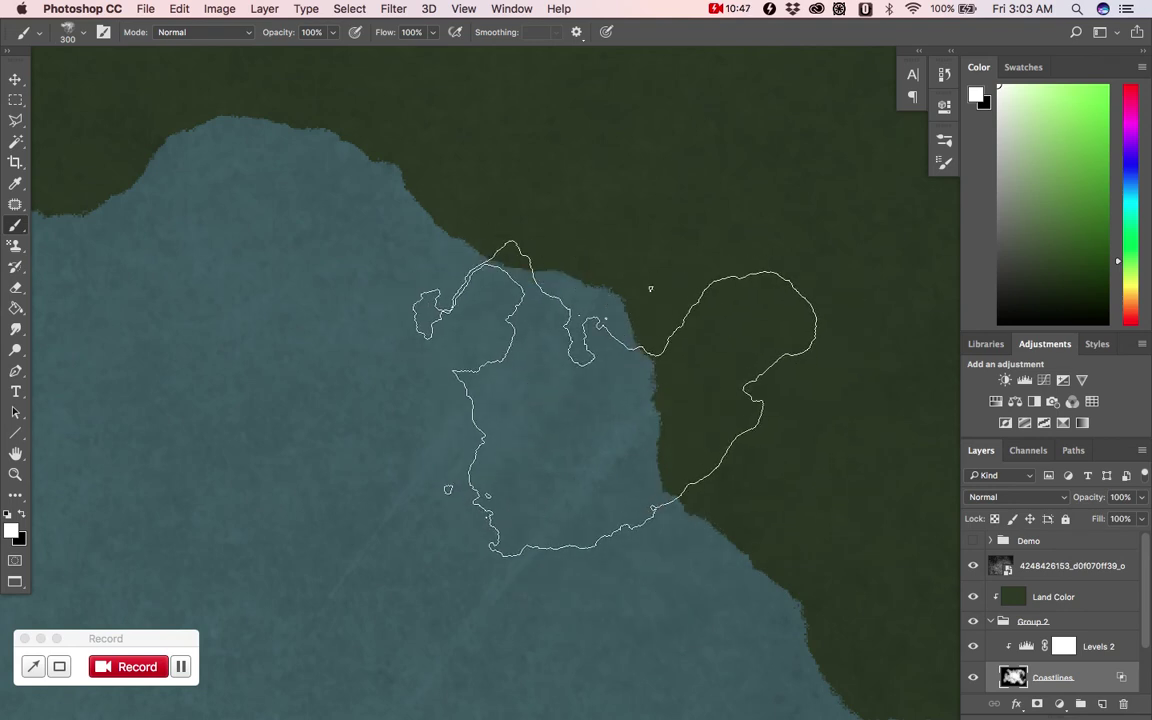
scroll(602, 342, down, 1)
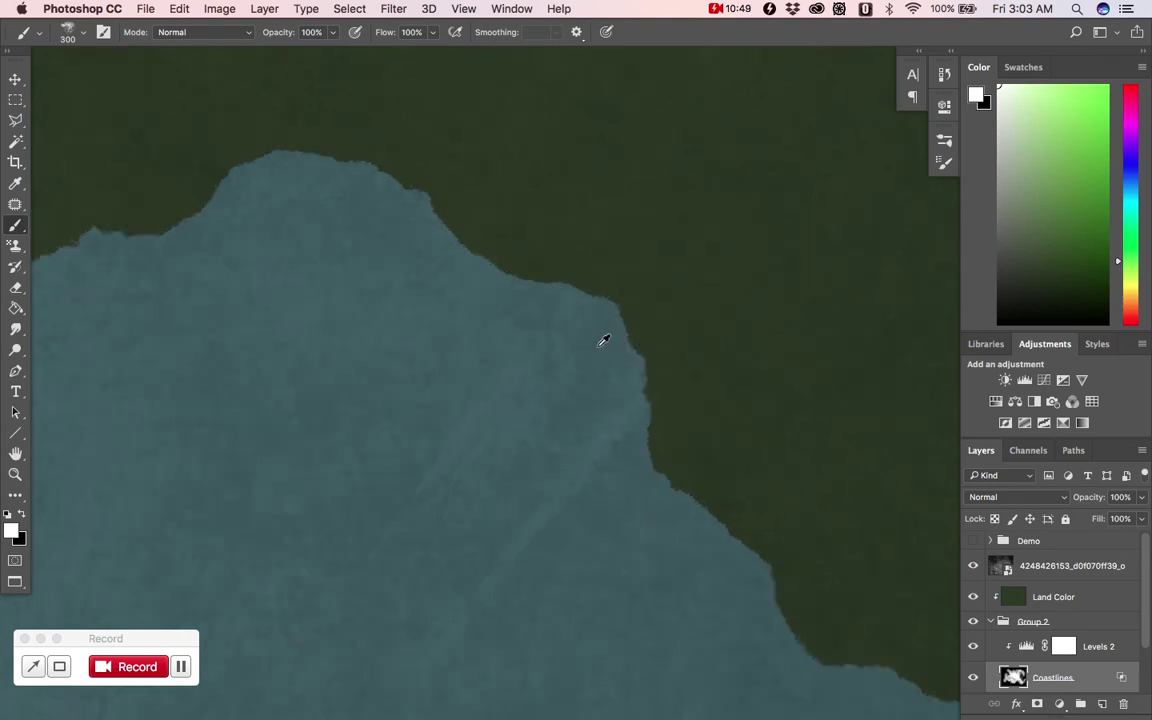
scroll(603, 340, down, 3)
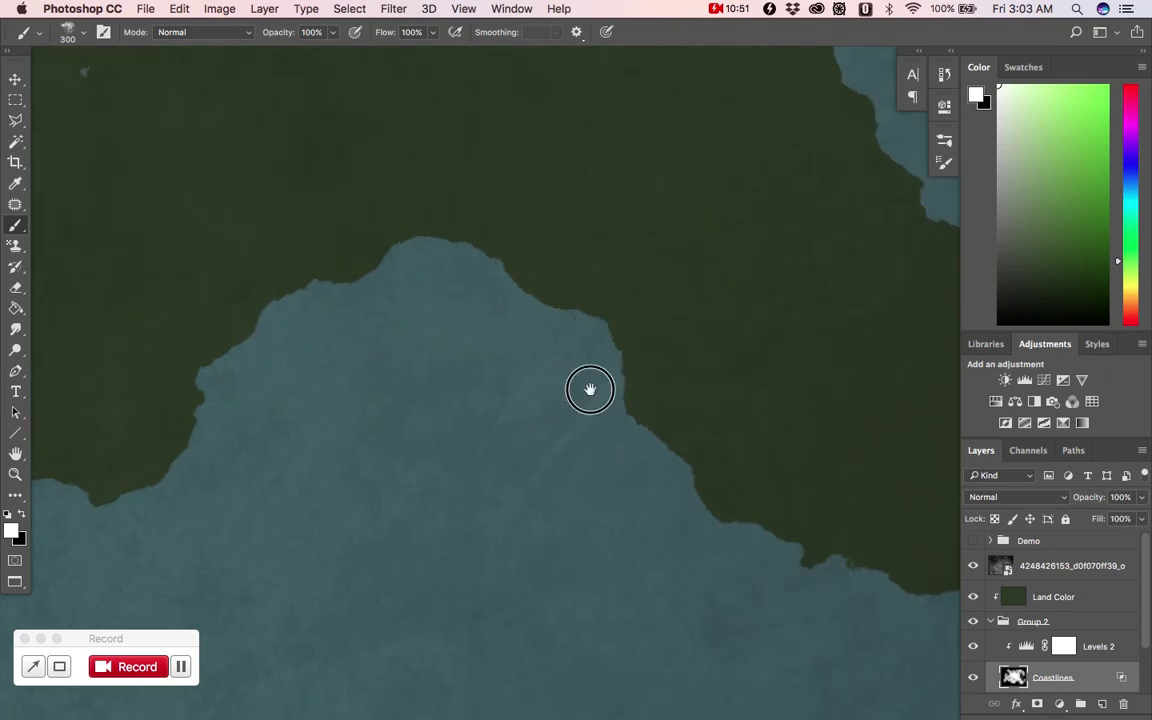
scroll(617, 392, down, 2)
Step: Set the brush to 125 px and roughen the southern bay's shoreline with irregular strokes of land
key(bracketleft)
key(bracketleft)
key(bracketleft)
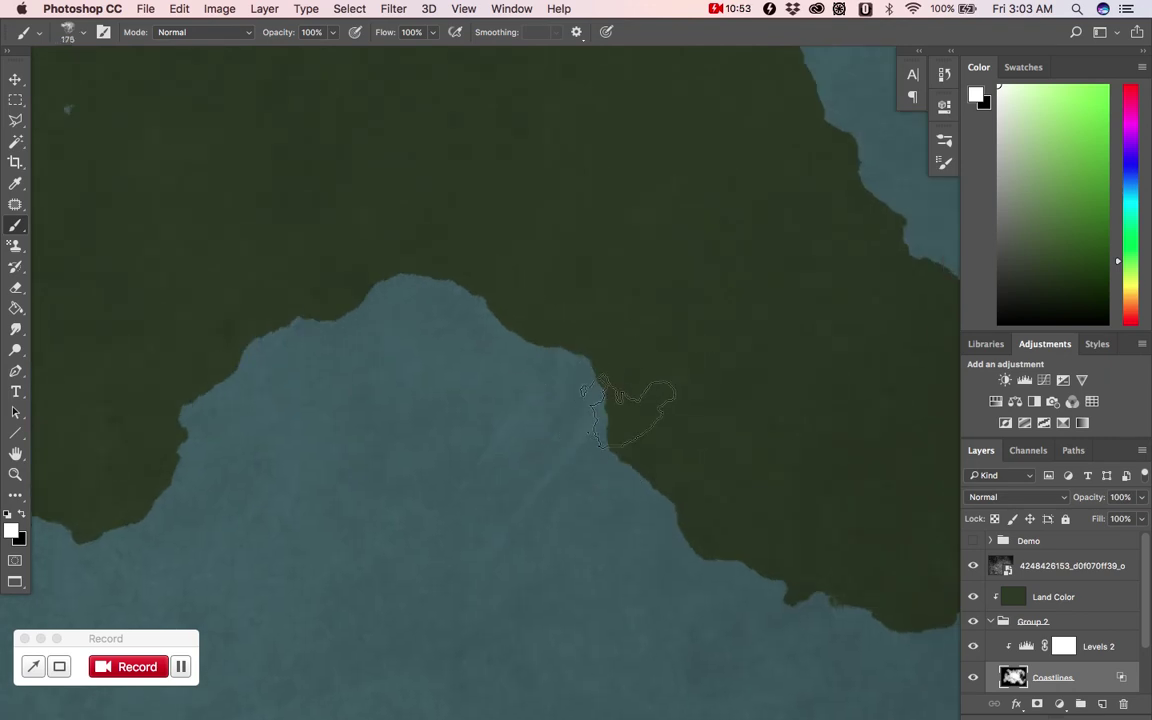
key(bracketright)
key(bracketright)
key(bracketright)
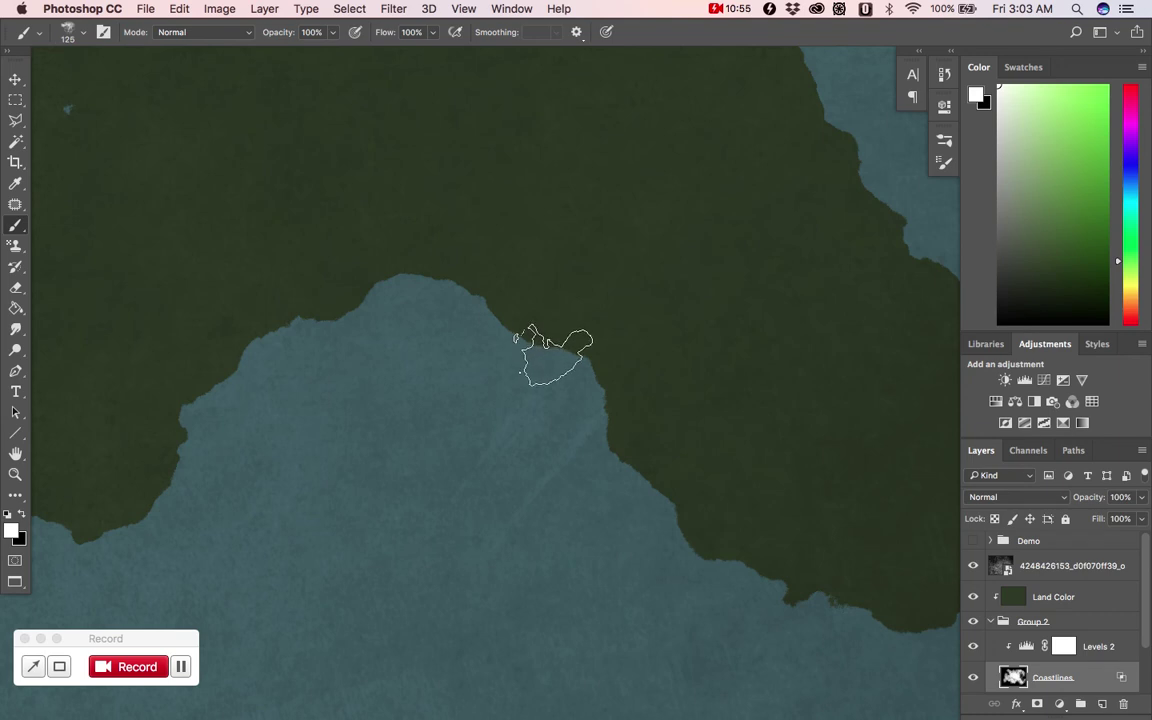
drag(460, 285, 400, 280)
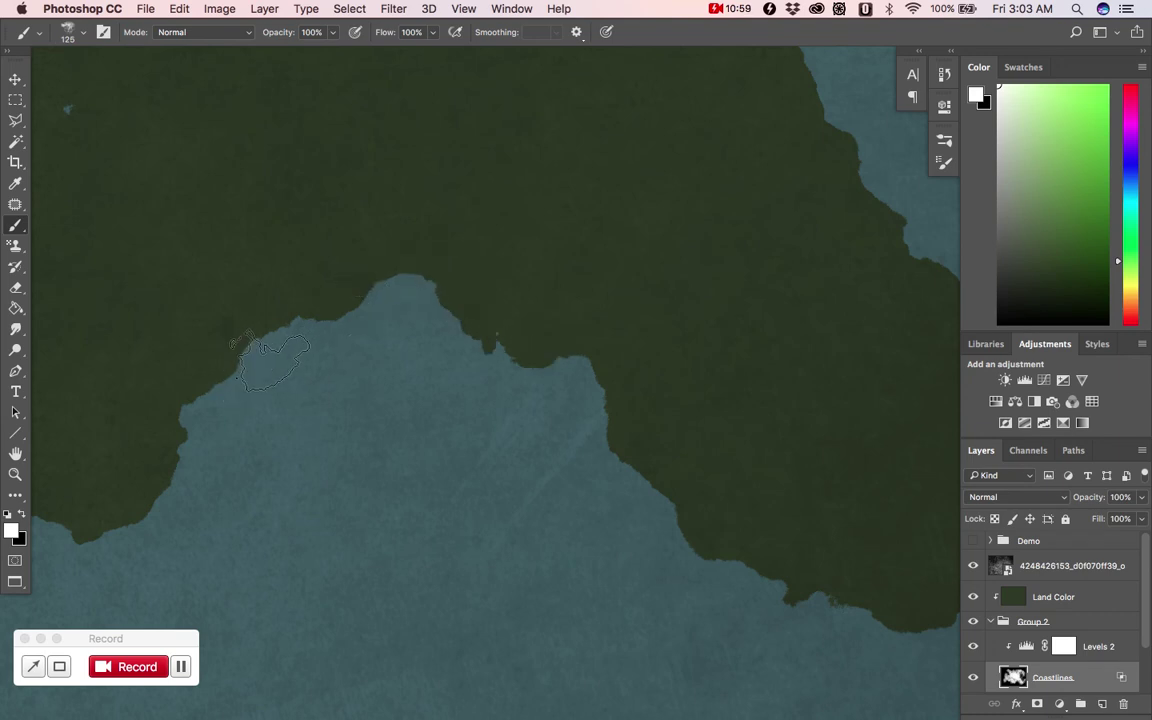
drag(273, 354, 264, 335)
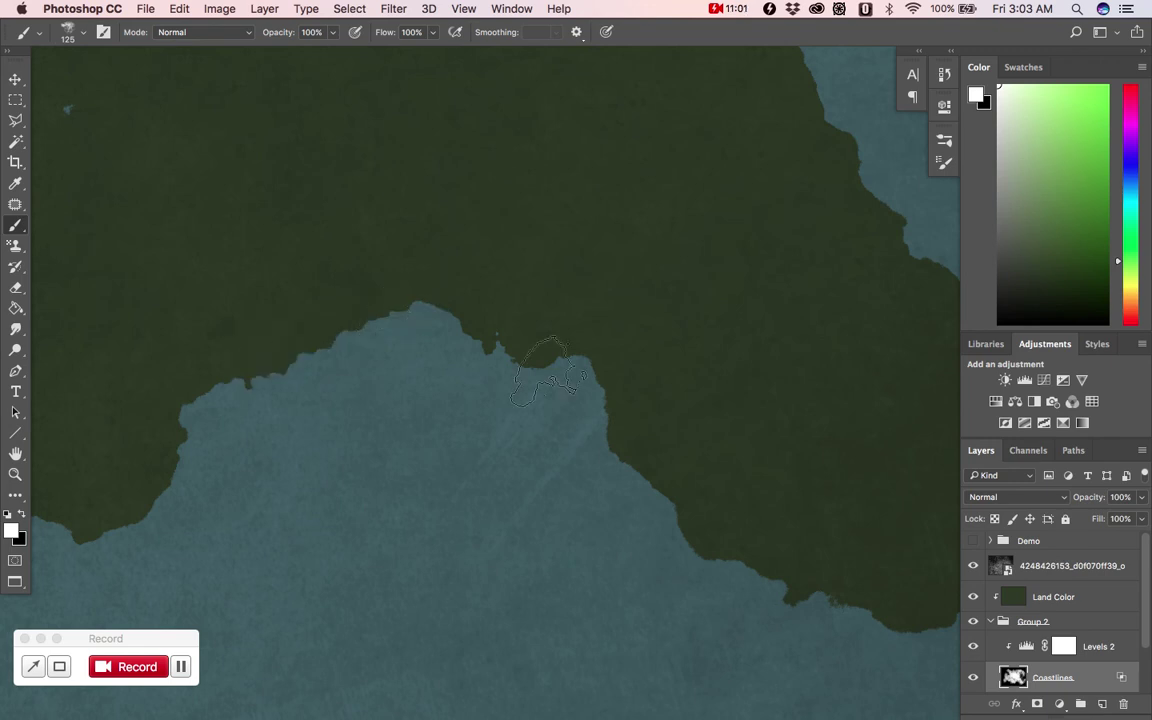
mouse_move(635, 465)
mouse_down()
mouse_move(668, 516)
mouse_move(705, 524)
mouse_move(711, 547)
mouse_move(668, 510)
mouse_up()
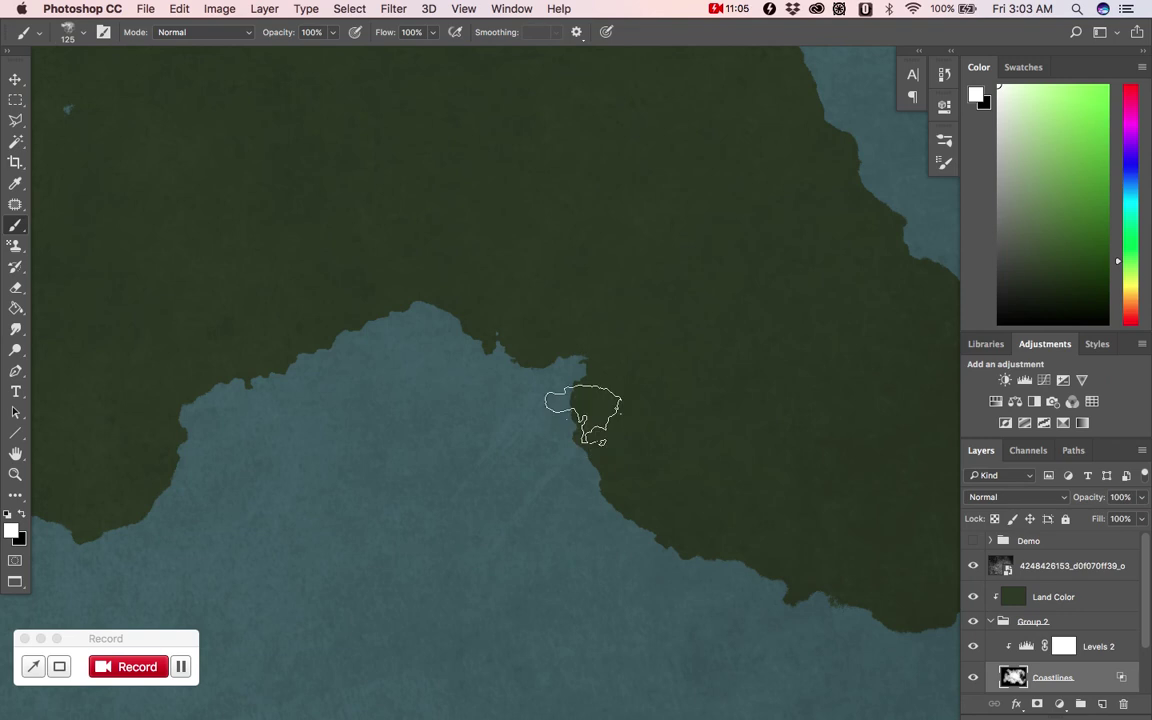
Step: Reduce the brush to 80 px and paint a narrow headland and several small islands in the southern bay
key([)
key([)
key([)
mouse_move(585, 420)
mouse_down()
mouse_move(539, 459)
mouse_move(507, 462)
mouse_move(534, 436)
mouse_move(550, 449)
mouse_move(515, 516)
mouse_move(528, 475)
mouse_move(540, 509)
mouse_up()
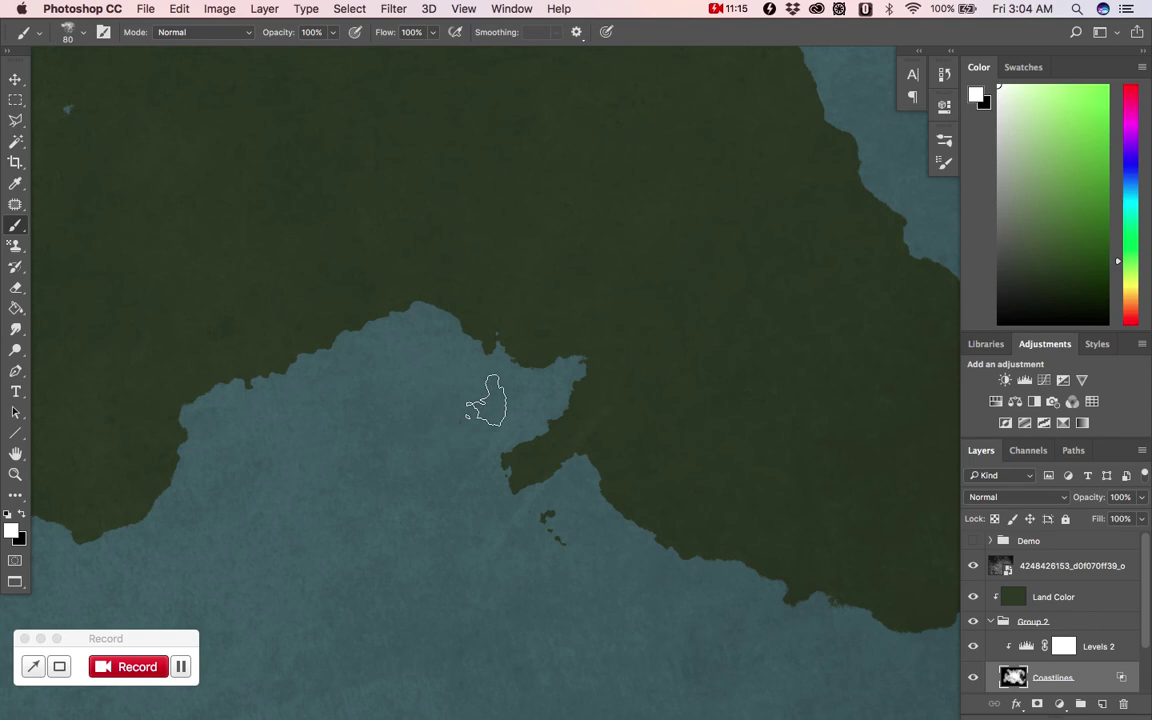
drag(470, 378, 445, 372)
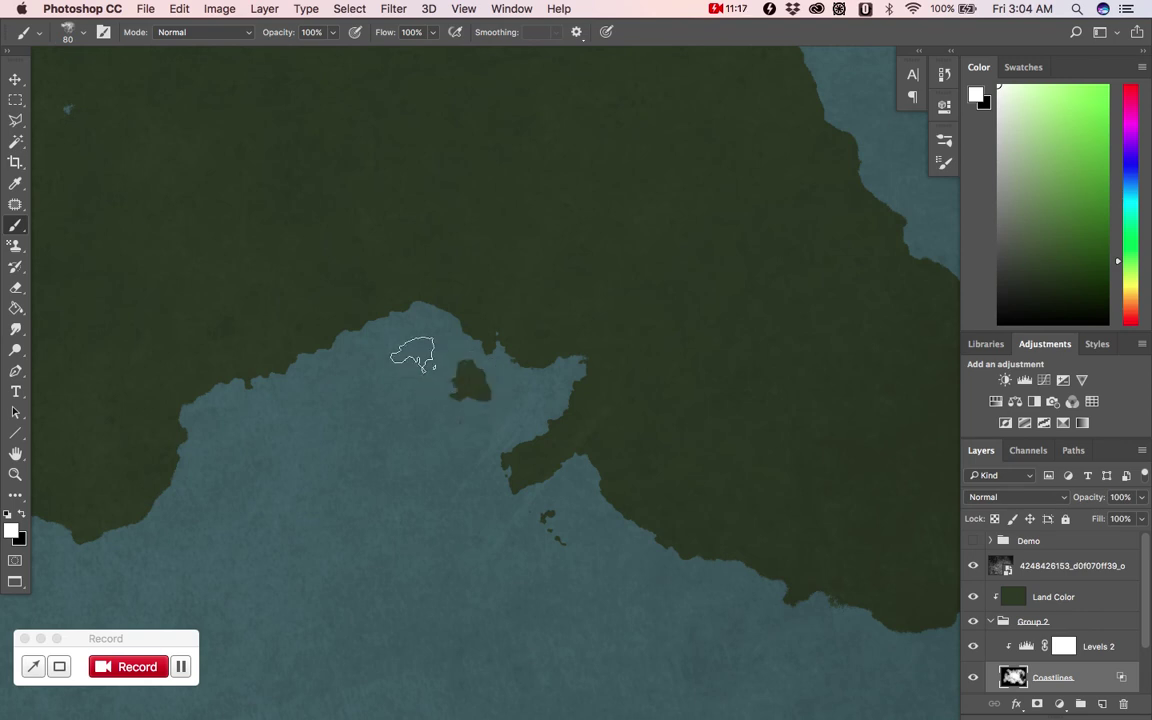
click(397, 352)
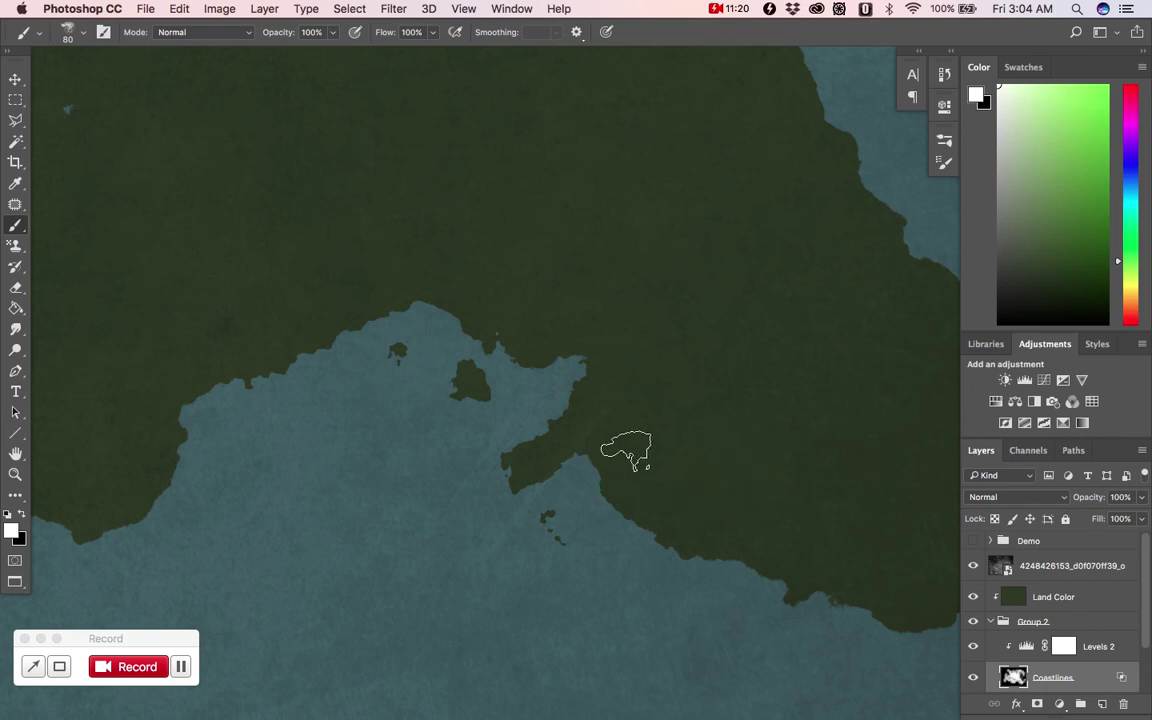
Step: Paint a small peninsula hooking westward from the southern tip of the southeast peninsula with the 80 px brush
scroll(580, 442, right, 3)
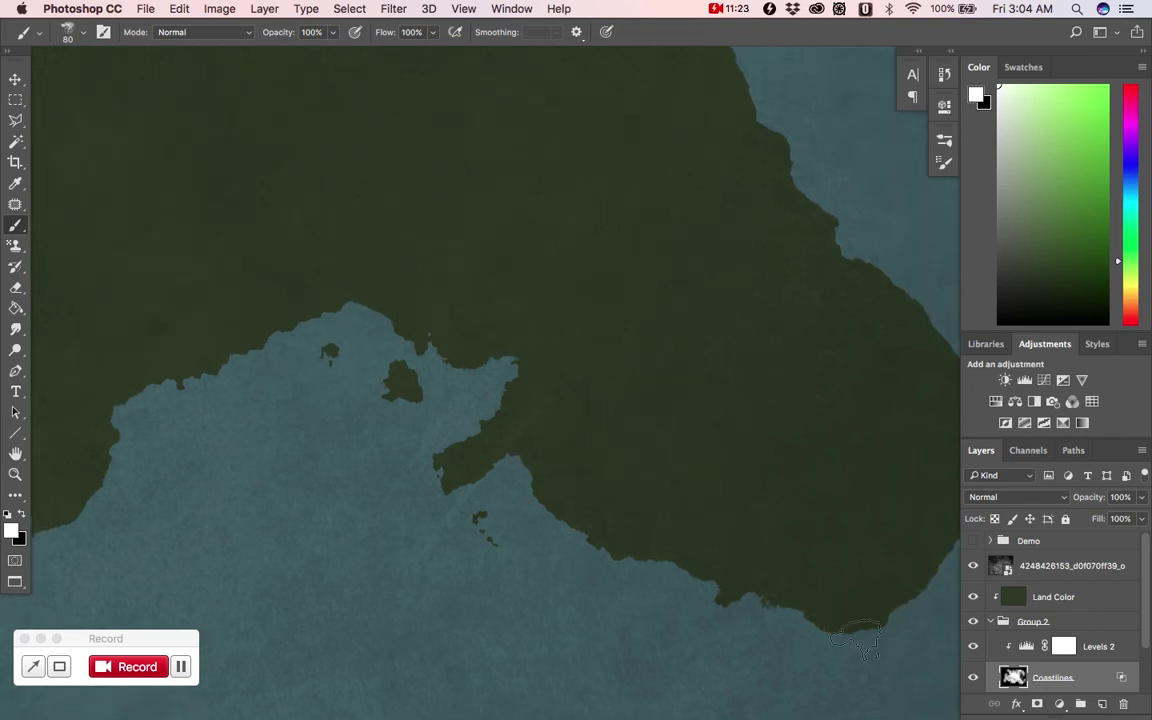
mouse_move(815, 640)
mouse_down()
mouse_move(779, 658)
mouse_move(771, 630)
mouse_up()
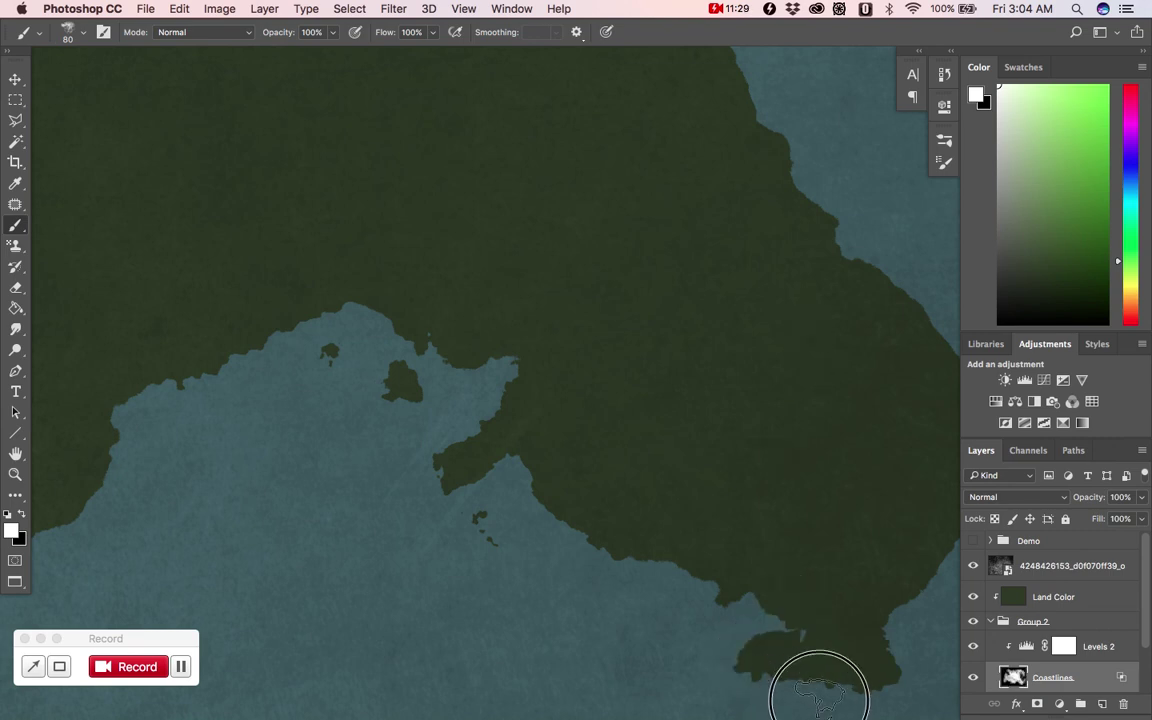
Step: Examine the south coast and the small lakes in the landmass's interior
drag(591, 406, 755, 381)
scroll(754, 381, left, 10)
scroll(602, 453, up, 3)
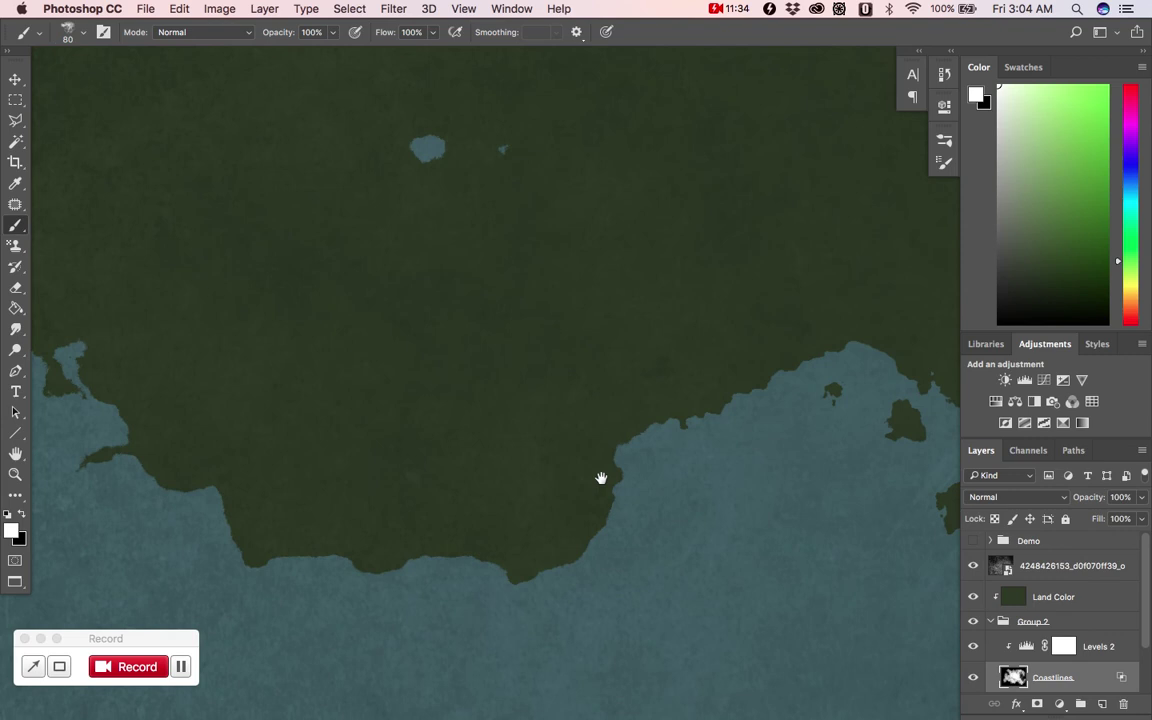
scroll(660, 375, up, 2)
scroll(640, 395, right, 4)
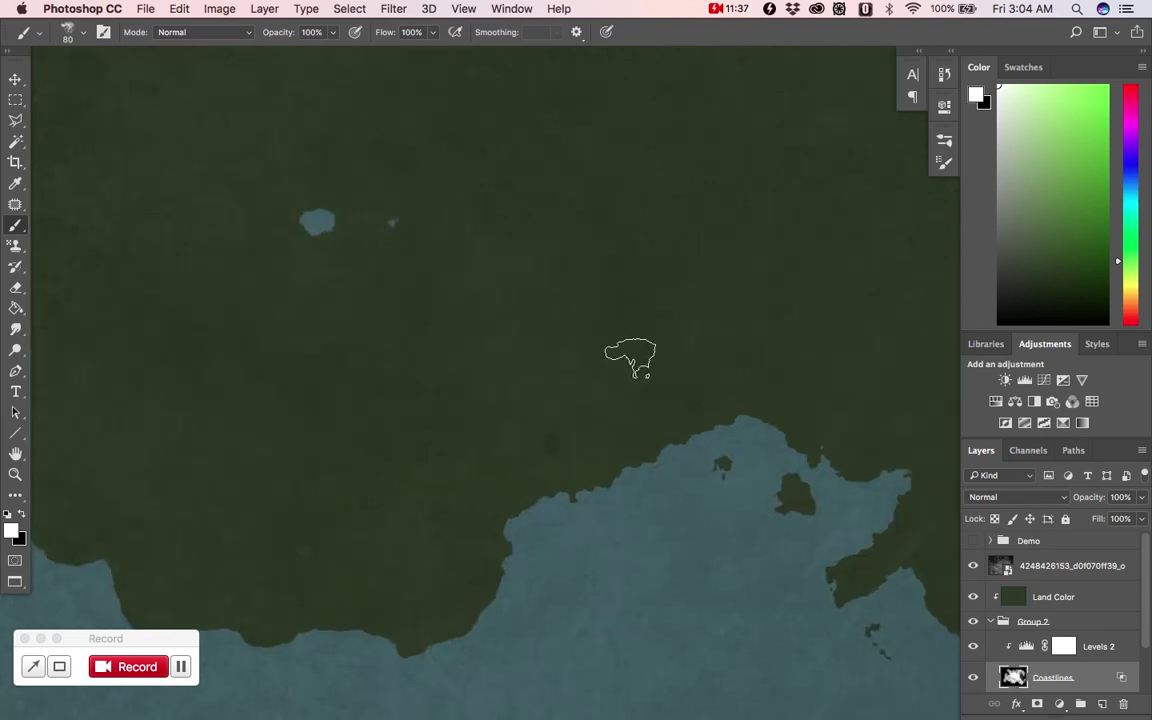
scroll(647, 343, up, 5)
scroll(647, 343, left, 2)
scroll(648, 334, down, 2)
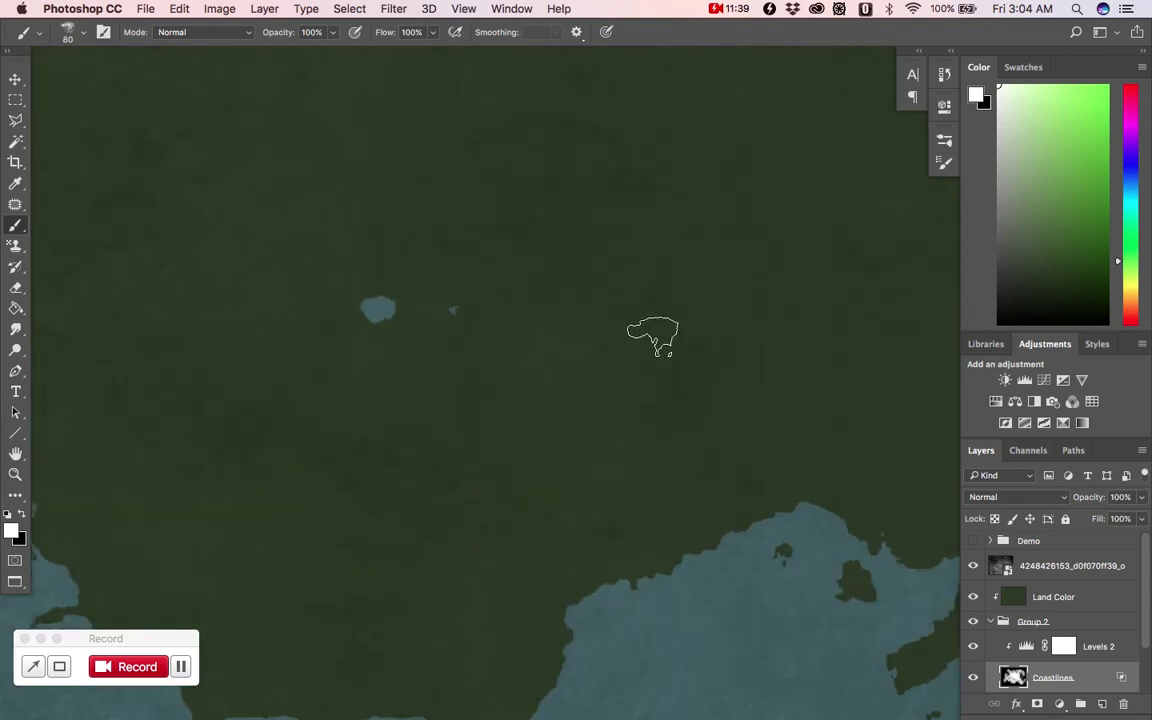
Step: Set the brush to 250 px and paint black to carve a long, winding inlet and a smaller bay into the southwest coast
scroll(651, 343, down, 6)
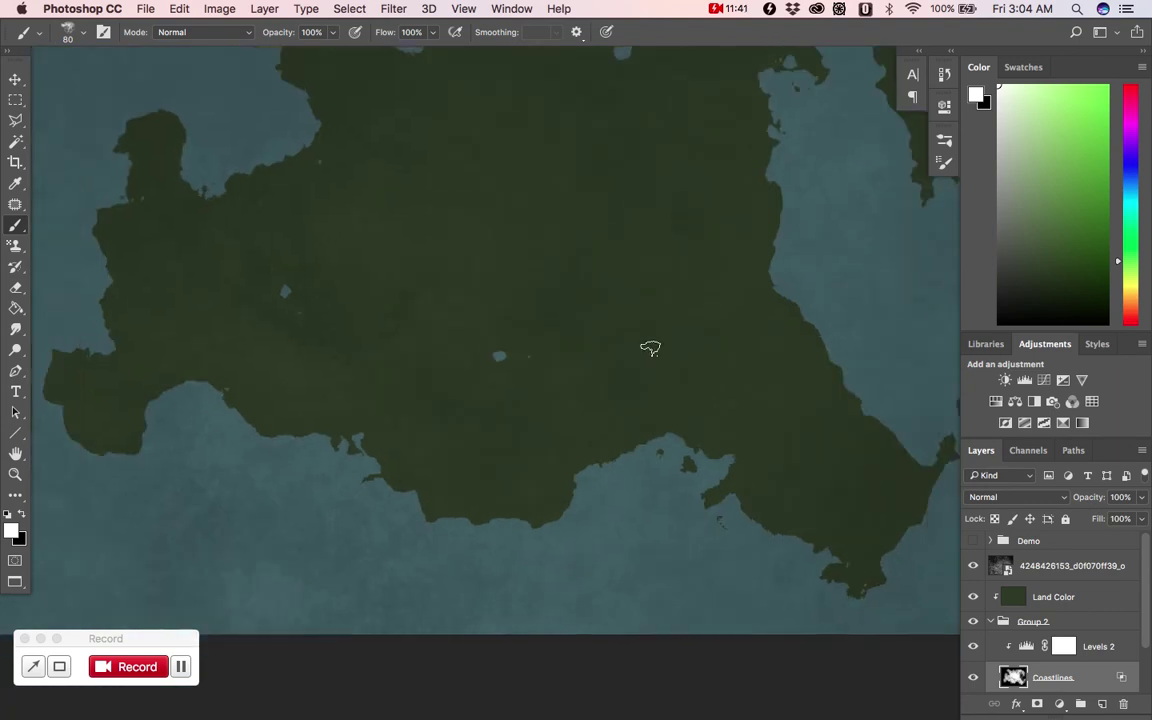
scroll(651, 347, down, 5)
scroll(651, 347, up, 4)
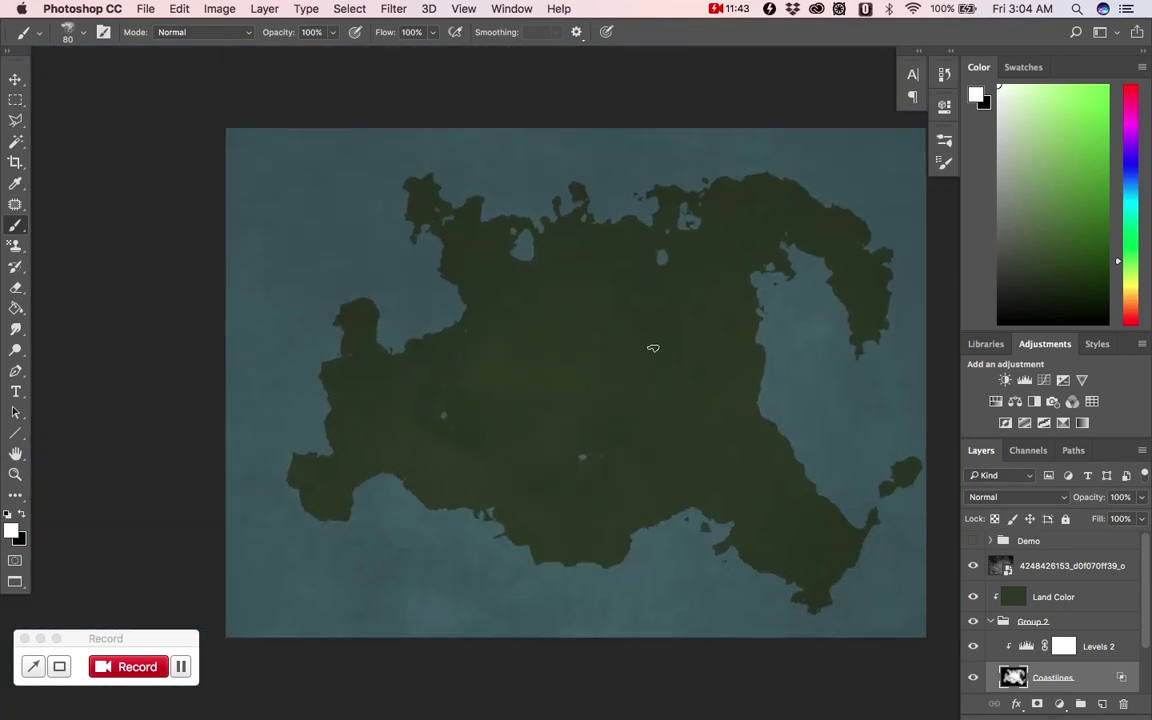
scroll(653, 348, up, 1)
drag(575, 420, 573, 365)
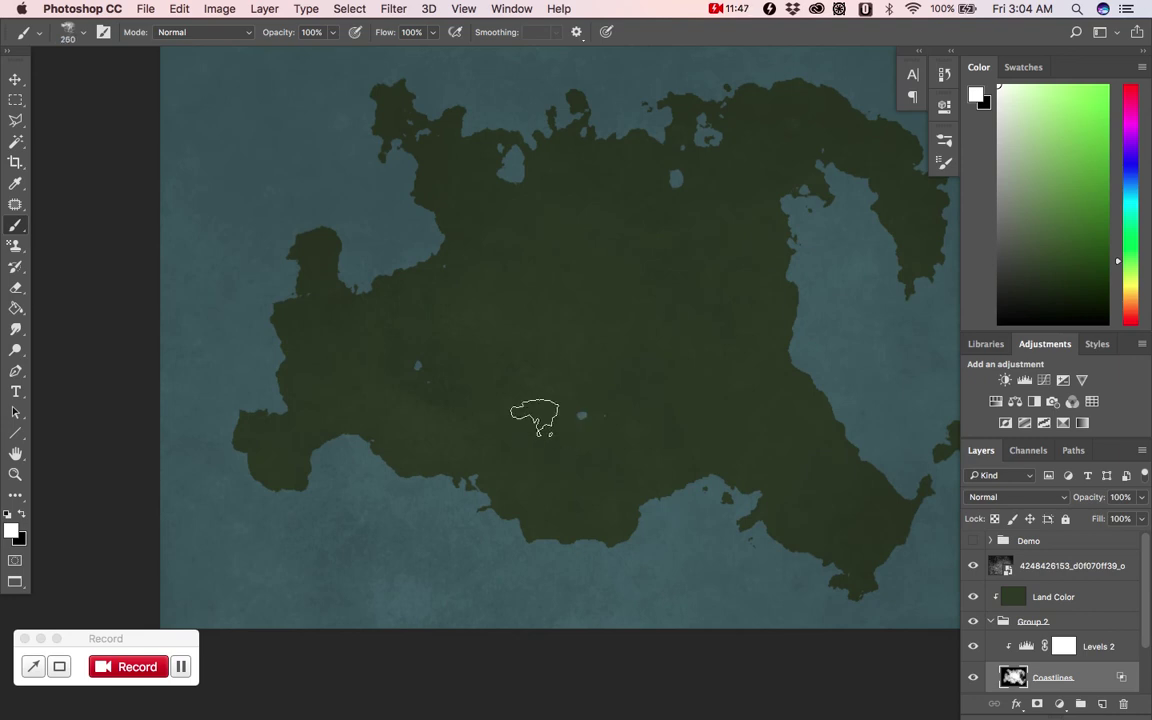
key(x)
mouse_move(426, 498)
mouse_down()
mouse_move(445, 444)
mouse_move(498, 400)
mouse_up()
mouse_move(455, 487)
mouse_down()
mouse_move(488, 443)
mouse_move(547, 445)
mouse_up()
mouse_move(505, 490)
mouse_down()
mouse_move(518, 535)
mouse_move(511, 483)
mouse_move(478, 494)
mouse_move(548, 410)
mouse_move(605, 420)
mouse_up()
mouse_move(532, 428)
mouse_down()
mouse_move(595, 328)
mouse_move(665, 352)
mouse_move(635, 363)
mouse_move(658, 364)
mouse_move(659, 375)
mouse_move(610, 379)
mouse_move(599, 394)
mouse_move(625, 360)
mouse_up()
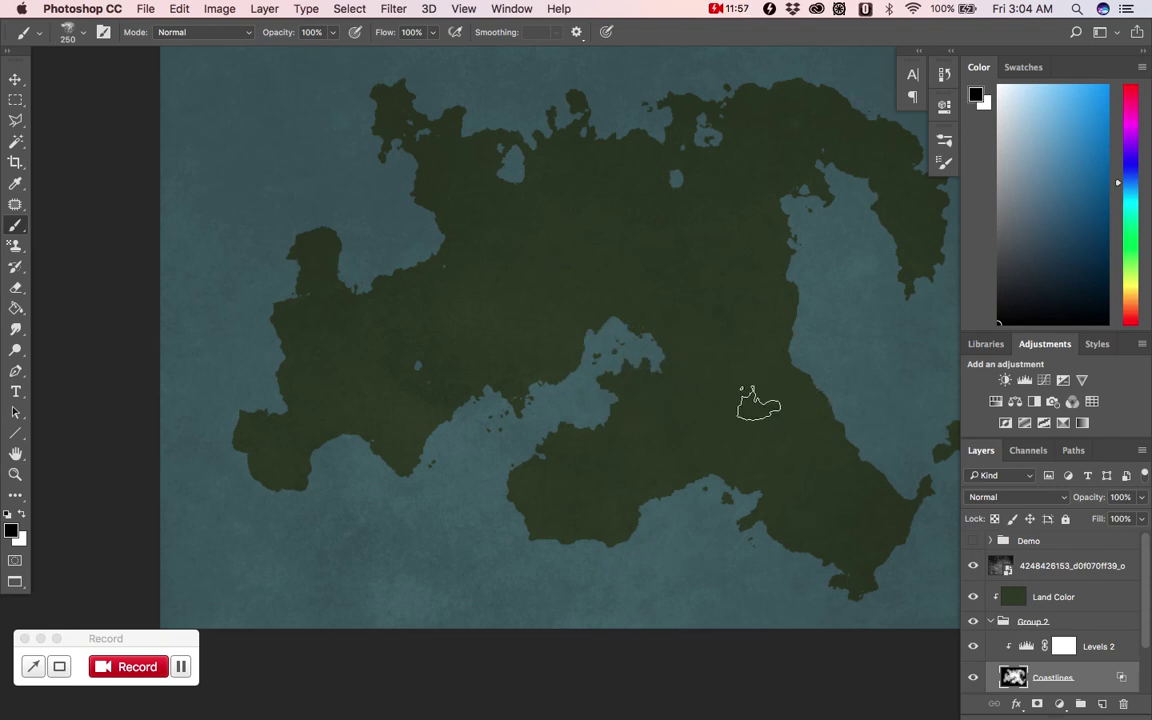
mouse_move(409, 480)
mouse_down()
mouse_move(399, 429)
mouse_move(418, 392)
mouse_move(375, 371)
mouse_move(398, 345)
mouse_up()
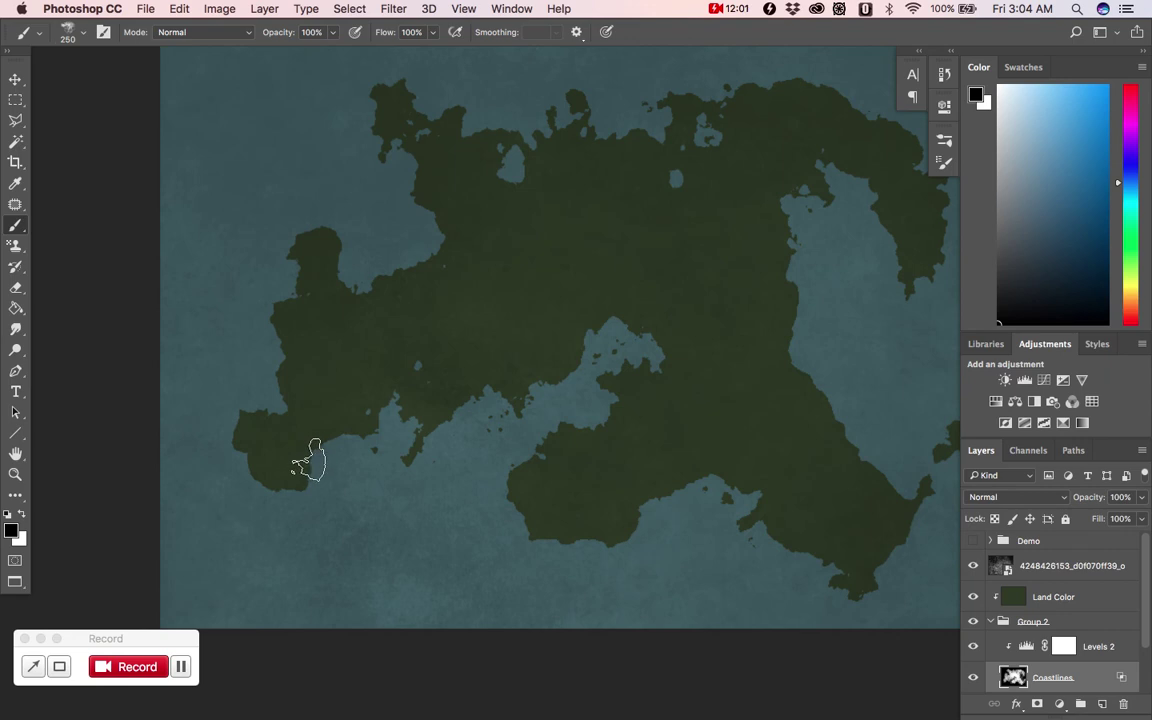
Step: Paint white along the west coast to widen the northwestern and southwestern peninsulas and add small islands in the northwest bay
key(x)
mouse_move(301, 463)
mouse_down()
mouse_move(326, 481)
mouse_move(278, 525)
mouse_move(245, 483)
mouse_move(545, 320)
mouse_up()
scroll(686, 366, right, 3)
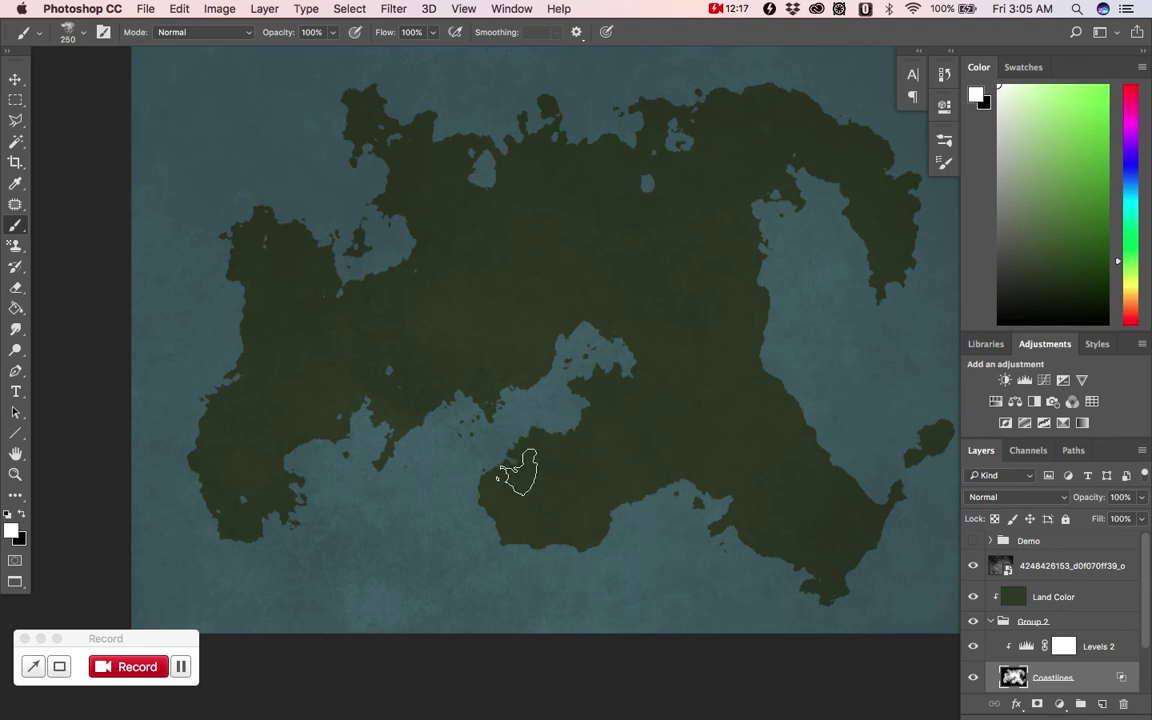
Step: Paint a ragged island with gaps cut by black strokes off the southwest coast, and an arched landmass on the map's south edge
mouse_move(407, 528)
mouse_down()
mouse_move(359, 560)
mouse_move(321, 587)
mouse_move(345, 544)
mouse_move(338, 524)
mouse_move(388, 495)
mouse_move(426, 483)
mouse_move(440, 565)
mouse_up()
key(x)
mouse_move(411, 481)
mouse_down()
mouse_move(391, 496)
mouse_move(368, 490)
mouse_move(443, 466)
mouse_up()
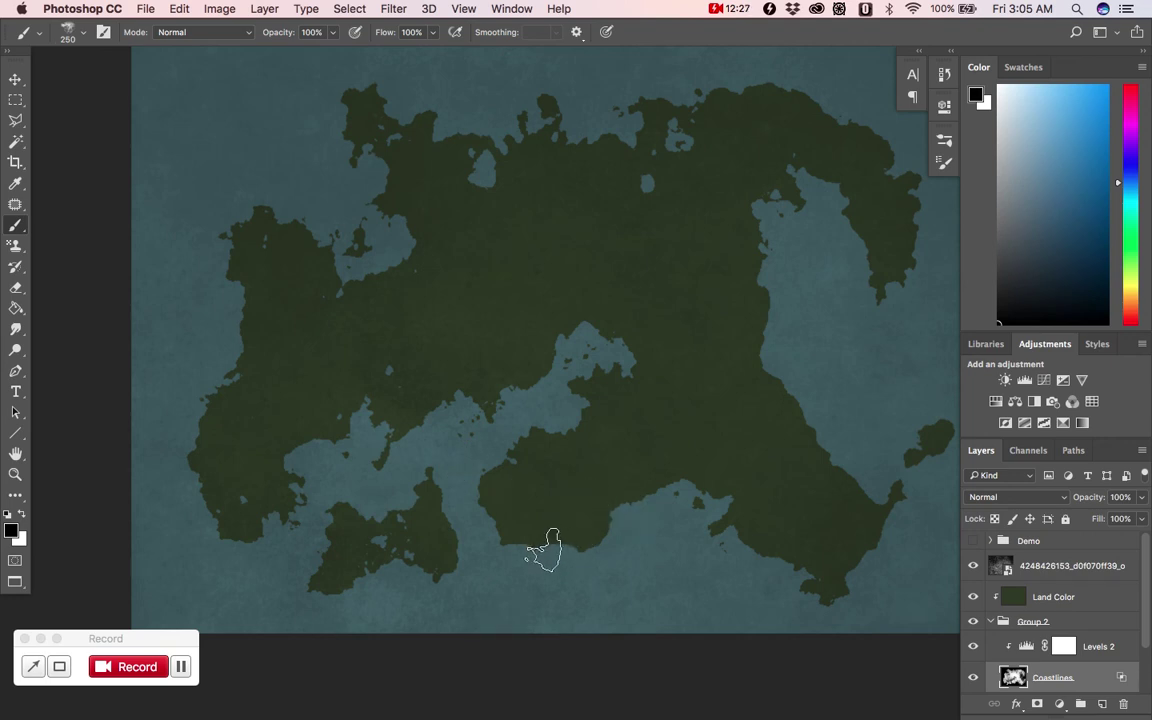
key(x)
mouse_move(580, 527)
mouse_down()
mouse_move(748, 634)
mouse_move(688, 638)
mouse_up()
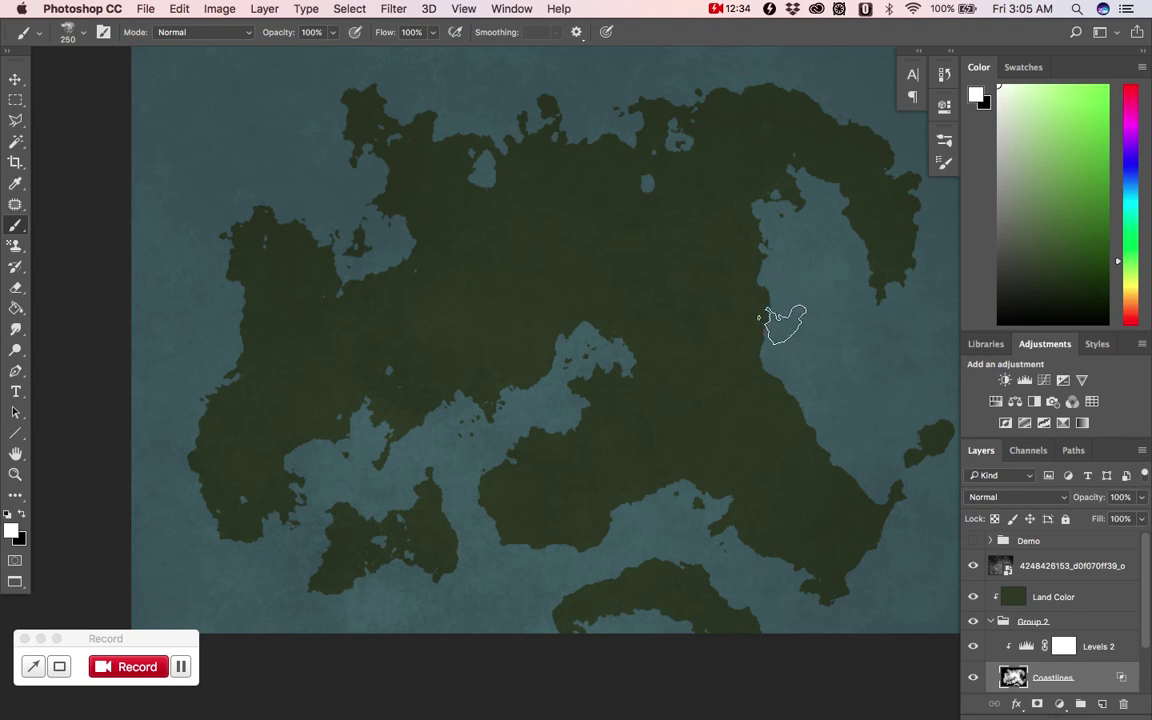
Step: Set the Levels 2 adjustment's input black point to 128 and white point to 130, and select the Land Color layer
drag(730, 378, 686, 377)
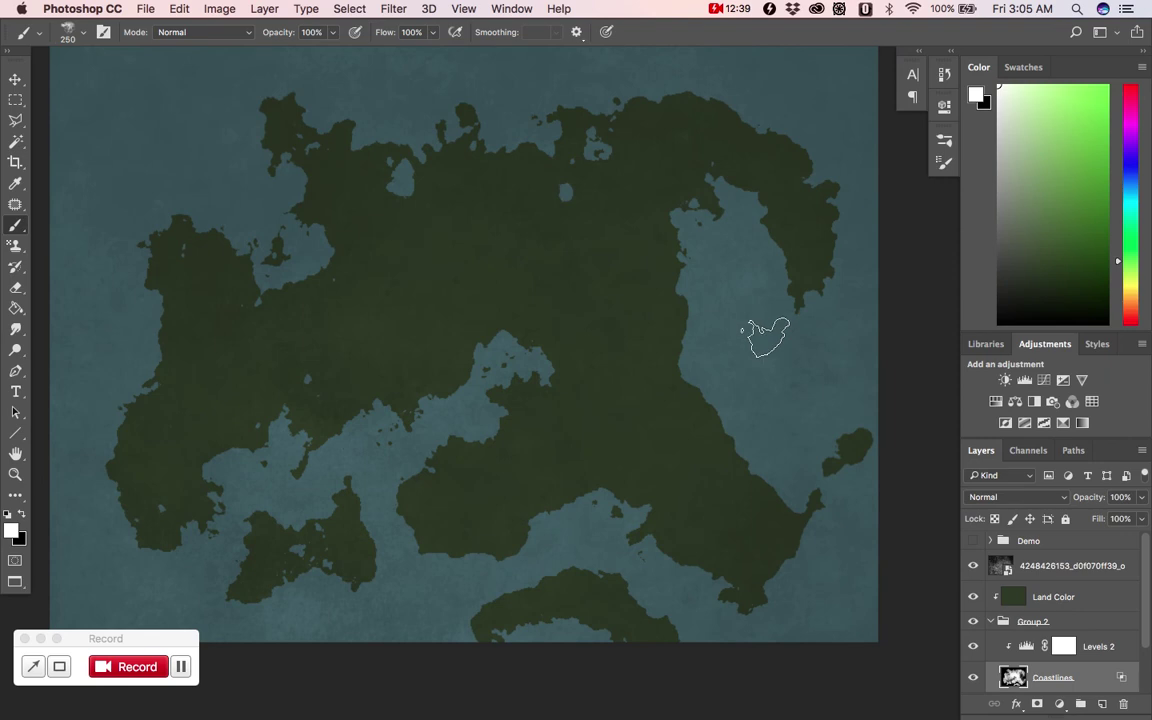
drag(545, 367, 591, 370)
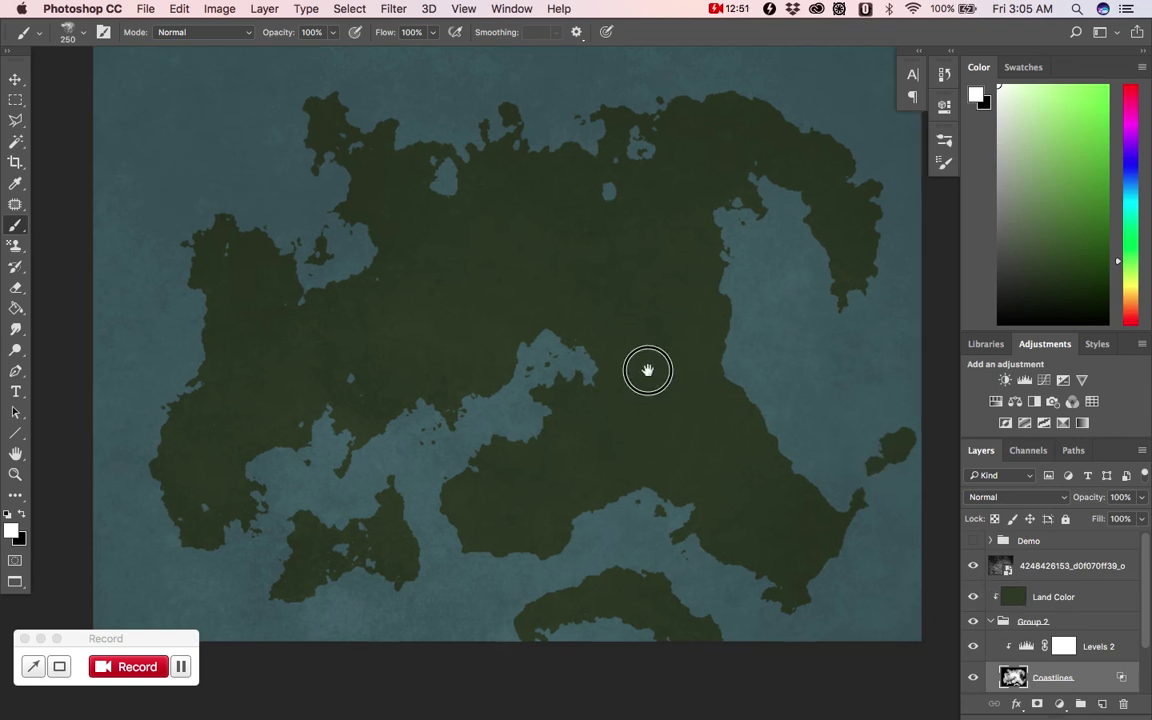
scroll(648, 370, right, 2)
scroll(648, 370, down, 1)
mouse_move(1147, 597)
mouse_down()
mouse_move(1139, 625)
mouse_move(1143, 615)
mouse_up()
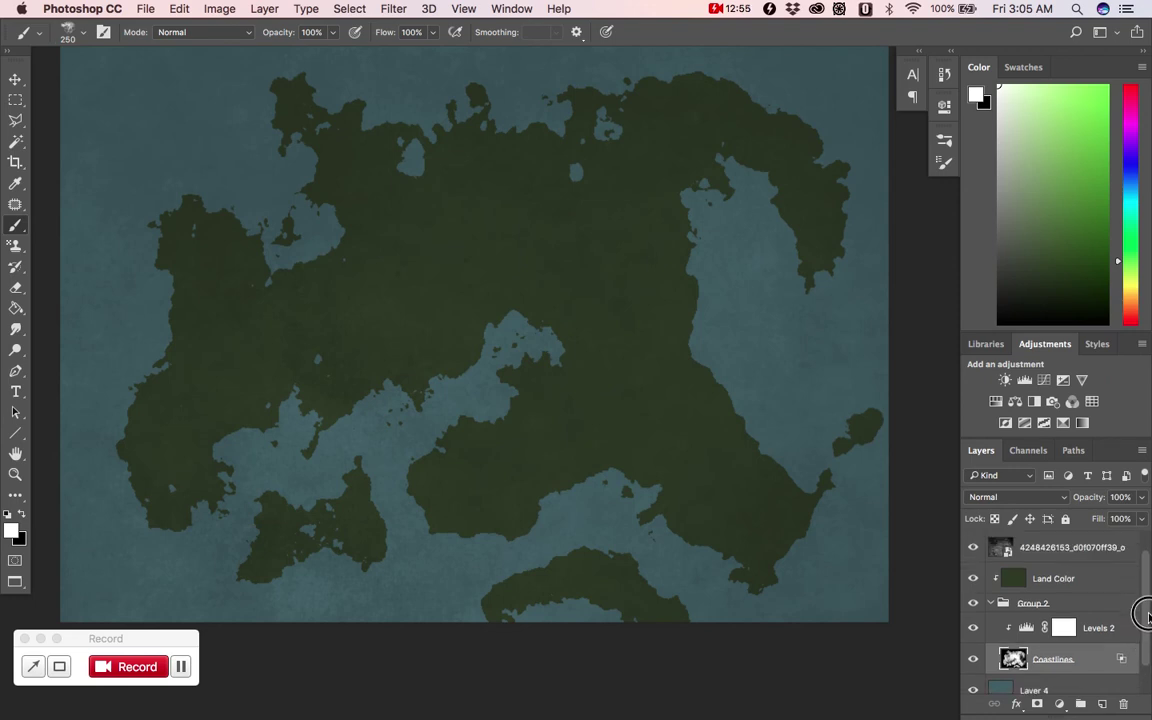
double_click(1026, 628)
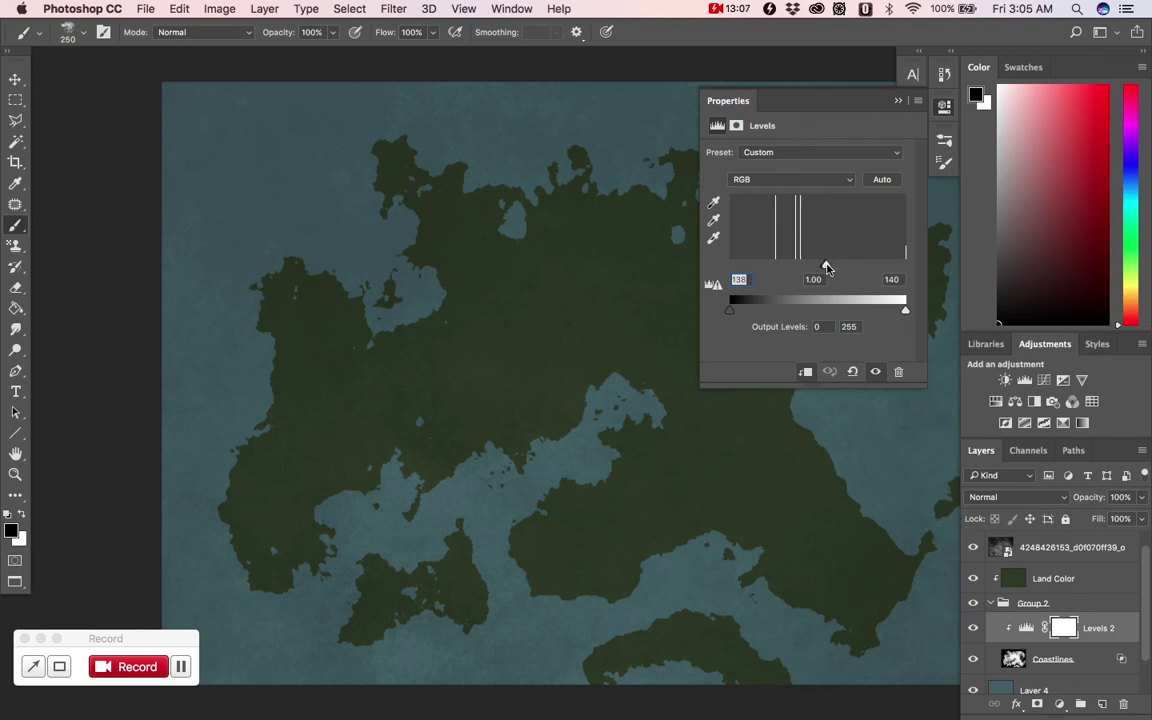
mouse_move(826, 268)
mouse_down()
mouse_move(840, 267)
mouse_move(805, 267)
mouse_move(841, 267)
mouse_move(812, 265)
mouse_up()
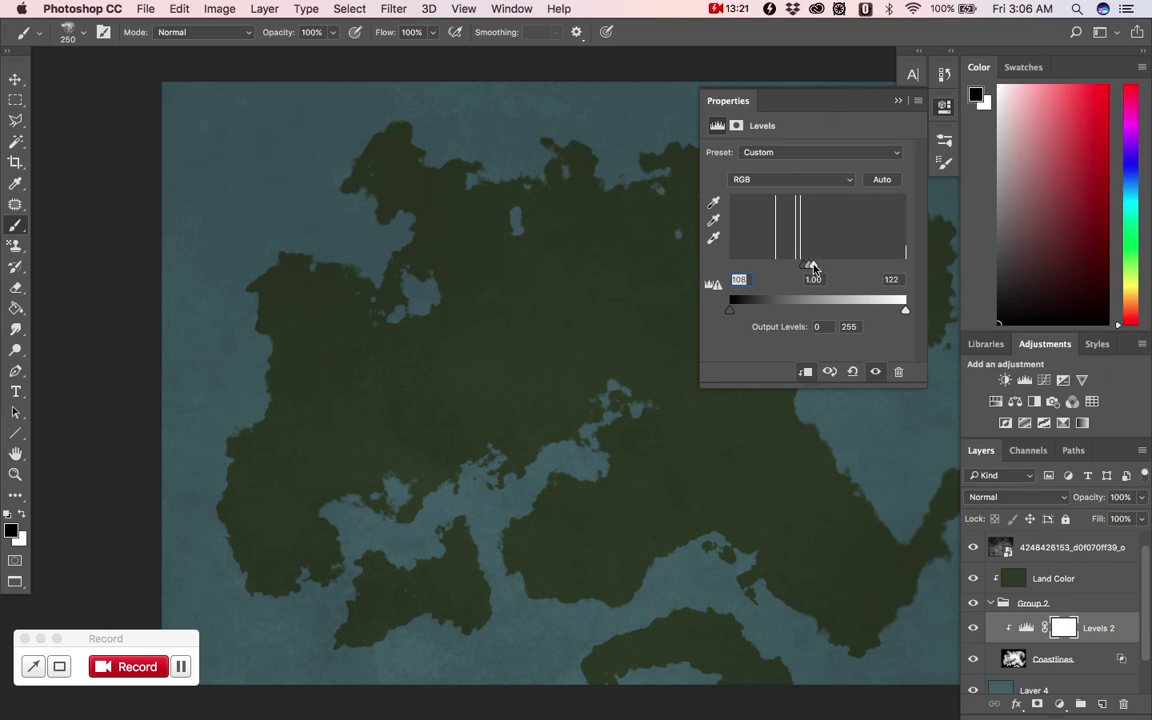
mouse_move(813, 268)
mouse_down()
mouse_move(854, 270)
mouse_move(818, 264)
mouse_up()
drag(842, 210, 872, 119)
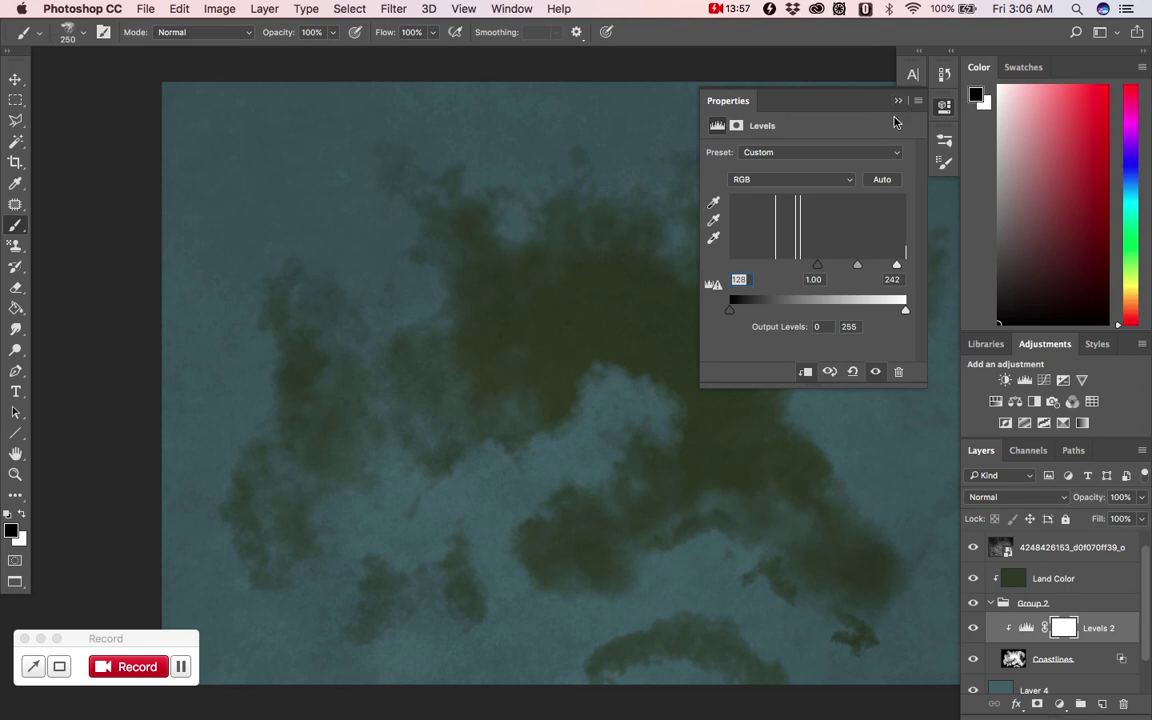
drag(897, 265, 818, 268)
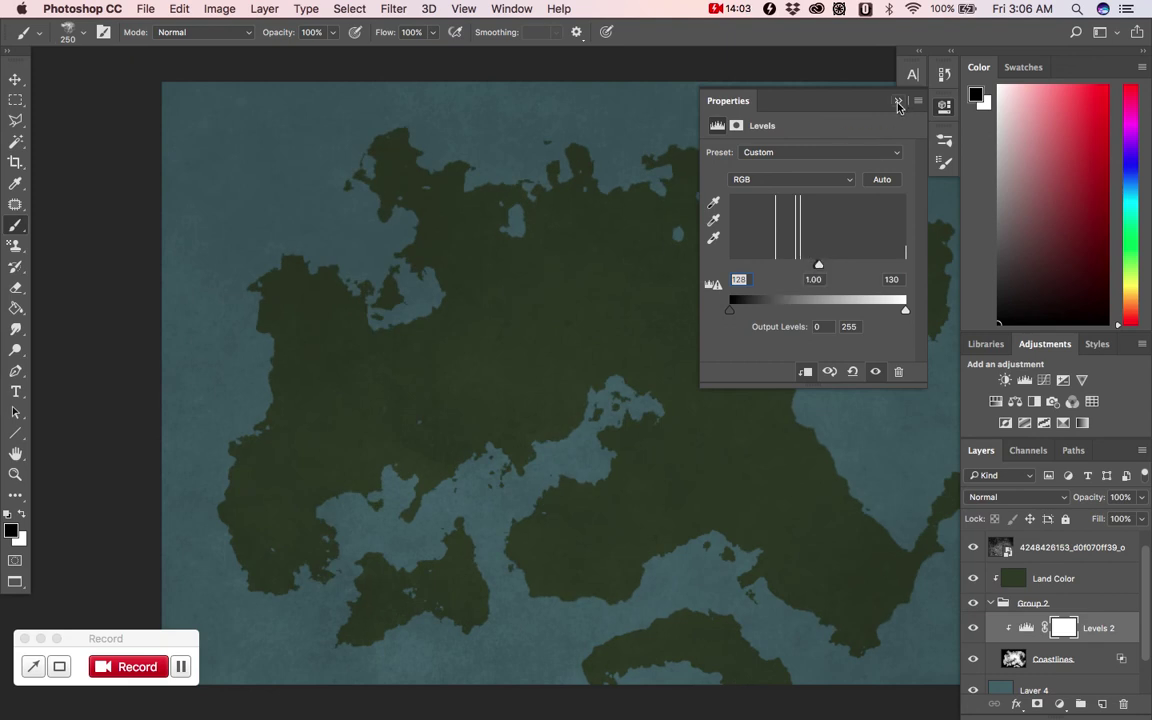
click(1091, 586)
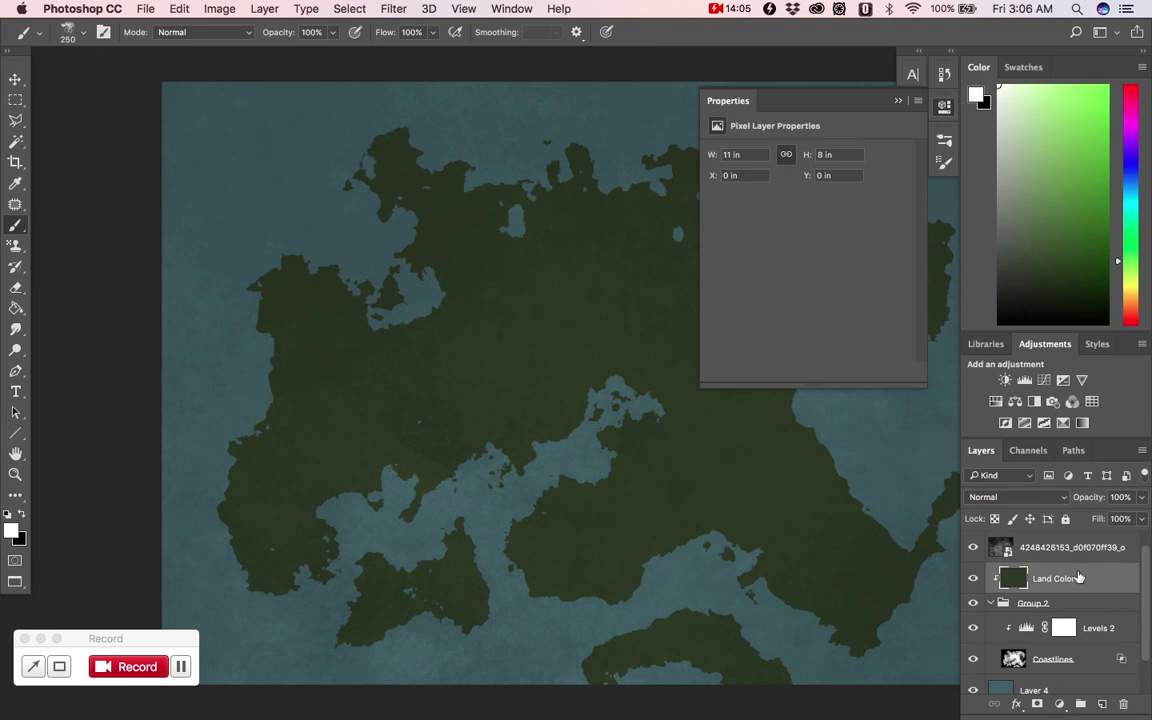
click(899, 101)
Step: Examine the revised coastlines across the whole map and close up around the central inlet
drag(655, 405, 617, 359)
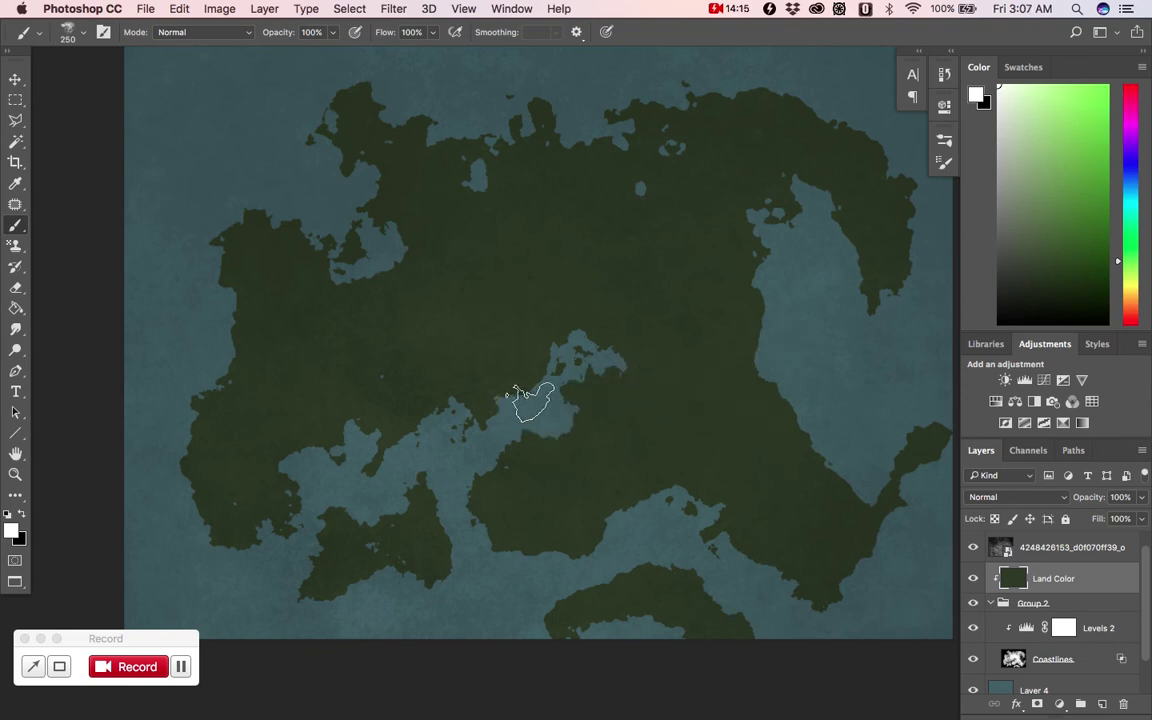
scroll(533, 392, up, 1)
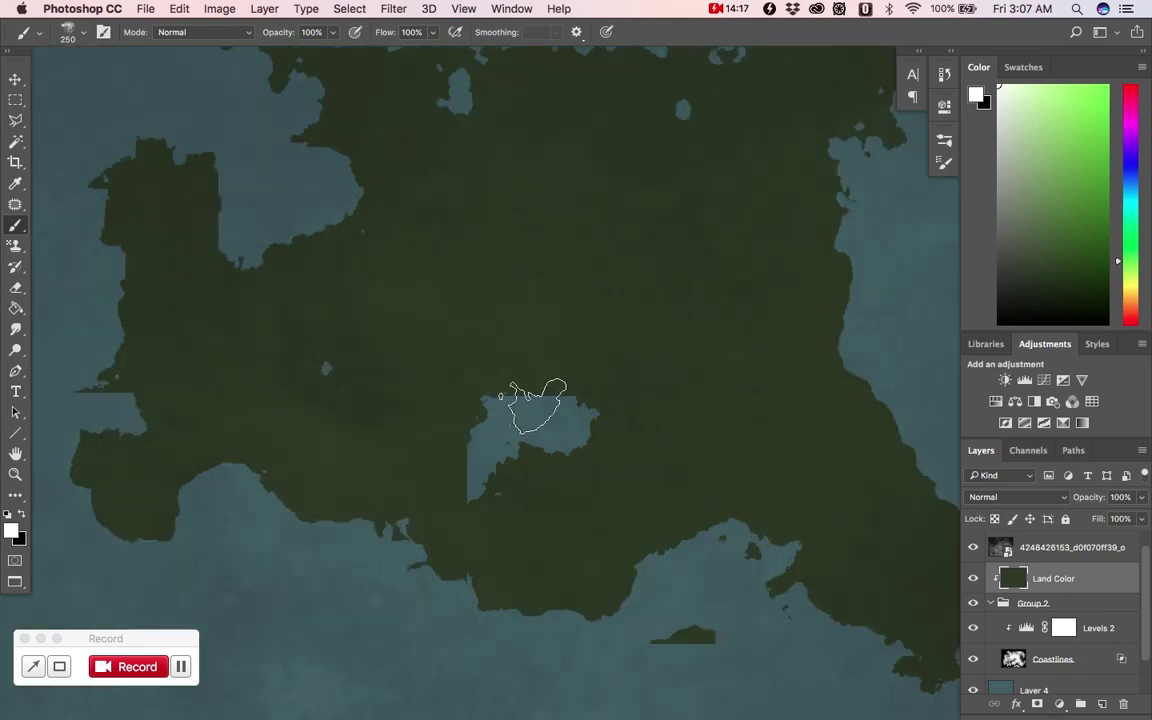
scroll(533, 392, down, 3)
scroll(533, 400, up, 2)
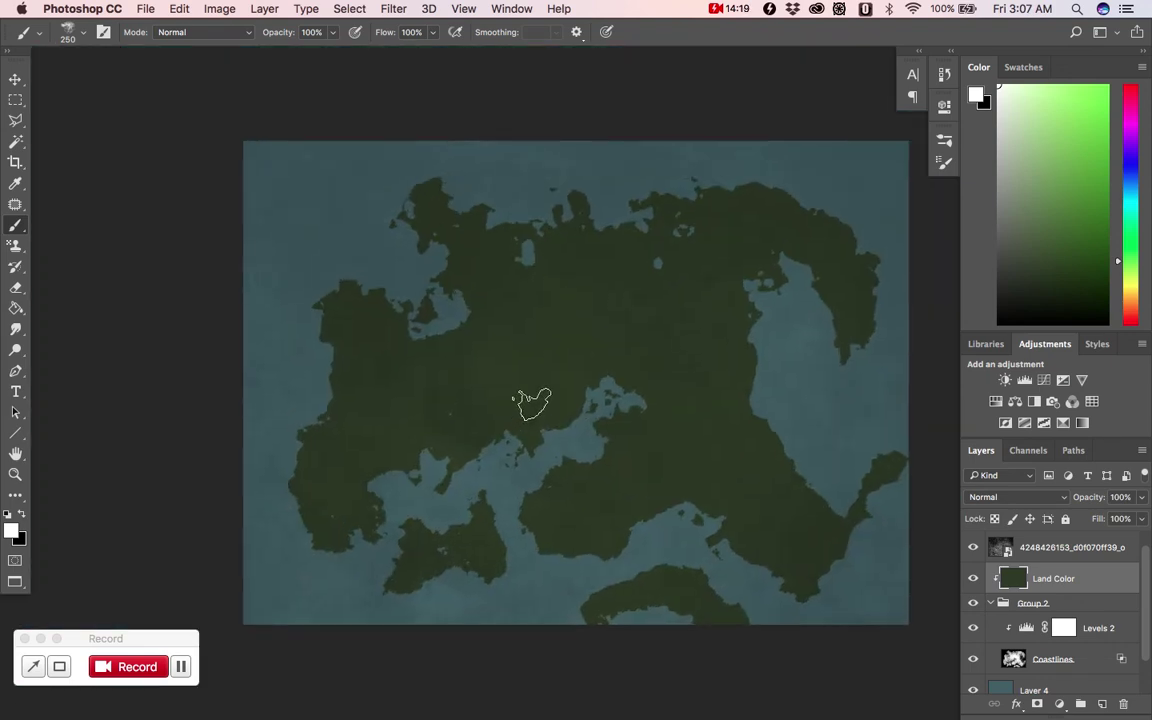
scroll(533, 400, down, 1)
scroll(533, 400, up, 4)
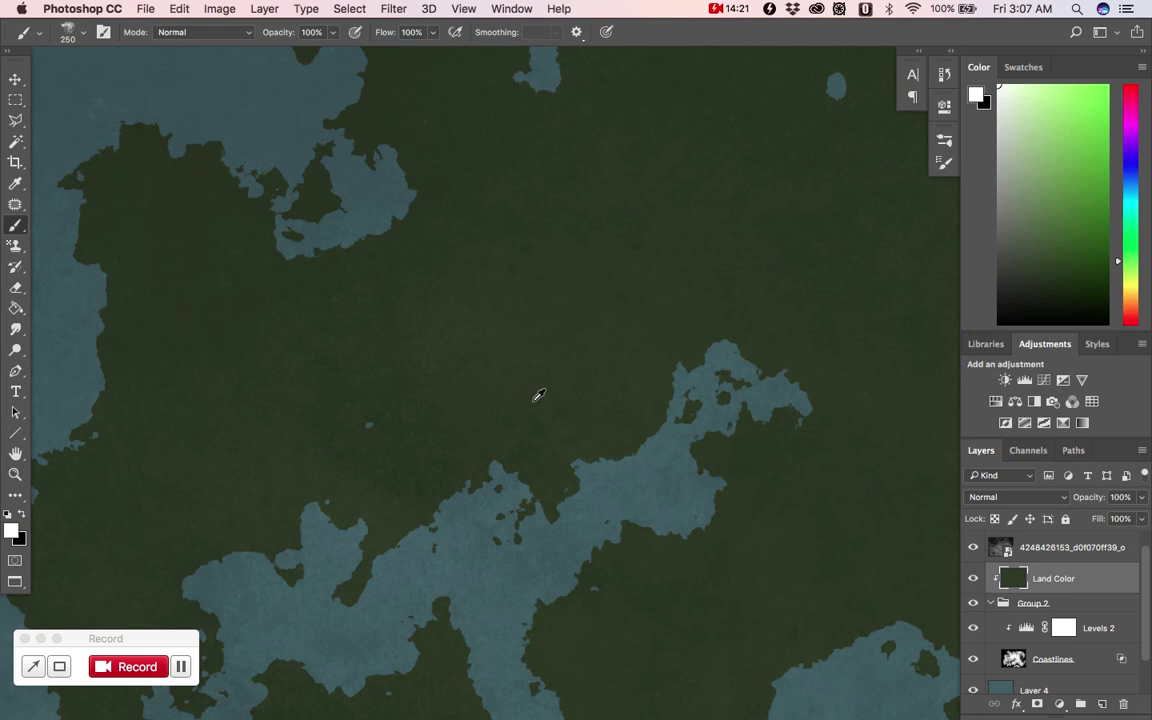
scroll(539, 395, up, 5)
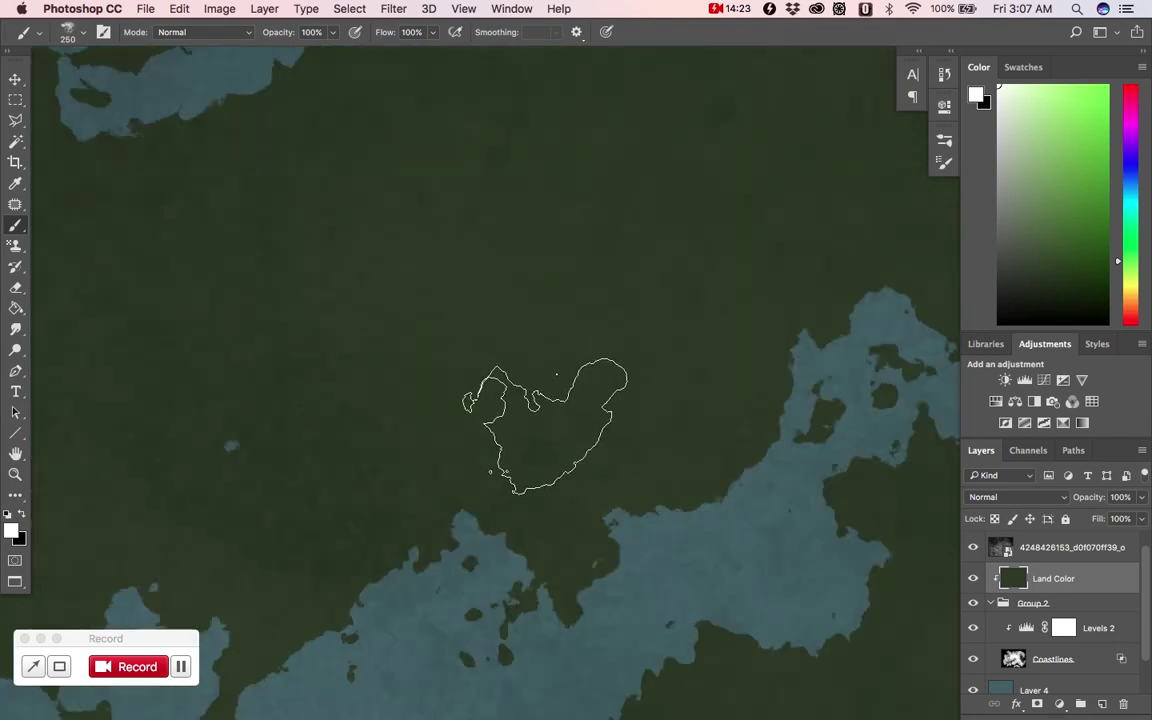
drag(596, 419, 537, 249)
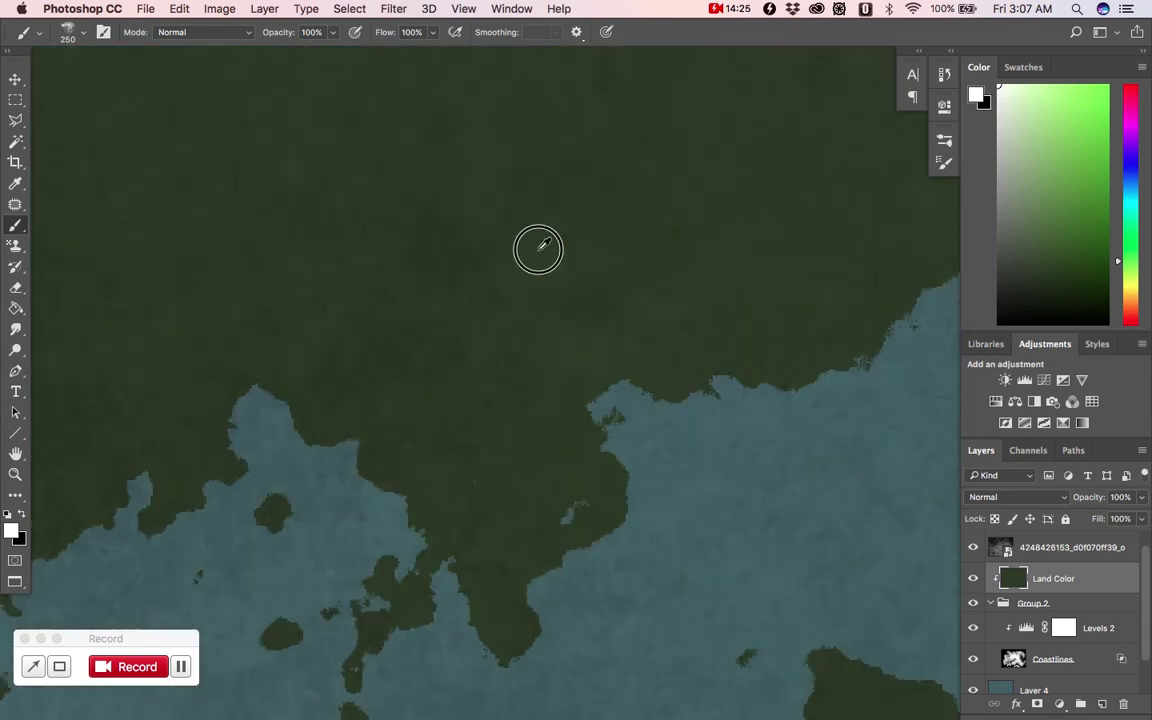
drag(702, 442, 425, 401)
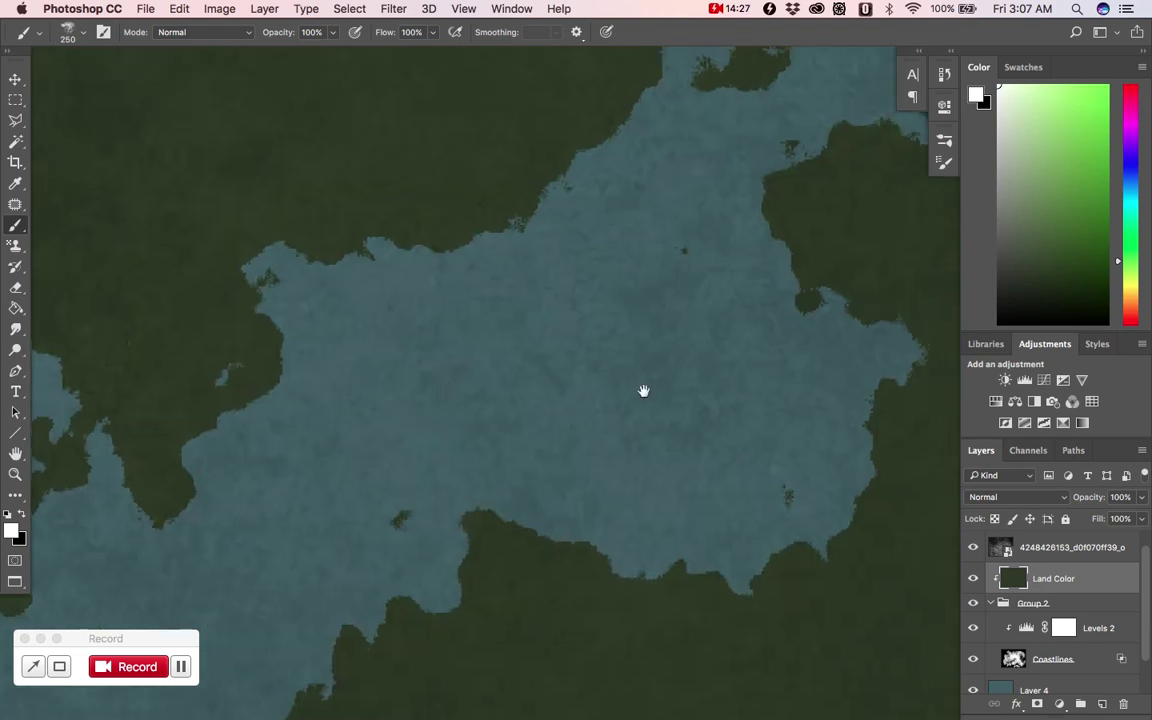
Step: Reduce the brush size to 80 px
key(bracketleft)
key(bracketleft)
key(bracketleft)
key(bracketleft)
key(bracketleft)
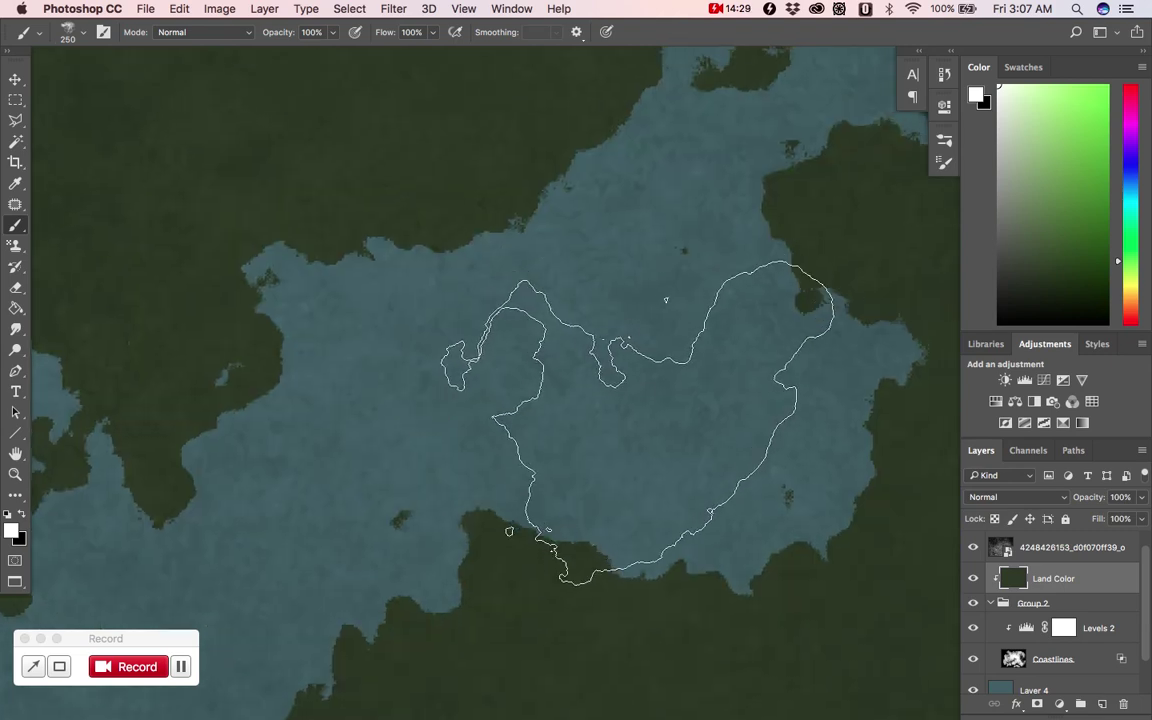
key(bracketleft)
key(bracketleft)
Step: Switch to the Move tool and examine the edge detail of the shores and small islands in the central inlet
mouse_move(657, 357)
mouse_down()
mouse_move(589, 401)
mouse_move(585, 425)
mouse_up()
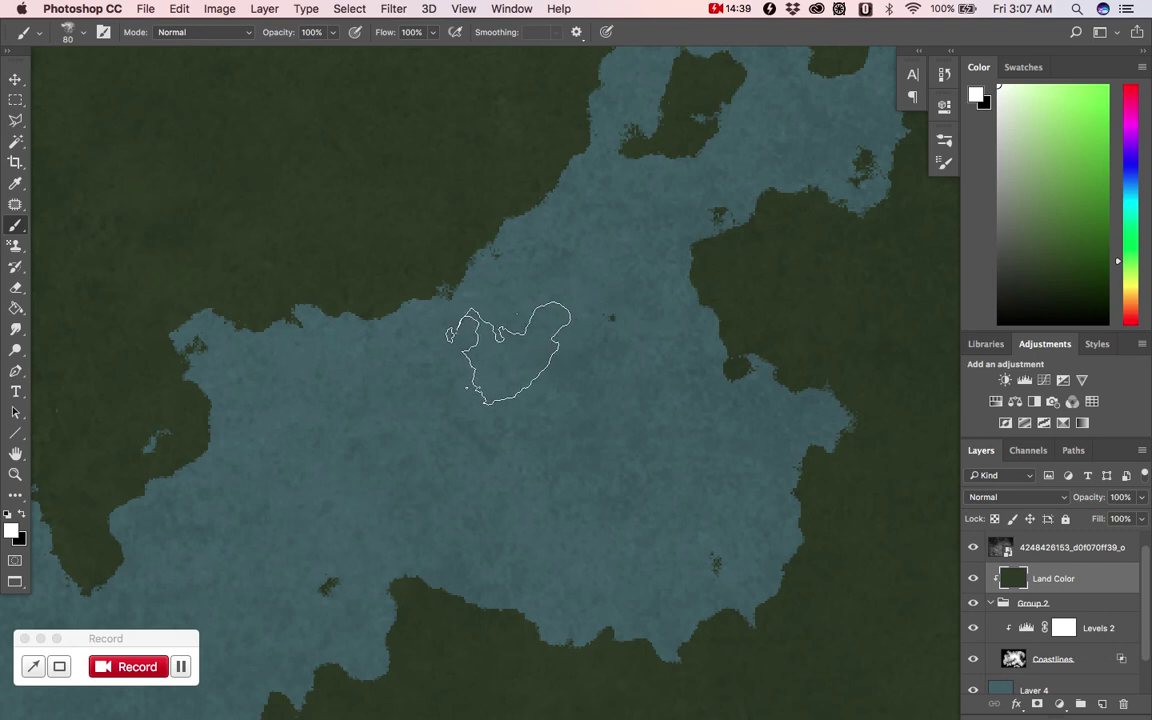
scroll(505, 332, up, 3)
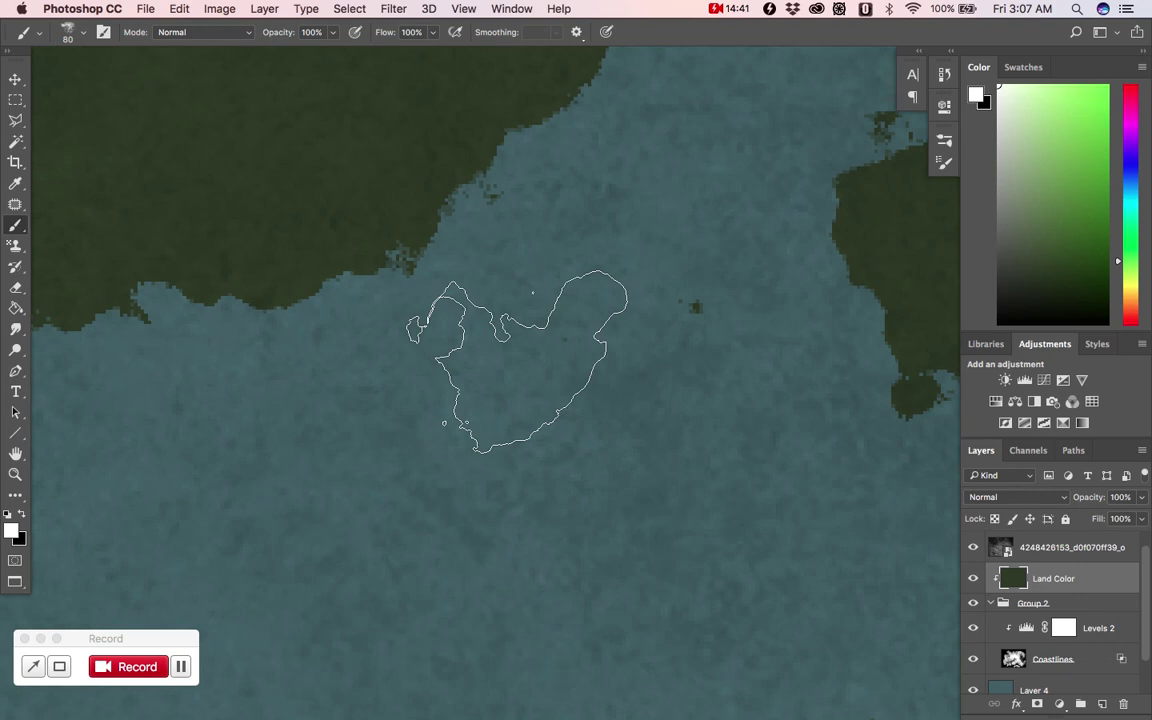
scroll(505, 336, down, 2)
drag(500, 288, 639, 366)
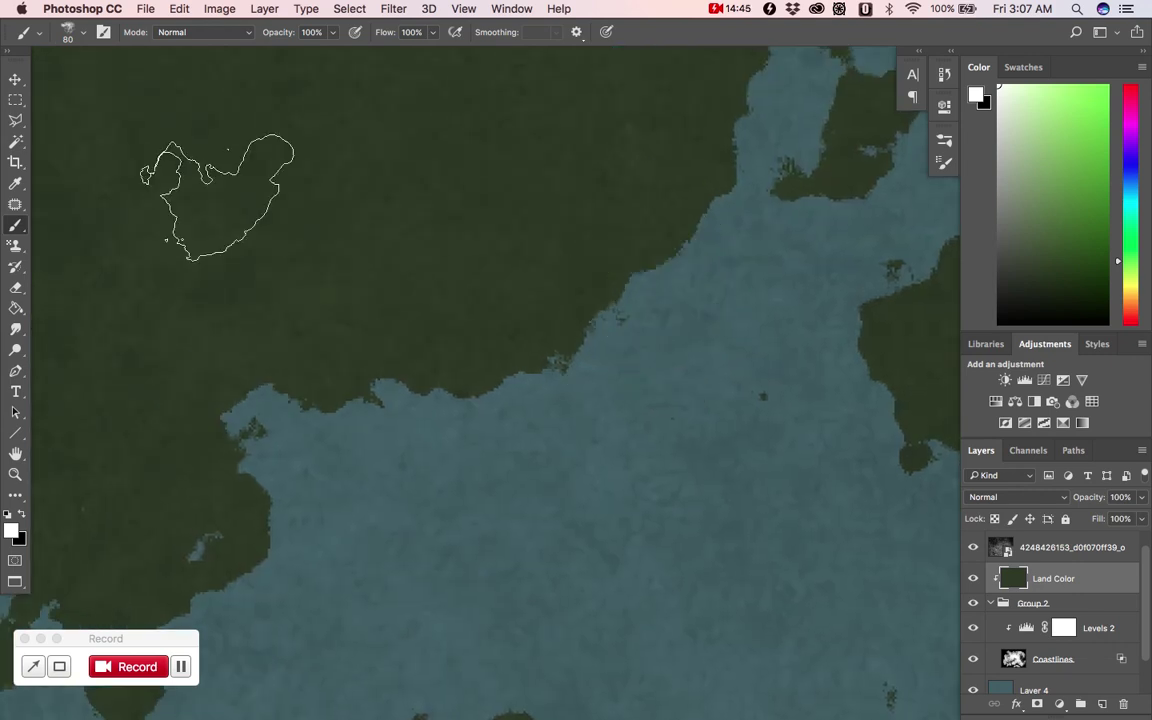
click(15, 79)
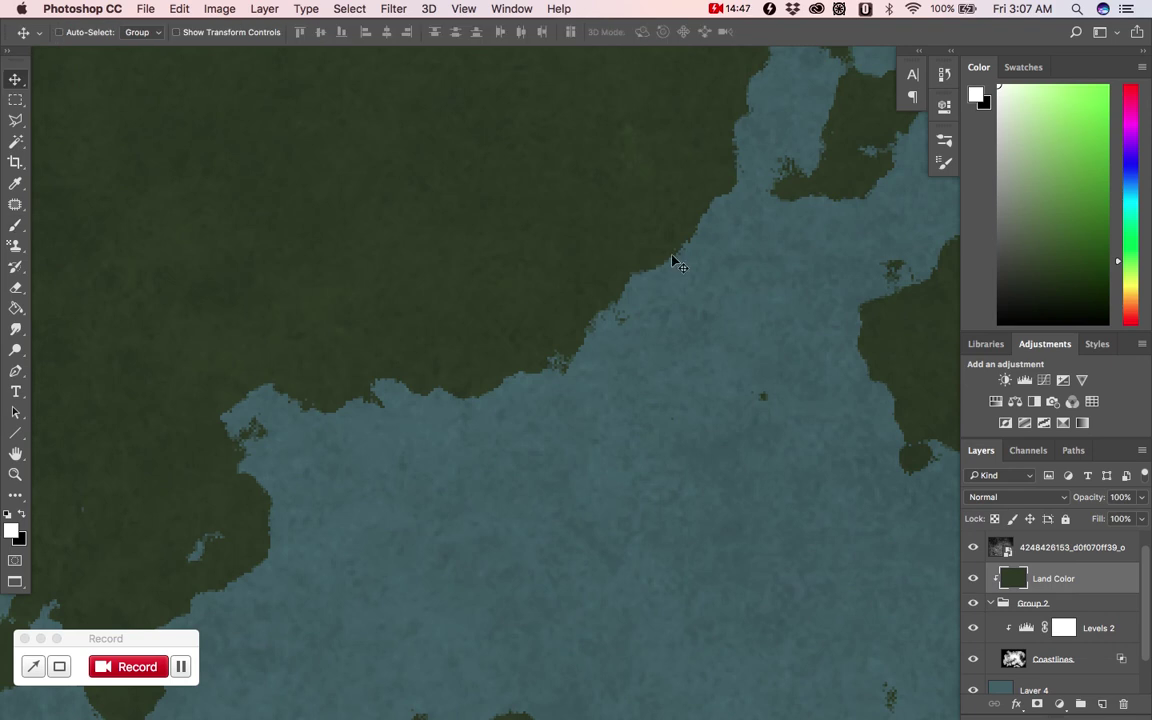
drag(517, 454, 588, 290)
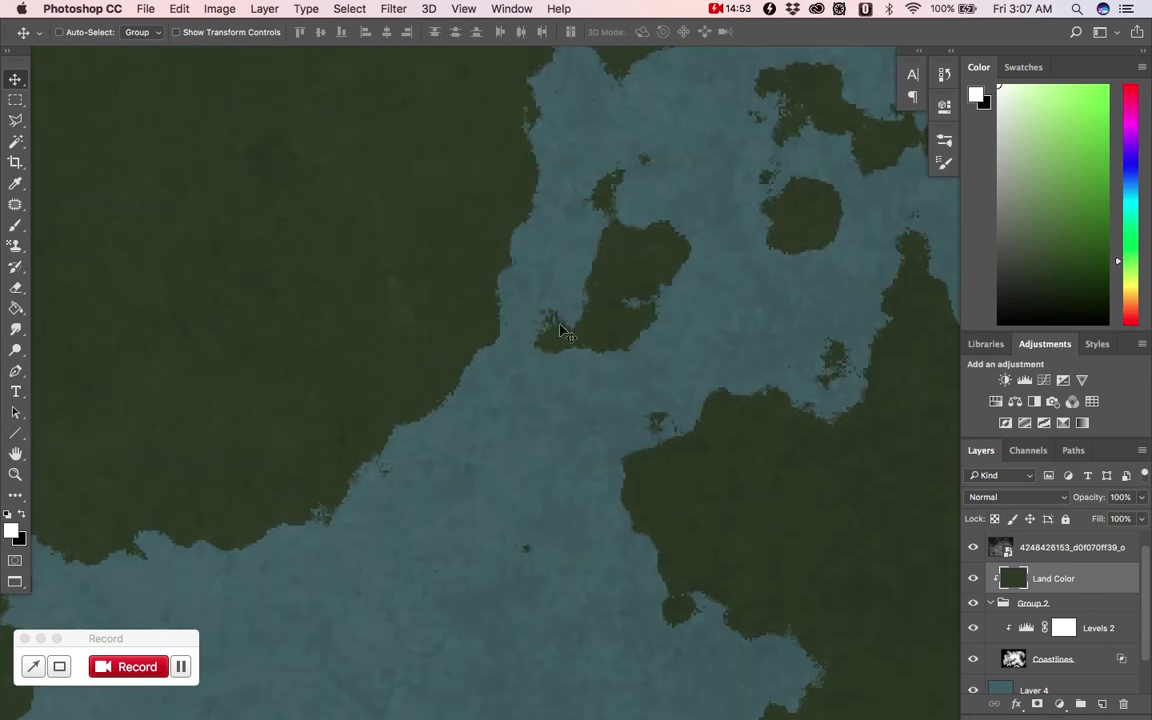
drag(846, 365, 767, 386)
drag(707, 222, 651, 362)
drag(748, 540, 775, 316)
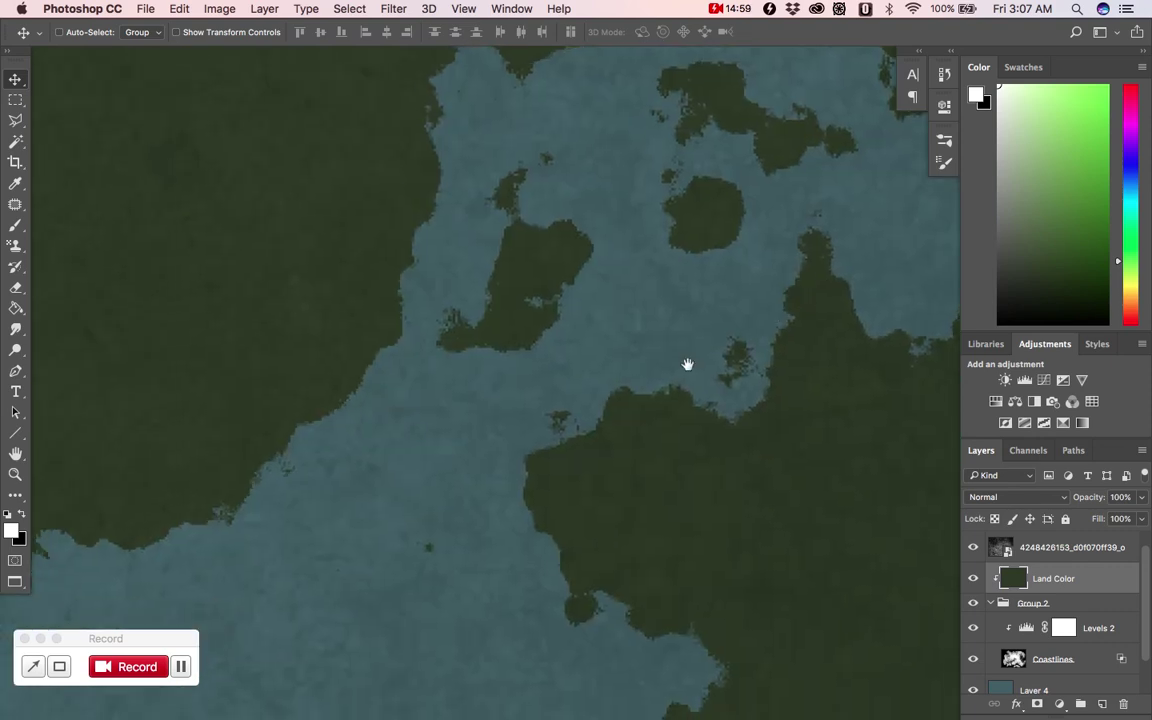
drag(587, 361, 607, 296)
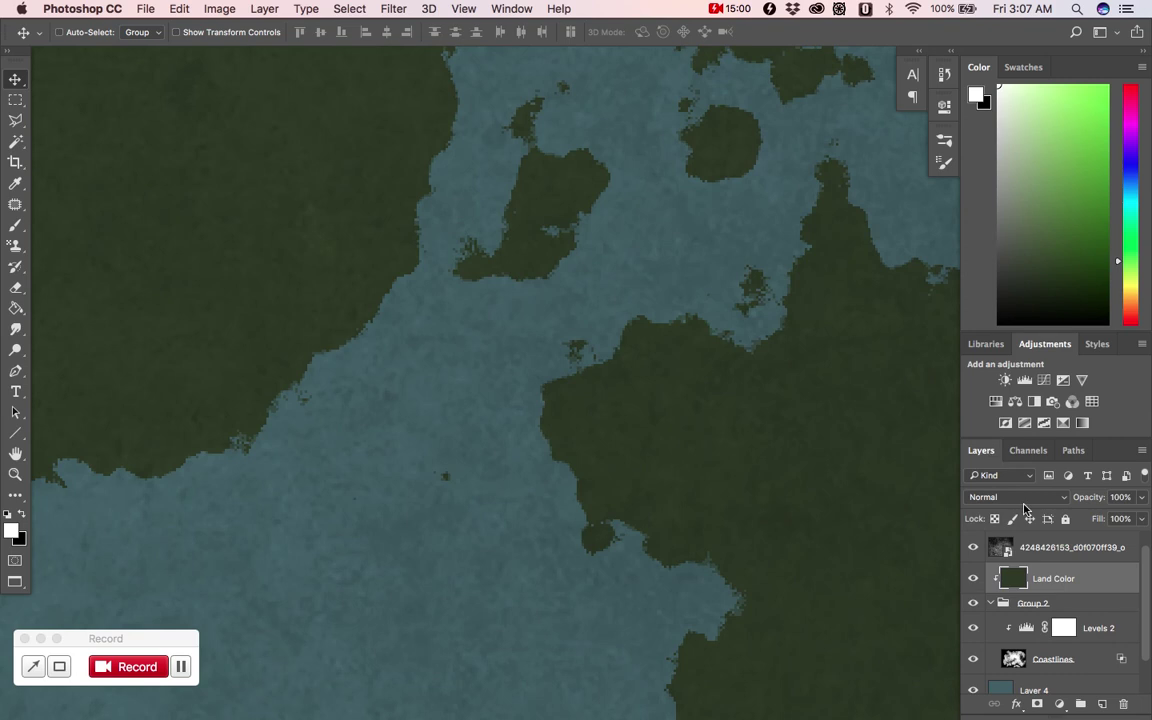
mouse_move(1147, 598)
mouse_down()
mouse_move(1146, 584)
mouse_move(1147, 601)
mouse_up()
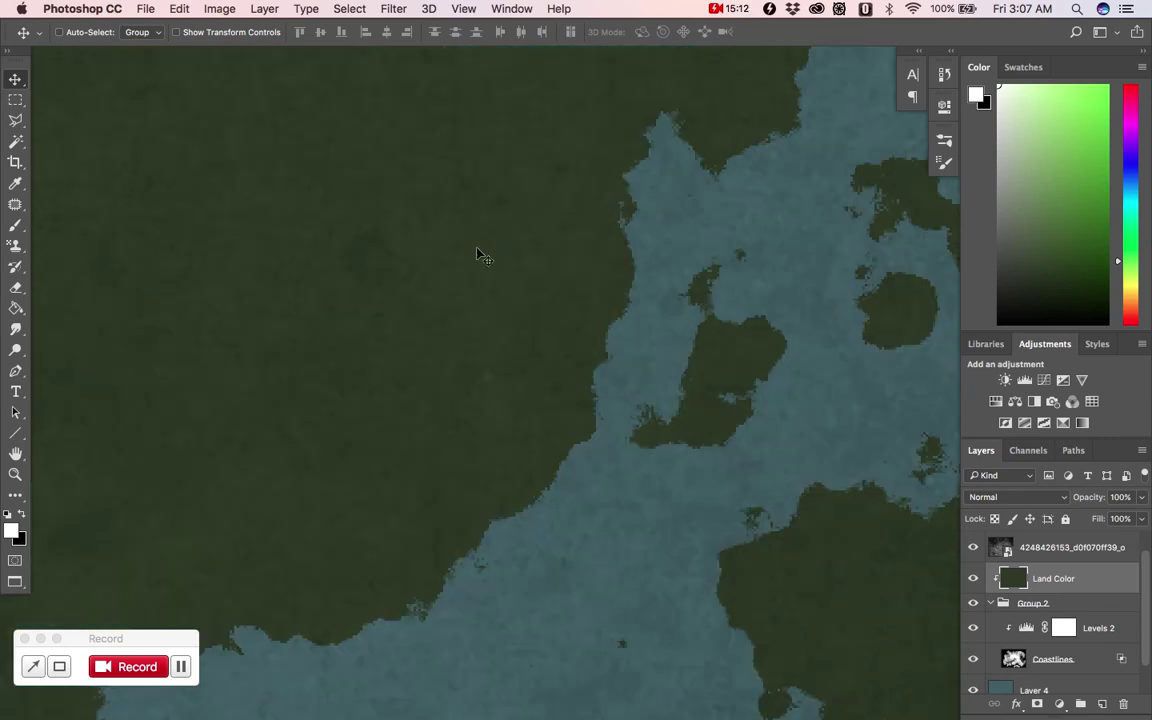
drag(810, 517, 566, 357)
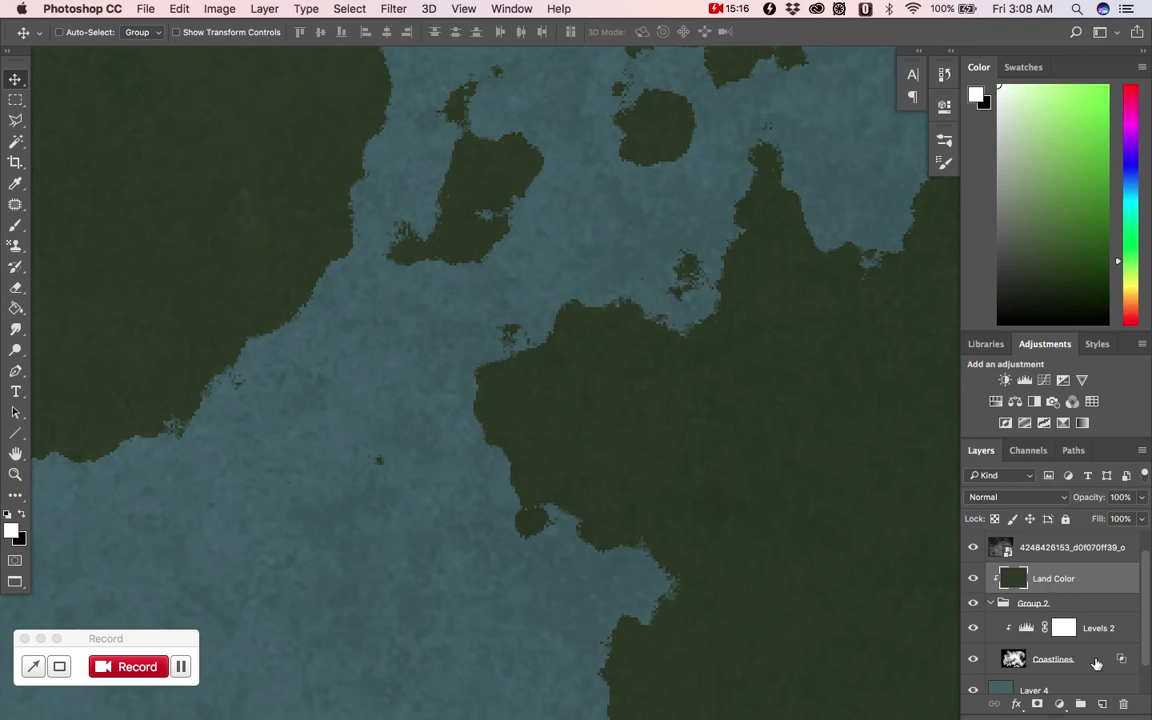
Step: Select the Coastlines layer, with the islands at the head of the central inlet in view
click(1093, 663)
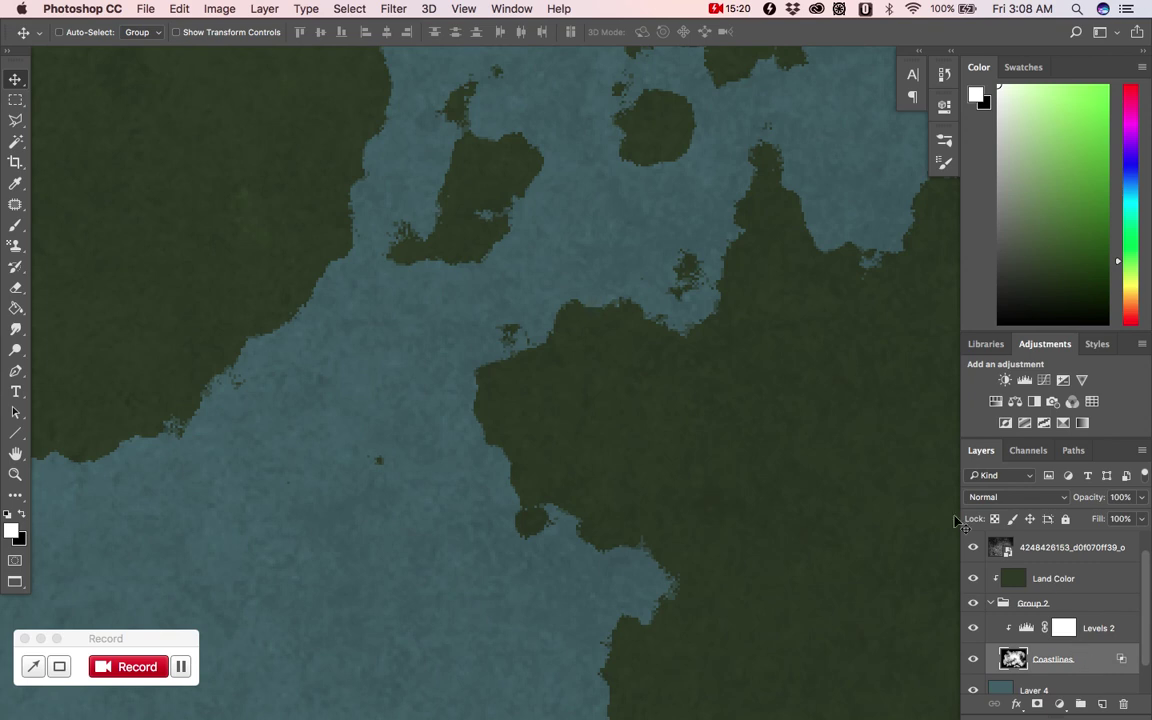
click(646, 255)
drag(646, 255, 609, 404)
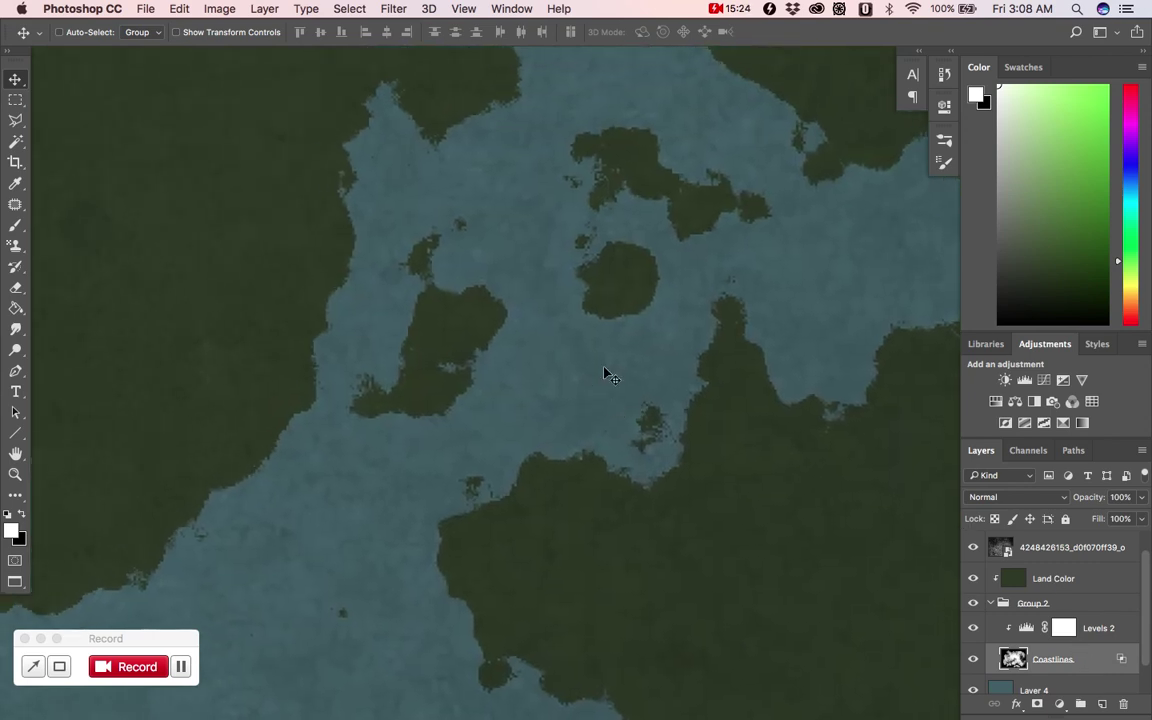
Step: Apply a Median noise filter with a 1-pixel radius to the Coastlines layer, trying a stronger radius in the preview
click(394, 9)
mouse_move(541, 250)
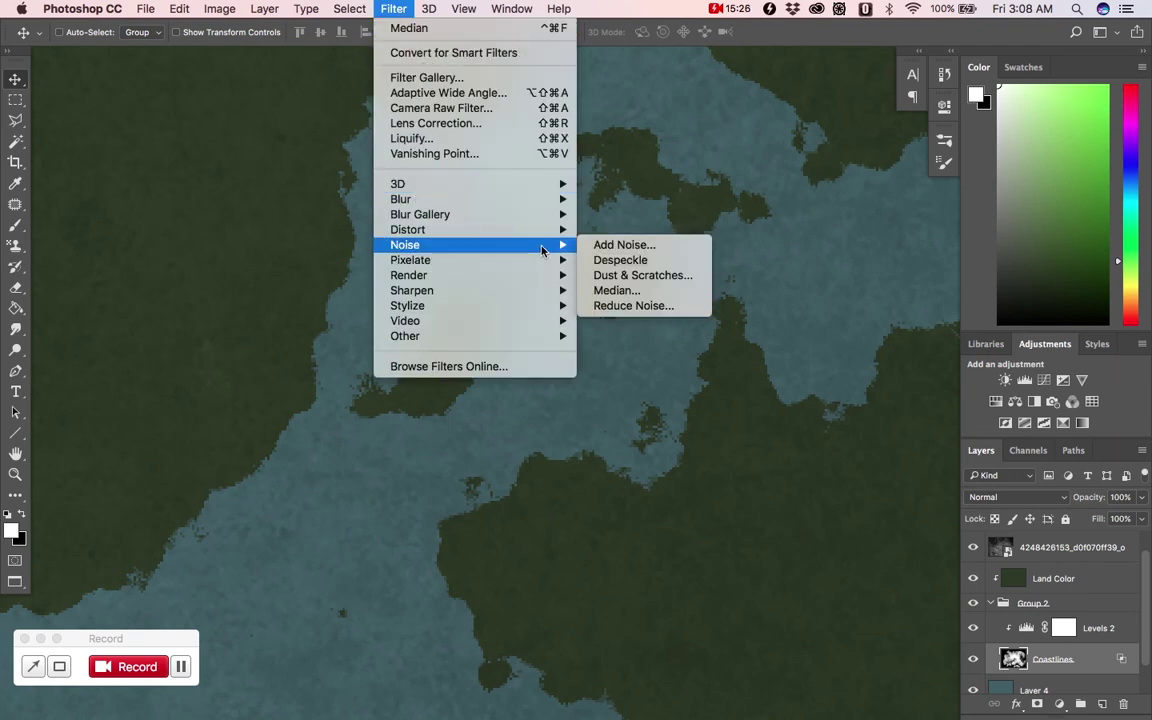
click(661, 290)
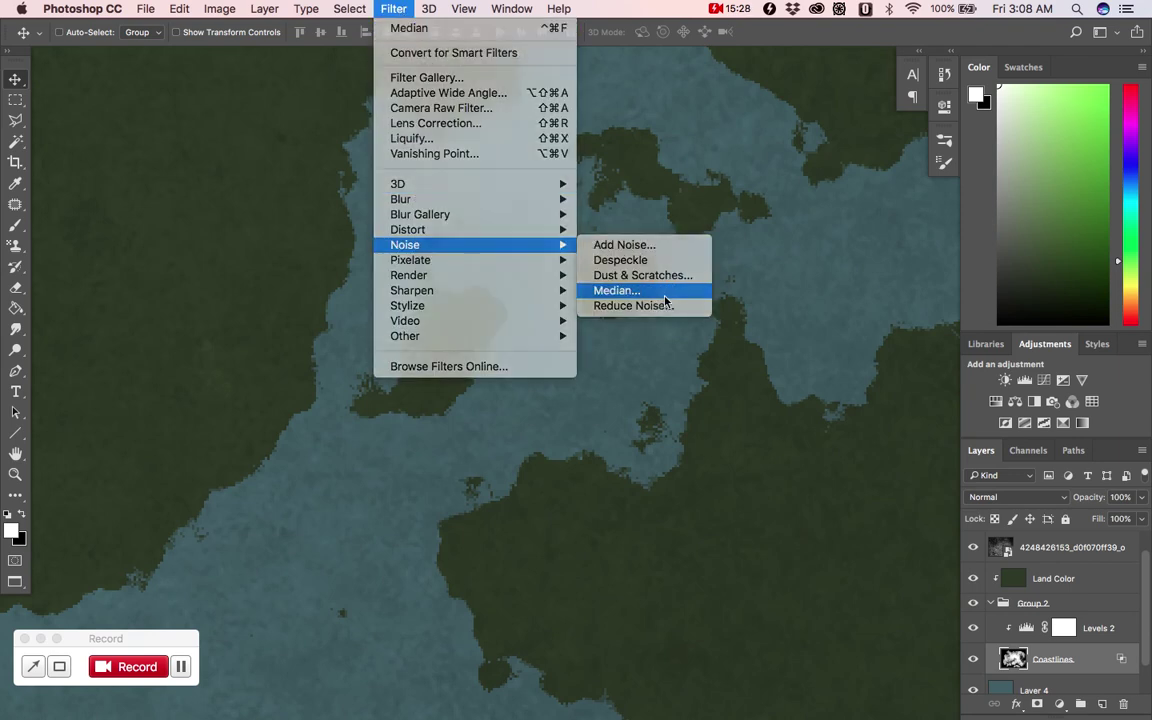
drag(708, 359, 773, 301)
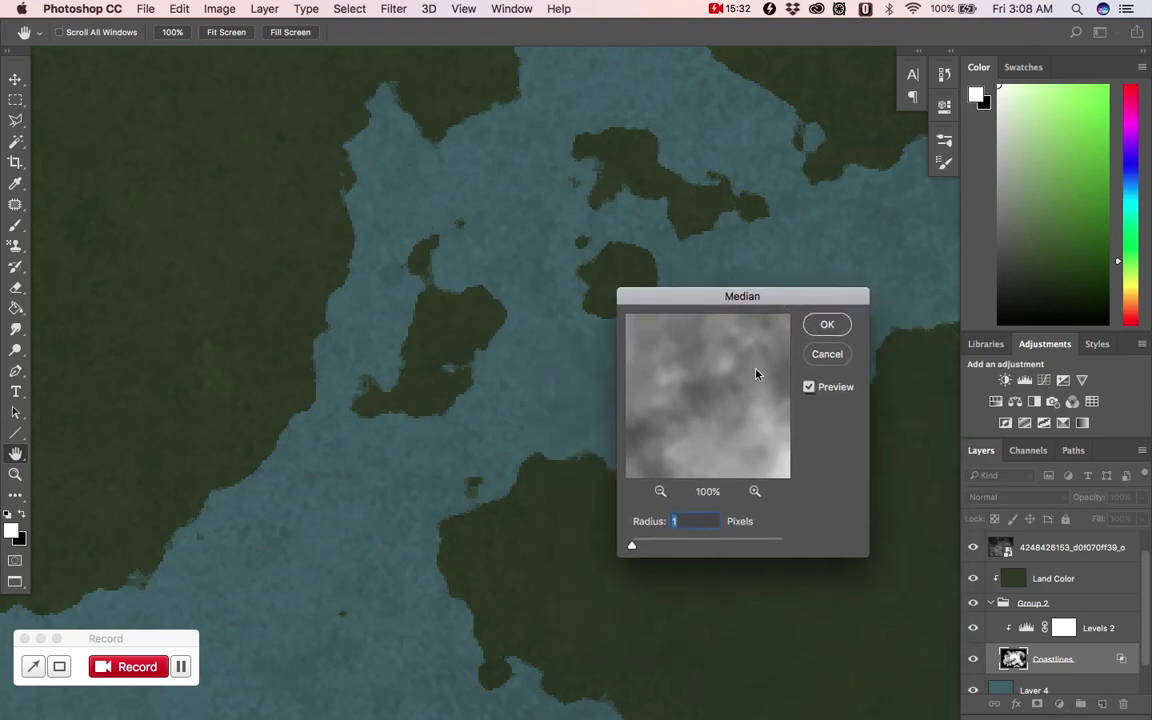
drag(631, 546, 639, 551)
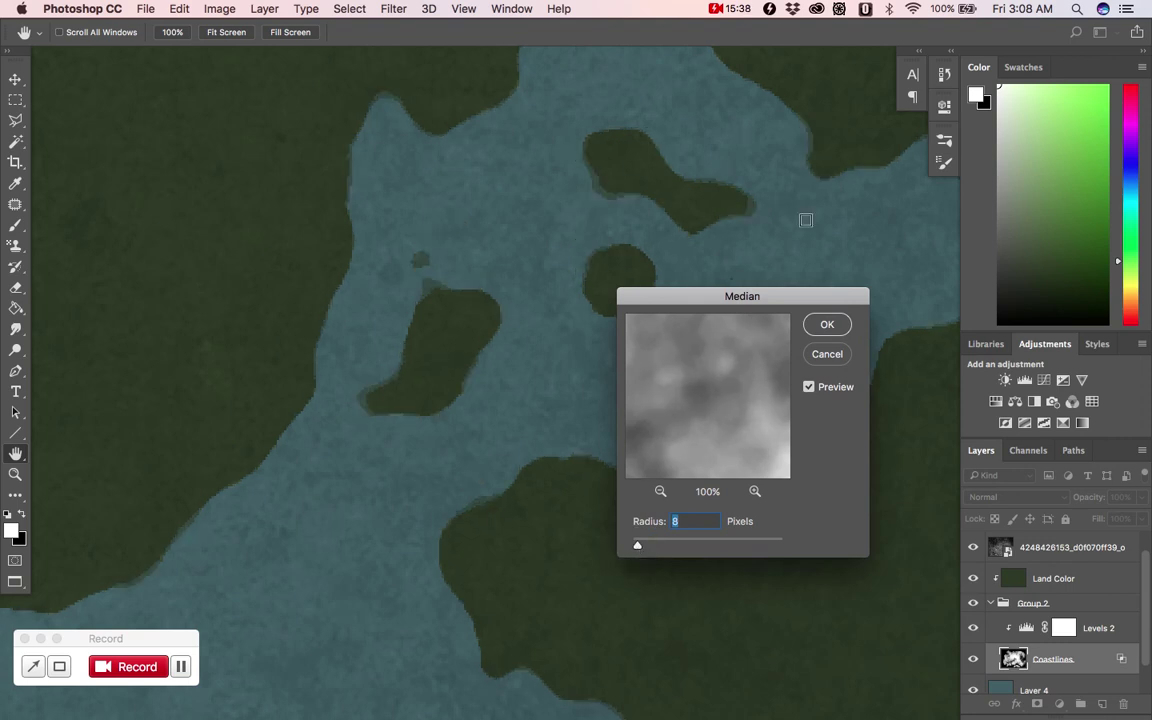
drag(640, 548, 631, 545)
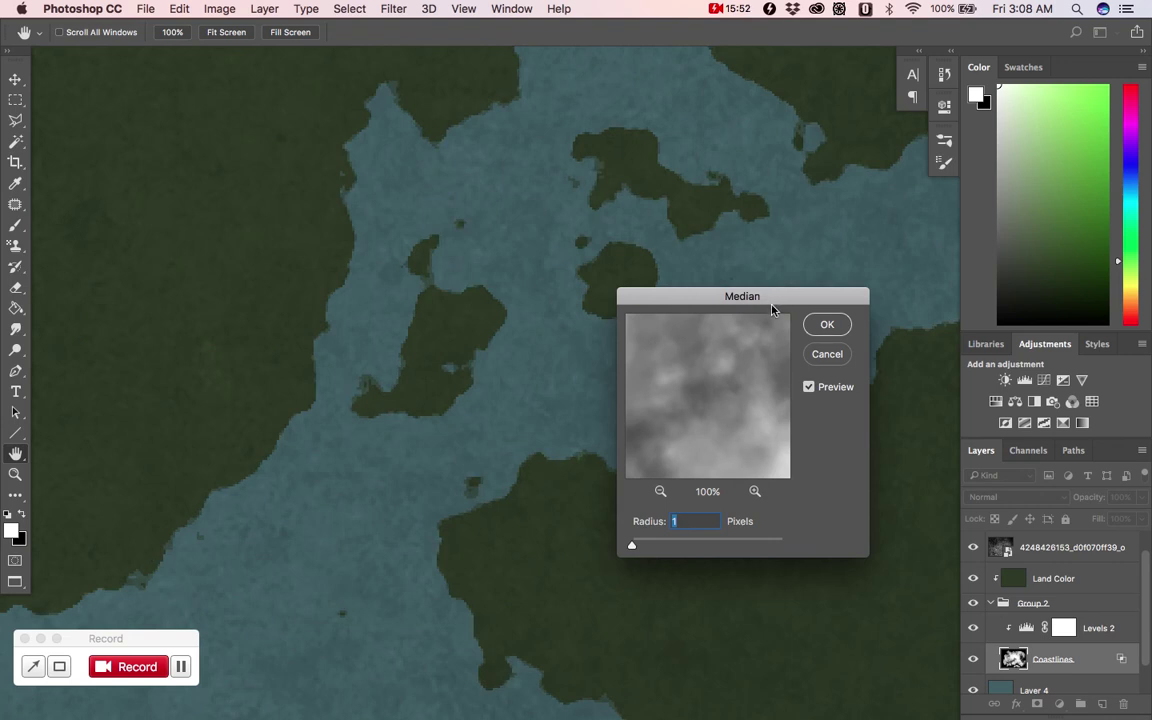
click(810, 388)
click(828, 325)
Step: Examine the filtered coastlines around the central inlet and across the whole map
drag(626, 301, 594, 381)
scroll(622, 406, down, 5)
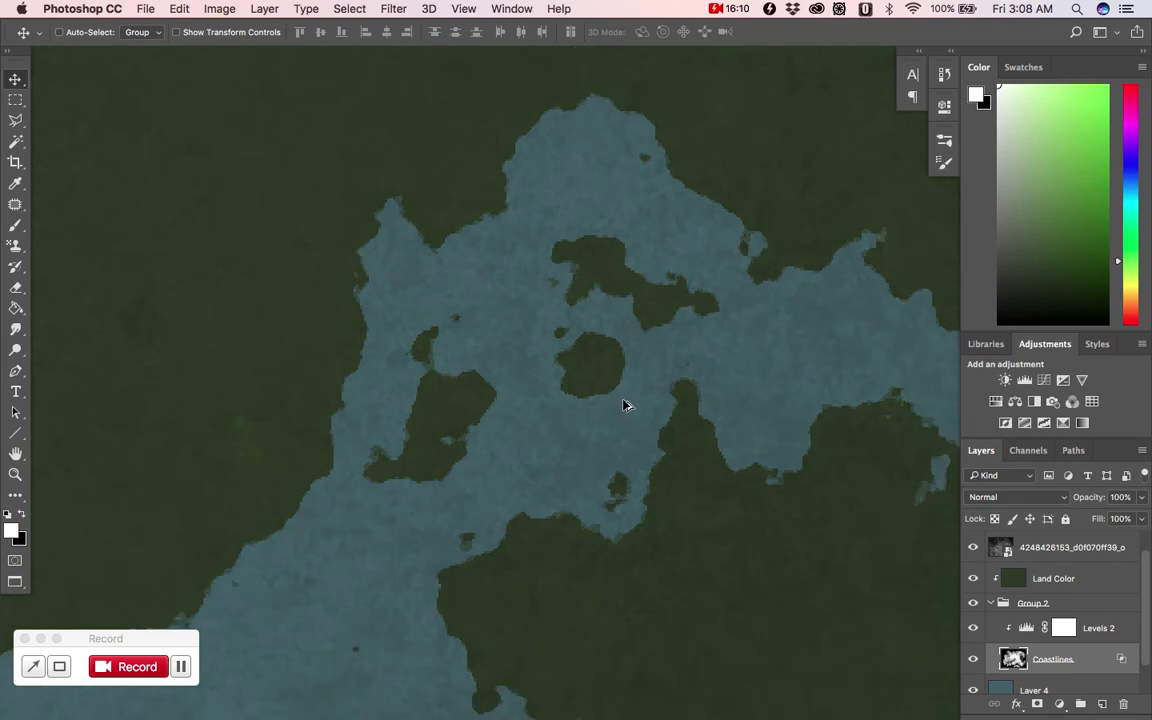
scroll(632, 404, down, 6)
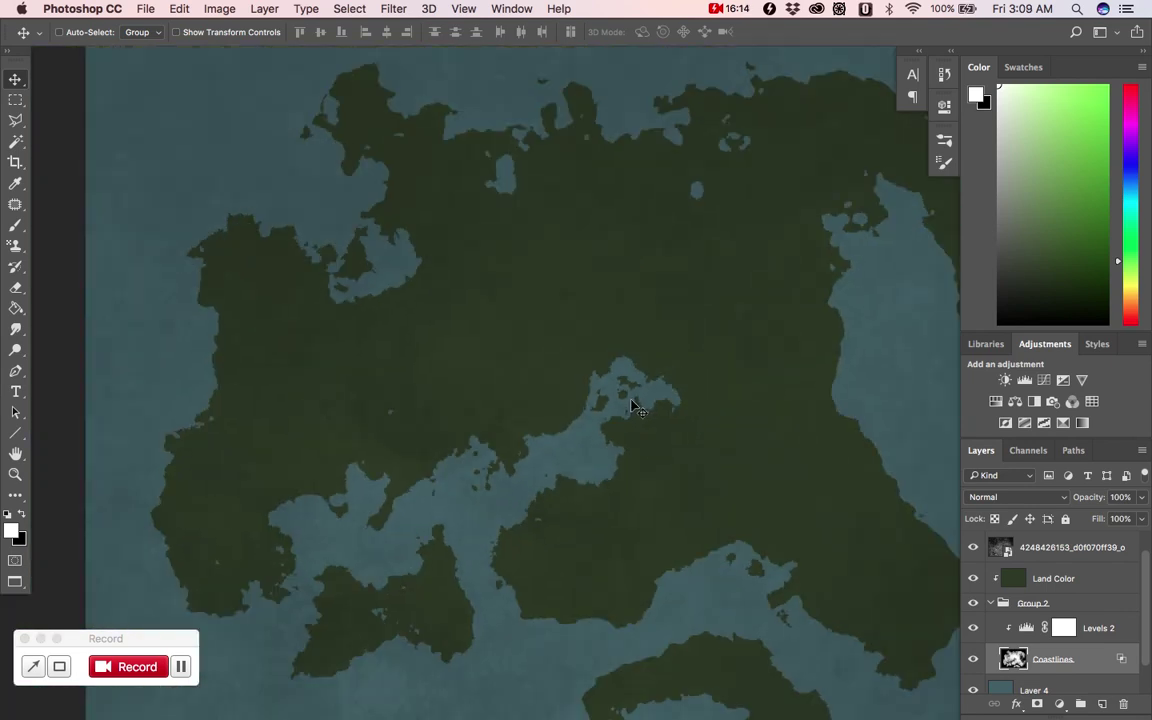
scroll(610, 395, down, 4)
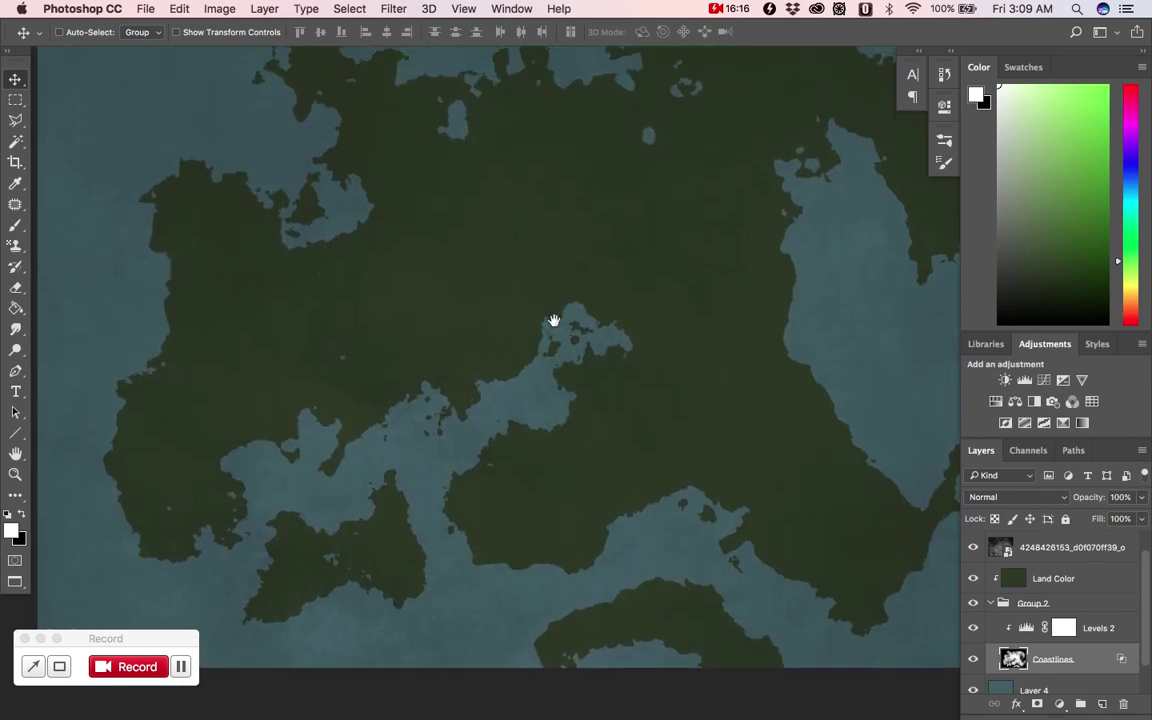
drag(621, 270, 608, 310)
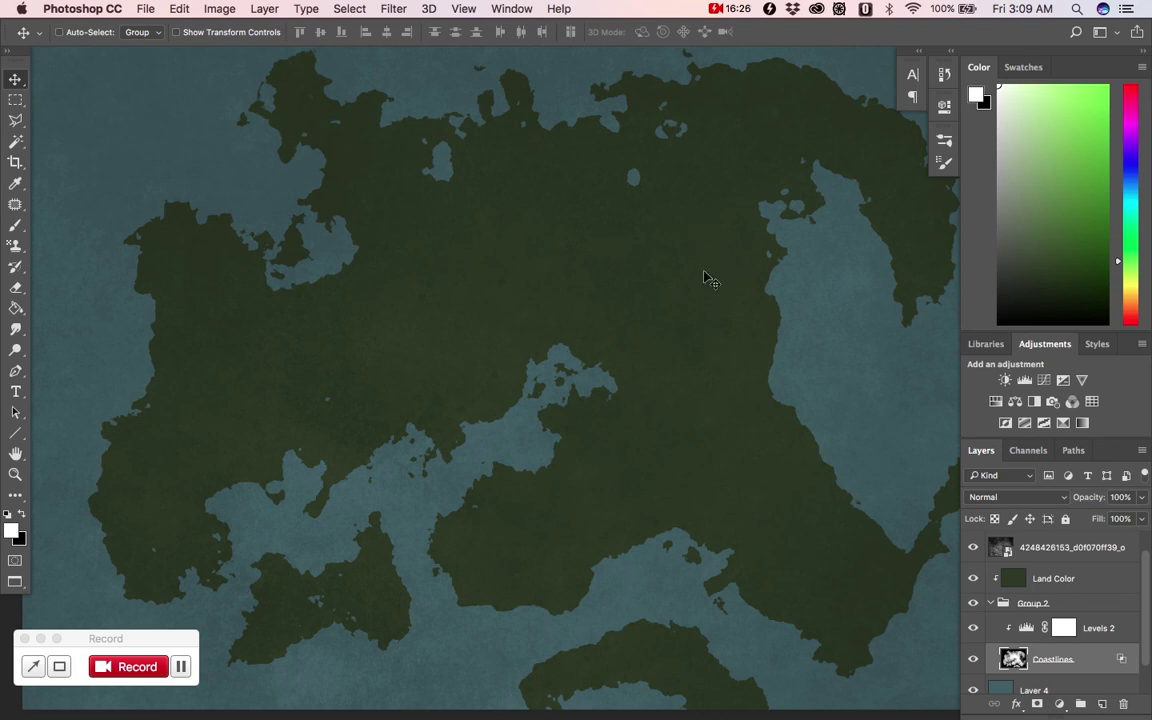
drag(590, 336, 612, 327)
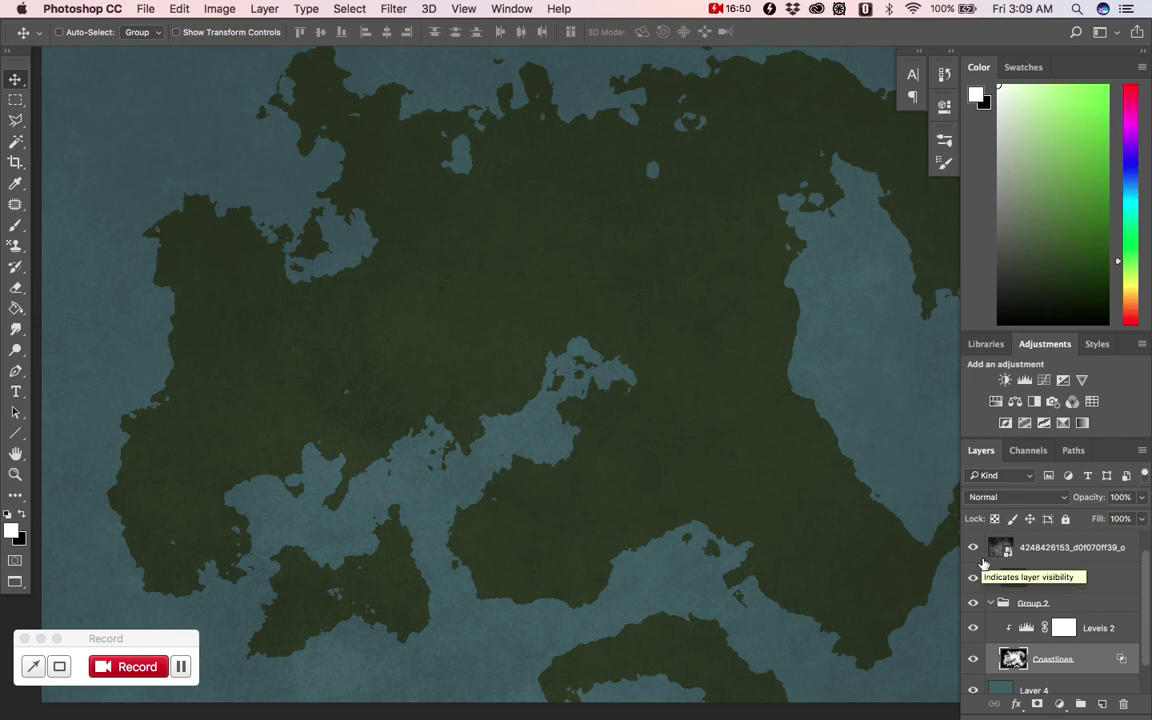
Step: Select the Land Color layer and ready the Brush tool at a size of 700 px
click(1093, 583)
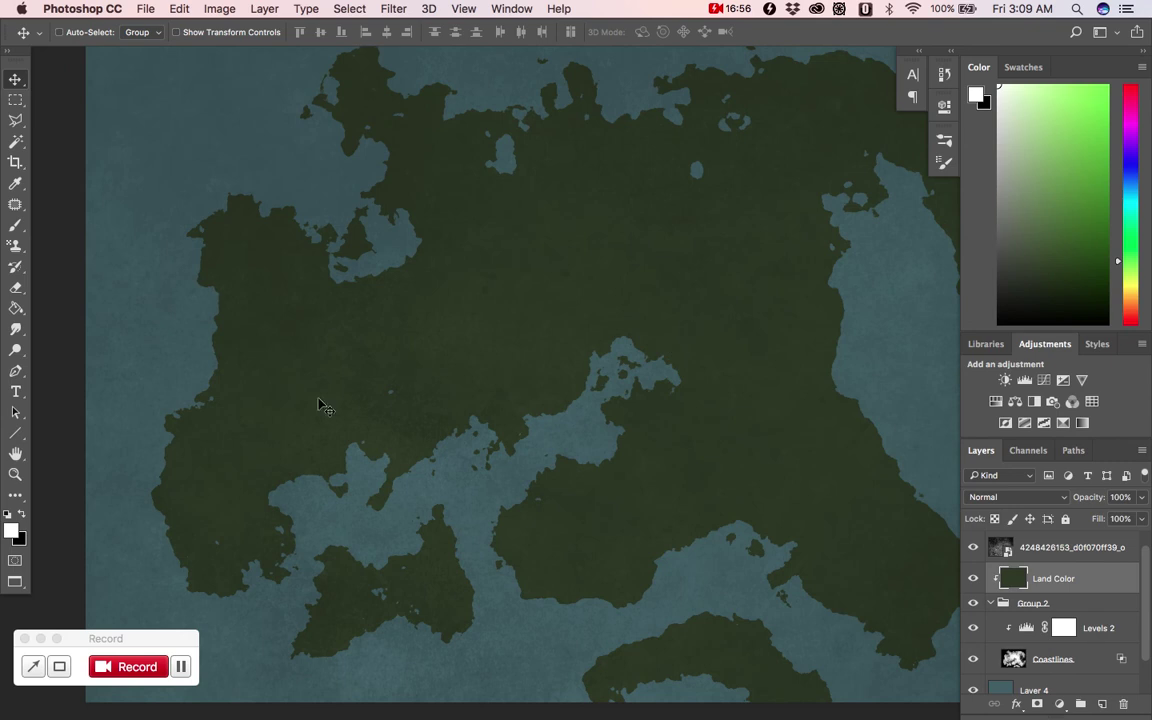
click(16, 226)
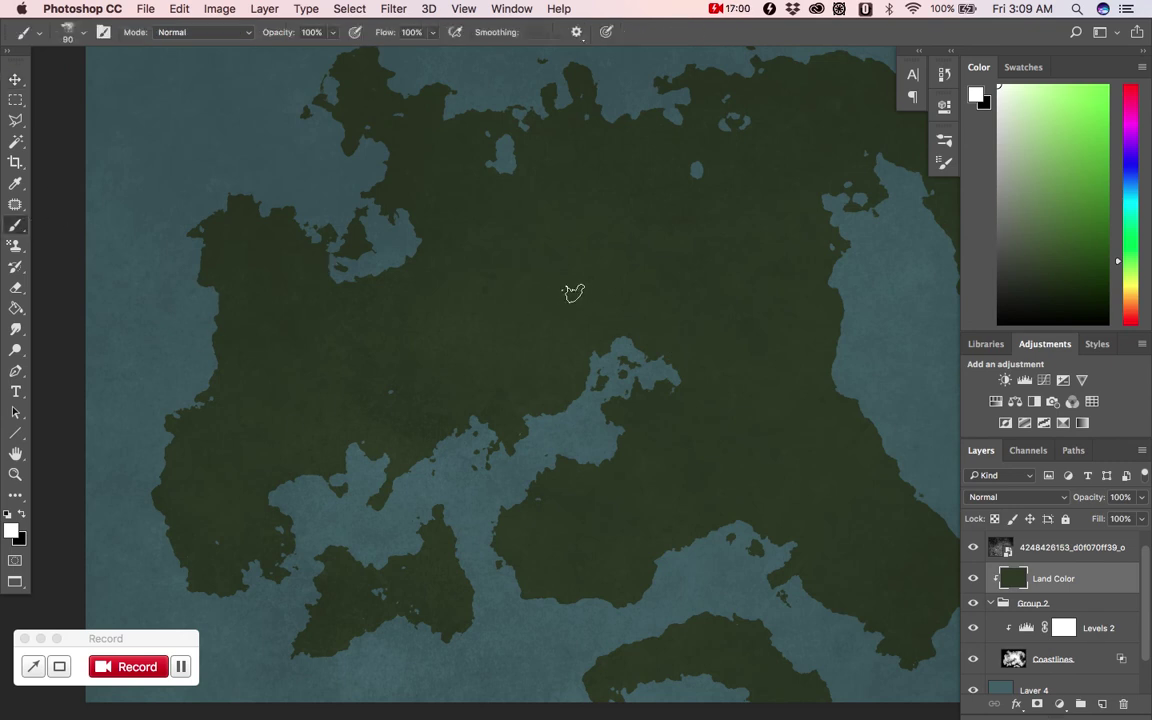
key(bracketright)
key(bracketright)
key(bracketright)
key(bracketright)
key(bracketright)
key(bracketright)
key(bracketright)
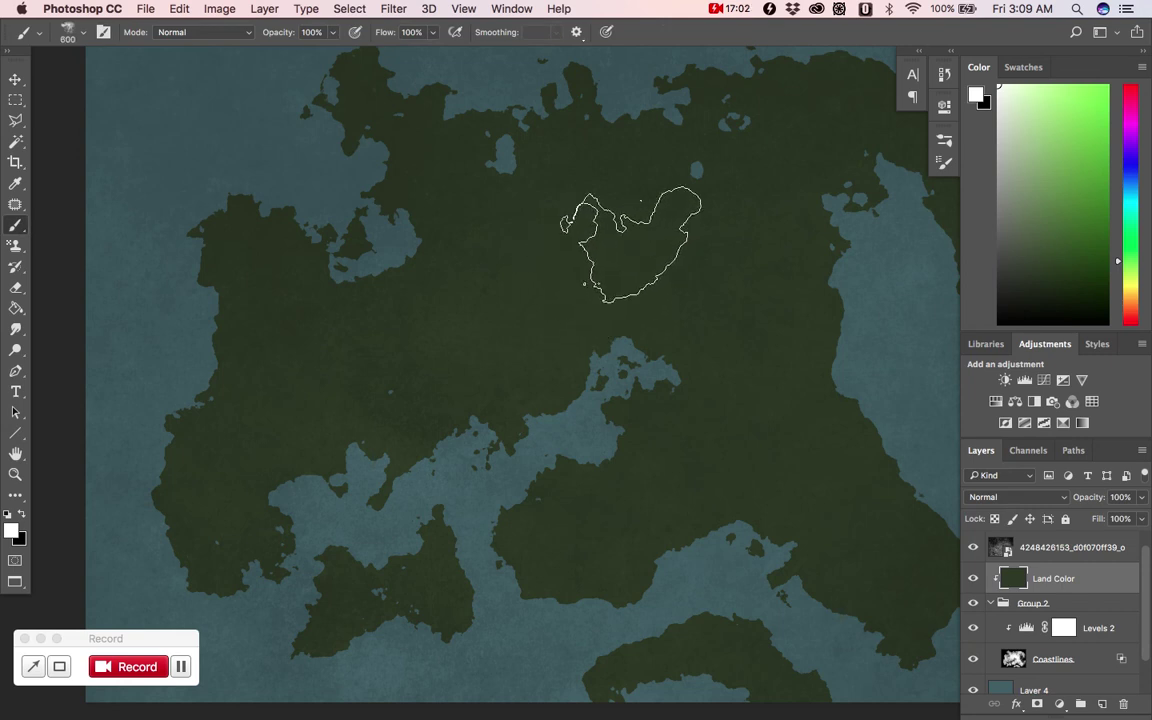
key(bracketright)
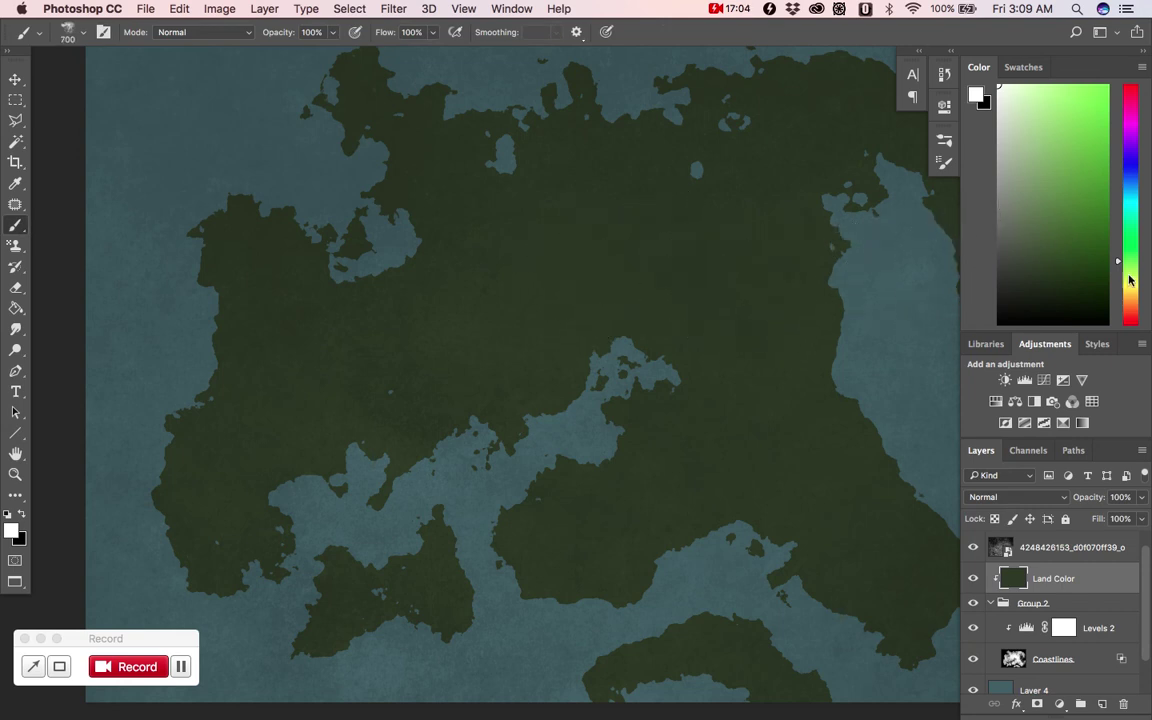
Step: Choose a muted olive as the foreground colour and a warm brown as the background colour
click(1131, 279)
drag(1066, 215, 1035, 217)
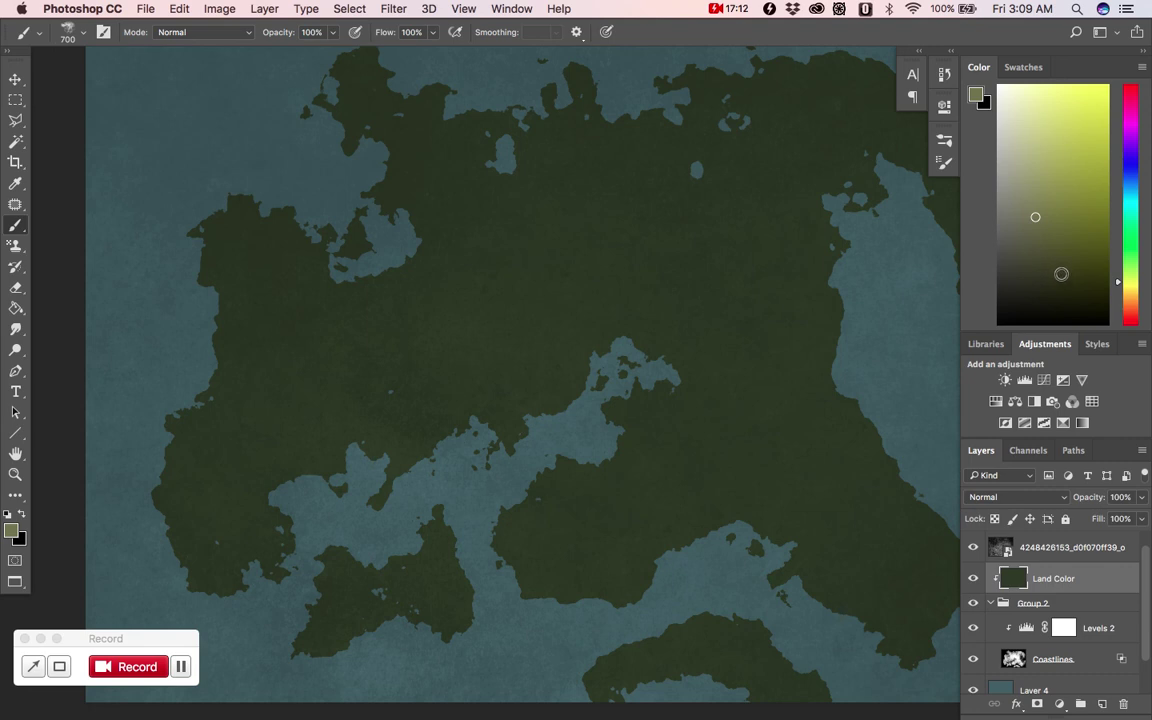
key(x)
drag(1138, 248, 1128, 297)
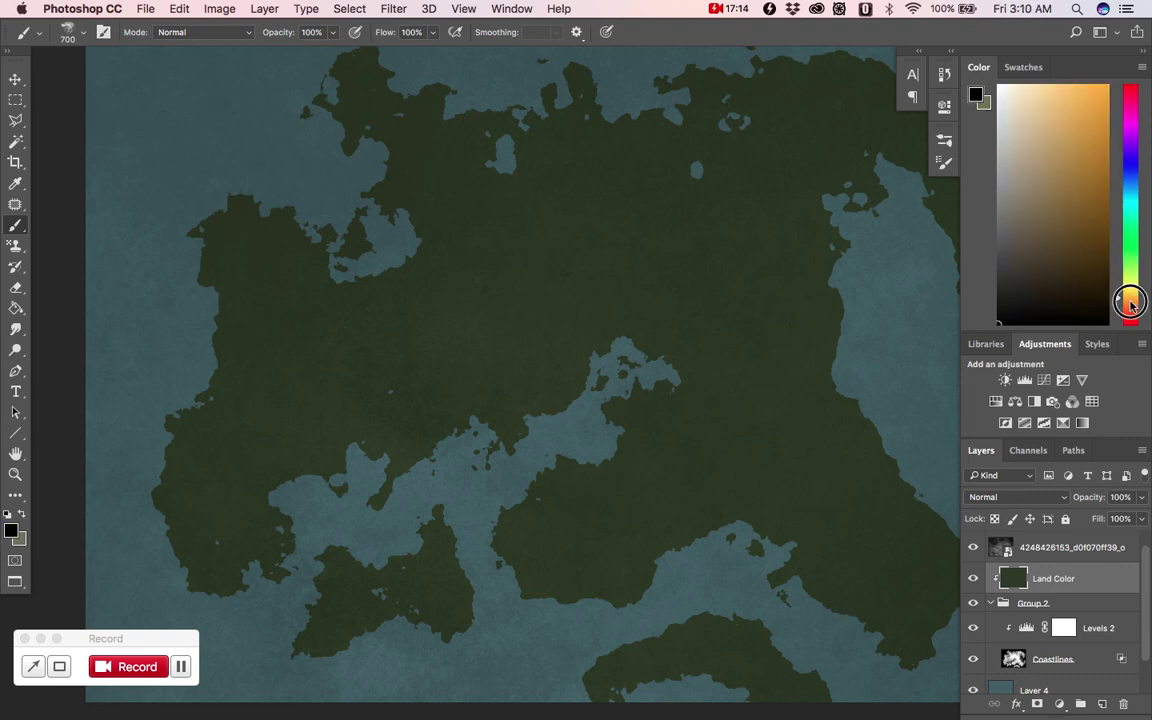
drag(1062, 229, 1076, 218)
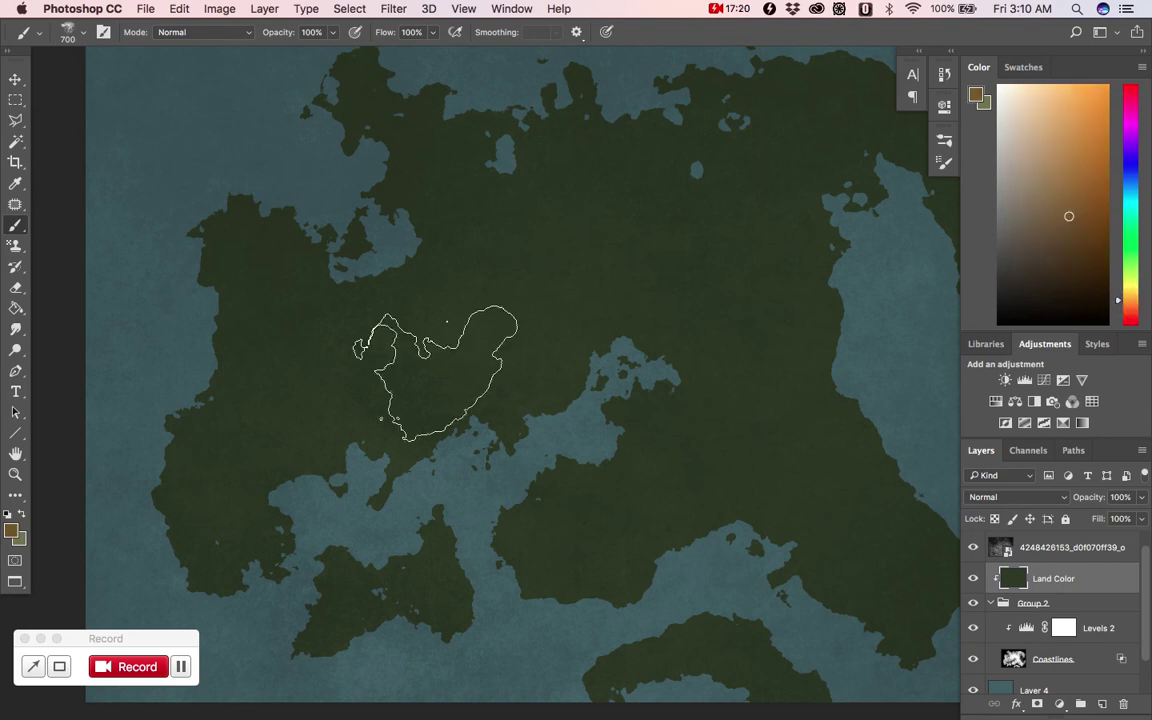
key(x)
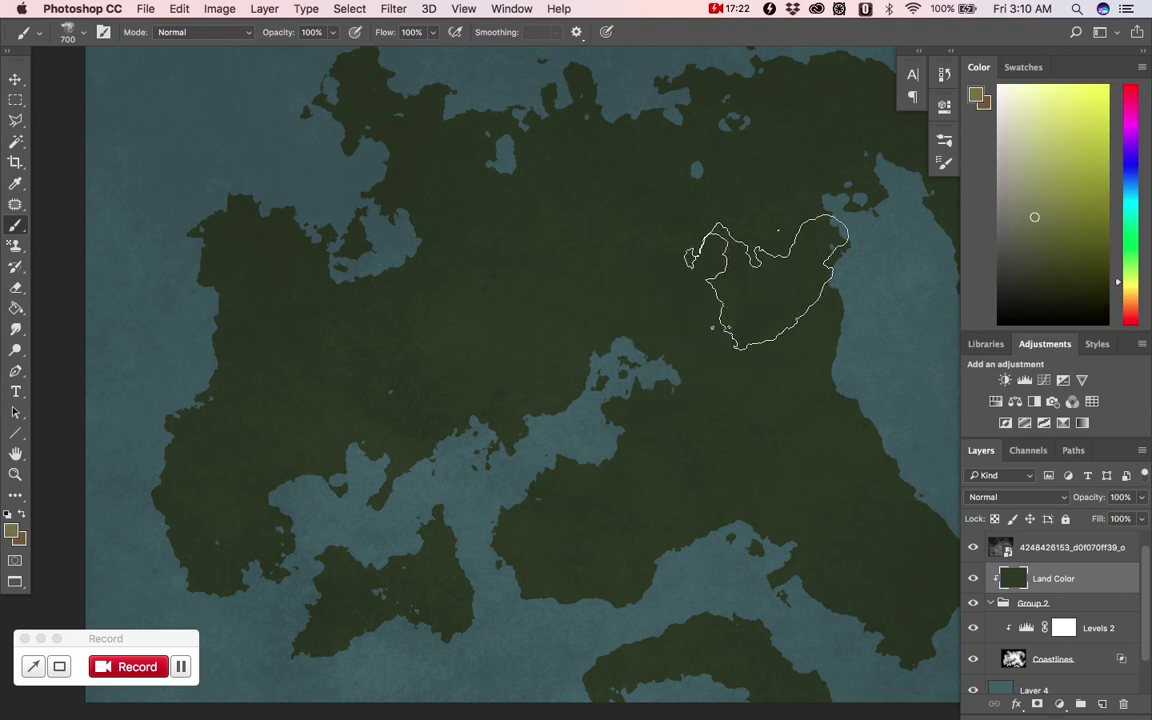
Step: Enable Color Dynamics for the brush and adjust its Foreground/Background Jitter
click(945, 164)
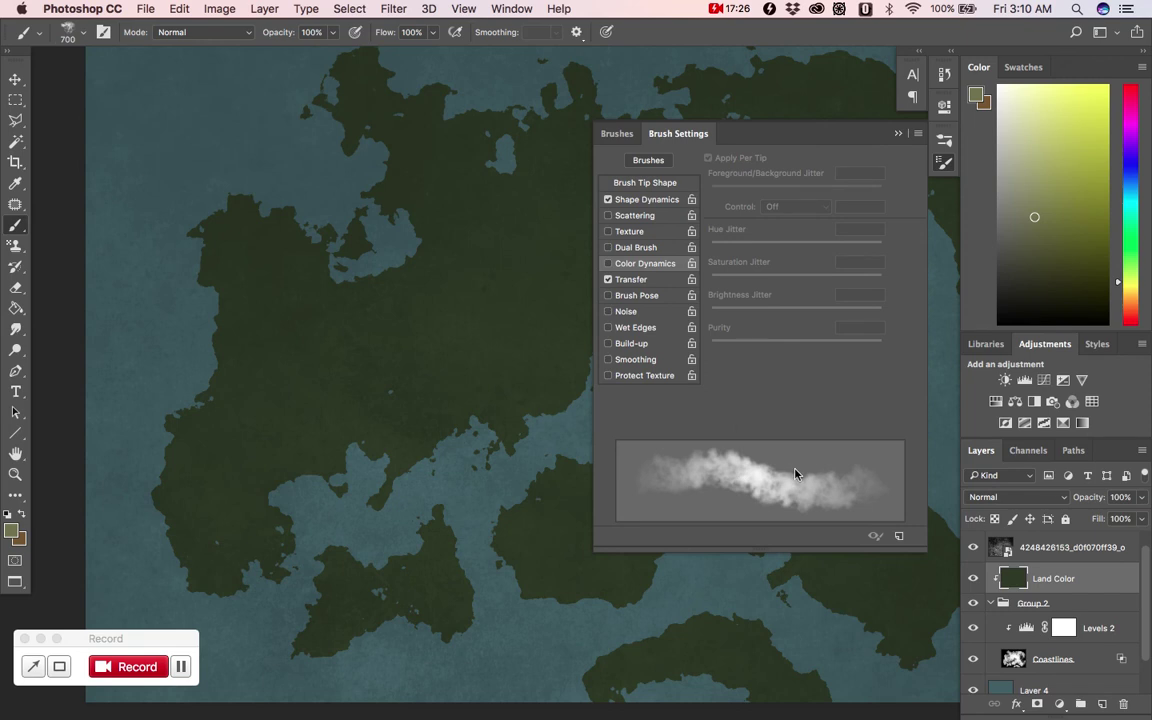
click(608, 263)
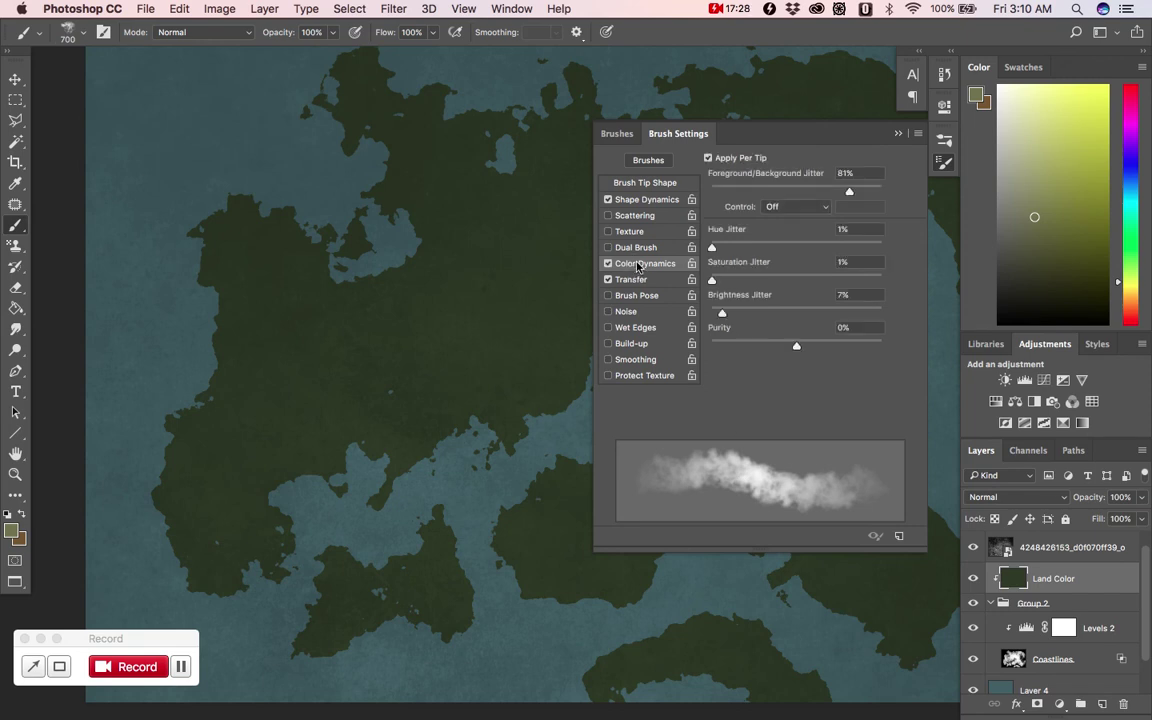
mouse_move(820, 190)
mouse_down()
mouse_move(730, 187)
mouse_move(828, 193)
mouse_up()
click(899, 134)
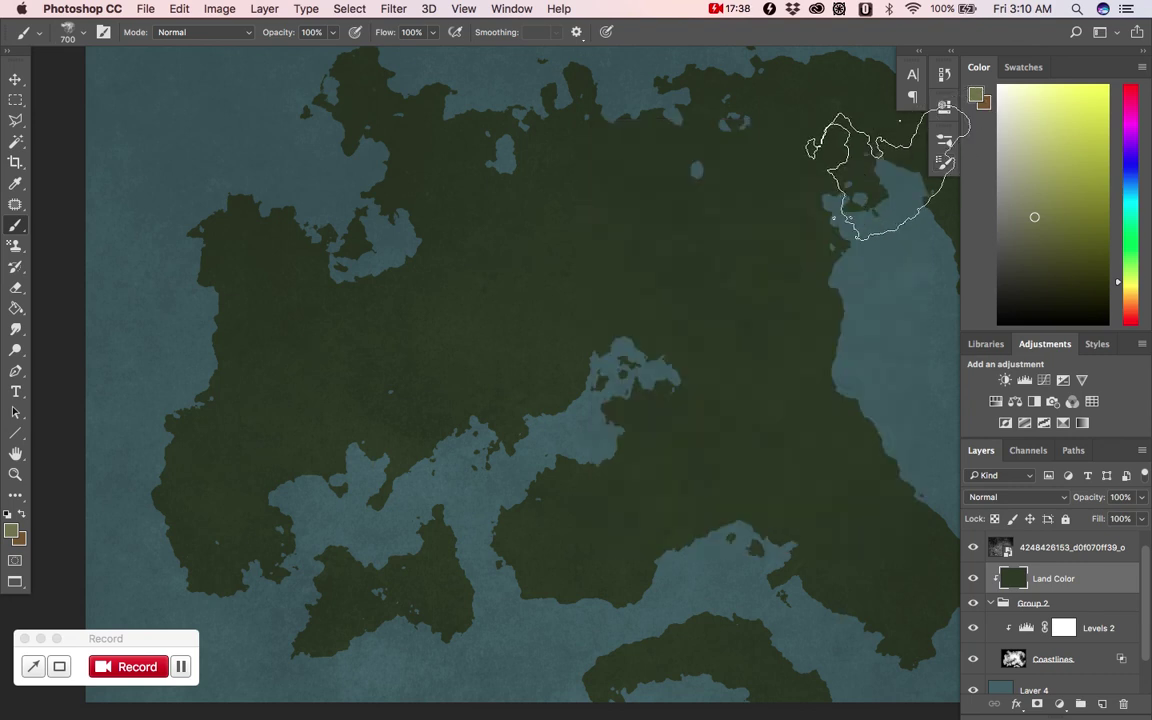
Step: Paint mottled olive-brown patches over the western and central mainland, reducing the brush to 300 px for the edges
mouse_move(556, 259)
mouse_down()
mouse_move(453, 370)
mouse_move(425, 345)
mouse_up()
mouse_move(347, 365)
mouse_down()
mouse_move(285, 324)
mouse_move(283, 297)
mouse_move(318, 320)
mouse_up()
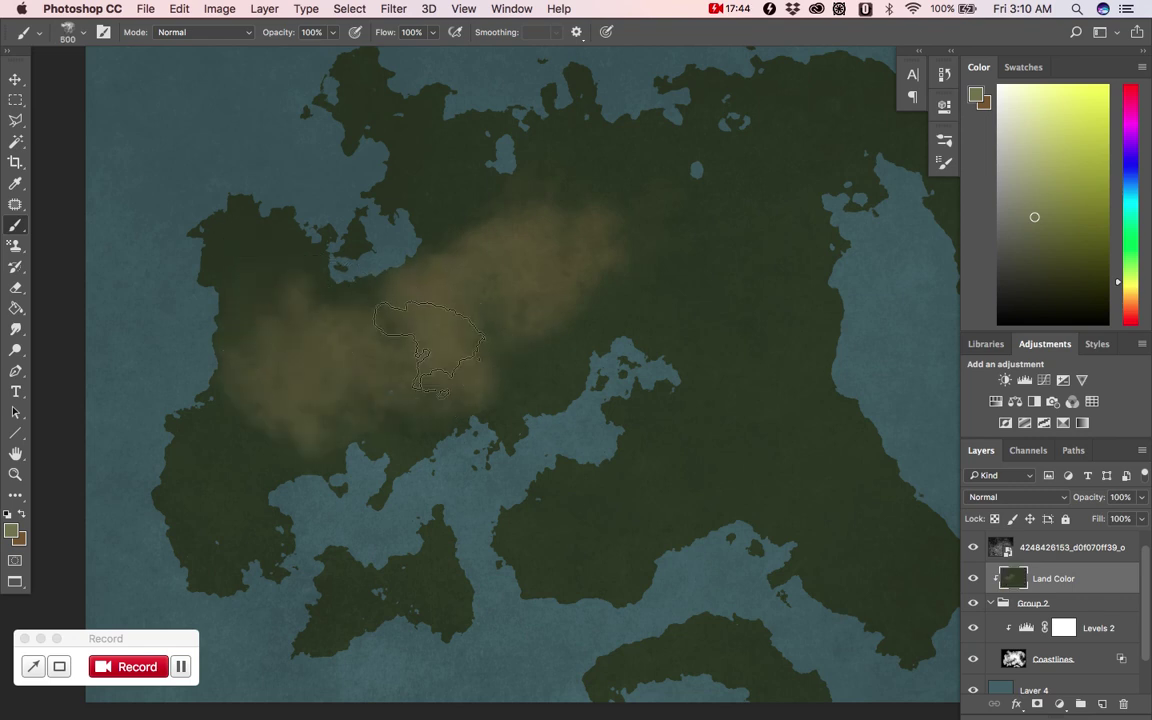
key(])
click(258, 270)
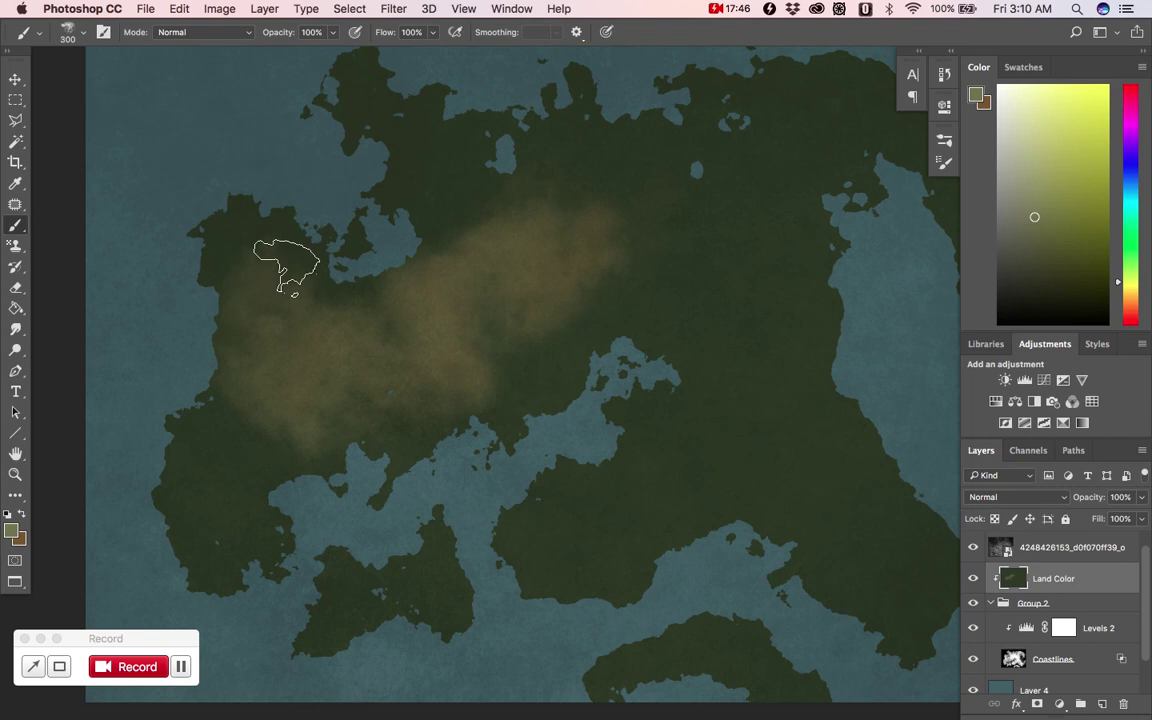
click(248, 432)
mouse_move(232, 460)
mouse_down()
mouse_move(224, 522)
mouse_move(226, 495)
mouse_move(283, 417)
mouse_up()
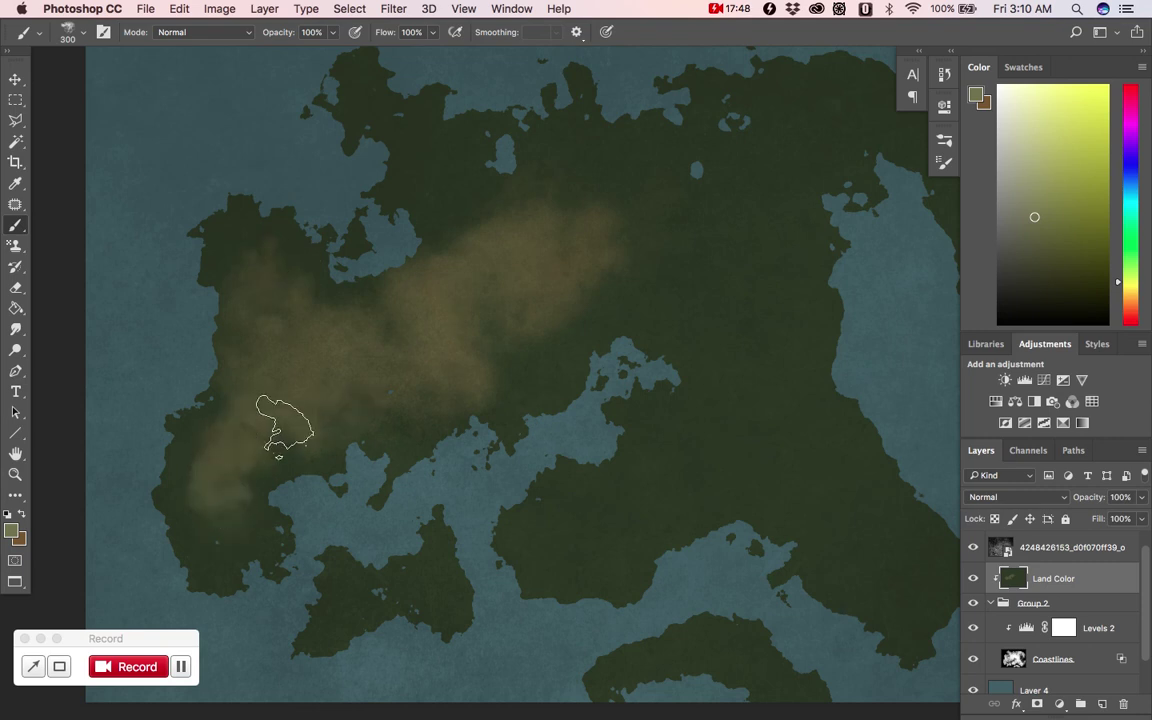
mouse_move(400, 422)
mouse_down()
mouse_move(570, 330)
mouse_move(610, 273)
mouse_move(587, 225)
mouse_move(508, 231)
mouse_move(450, 202)
mouse_move(437, 155)
mouse_move(443, 165)
mouse_move(580, 172)
mouse_move(524, 206)
mouse_move(491, 207)
mouse_move(466, 165)
mouse_move(416, 280)
mouse_move(527, 341)
mouse_move(535, 415)
mouse_up()
Step: Enlarge the brush to at least 1000 px and spread soft olive-brown colour over the southwestern land and the northern mainland
key(bracketright)
key(bracketright)
key(bracketright)
key(bracketright)
key(bracketright)
key(bracketright)
key(bracketright)
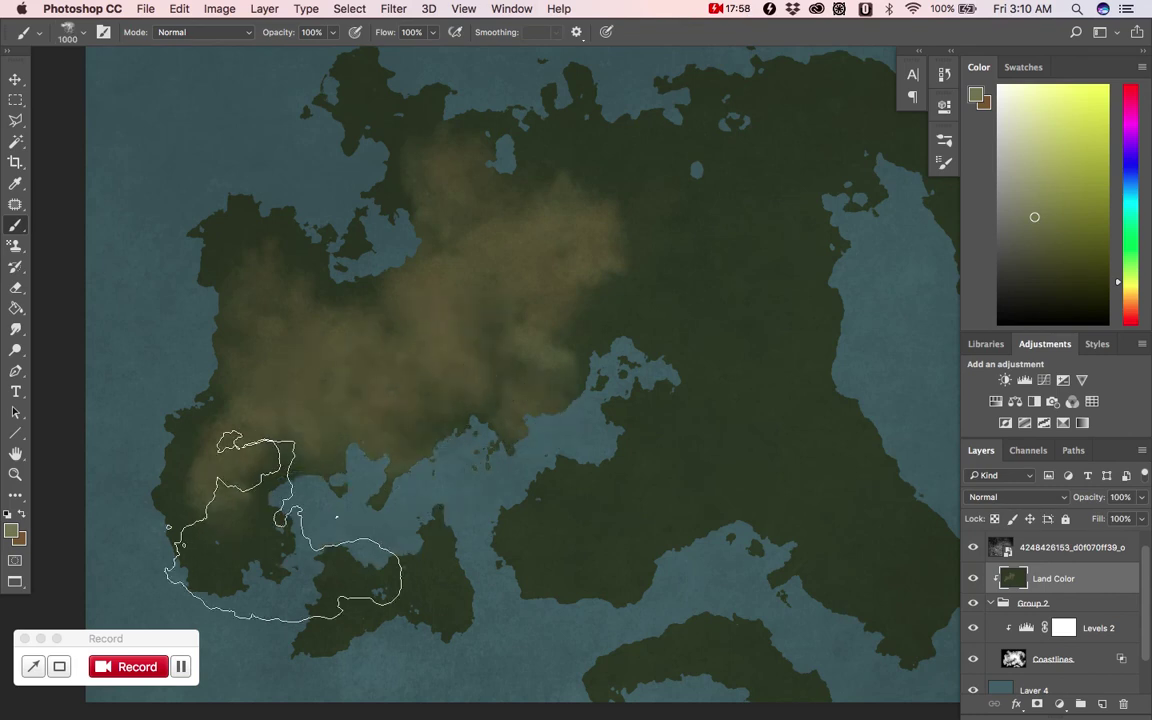
click(285, 525)
mouse_move(536, 332)
mouse_down()
mouse_move(558, 190)
mouse_move(593, 78)
mouse_move(620, 90)
mouse_move(598, 97)
mouse_move(635, 100)
mouse_move(717, 140)
mouse_move(768, 195)
mouse_move(770, 220)
mouse_up()
Step: Reduce the brush to 250 px and extend the olive-brown patches east of the mainland's centre, north of the inlet
key(bracketleft)
key(bracketleft)
key(bracketleft)
key(bracketleft)
key(bracketleft)
key(bracketleft)
key(bracketleft)
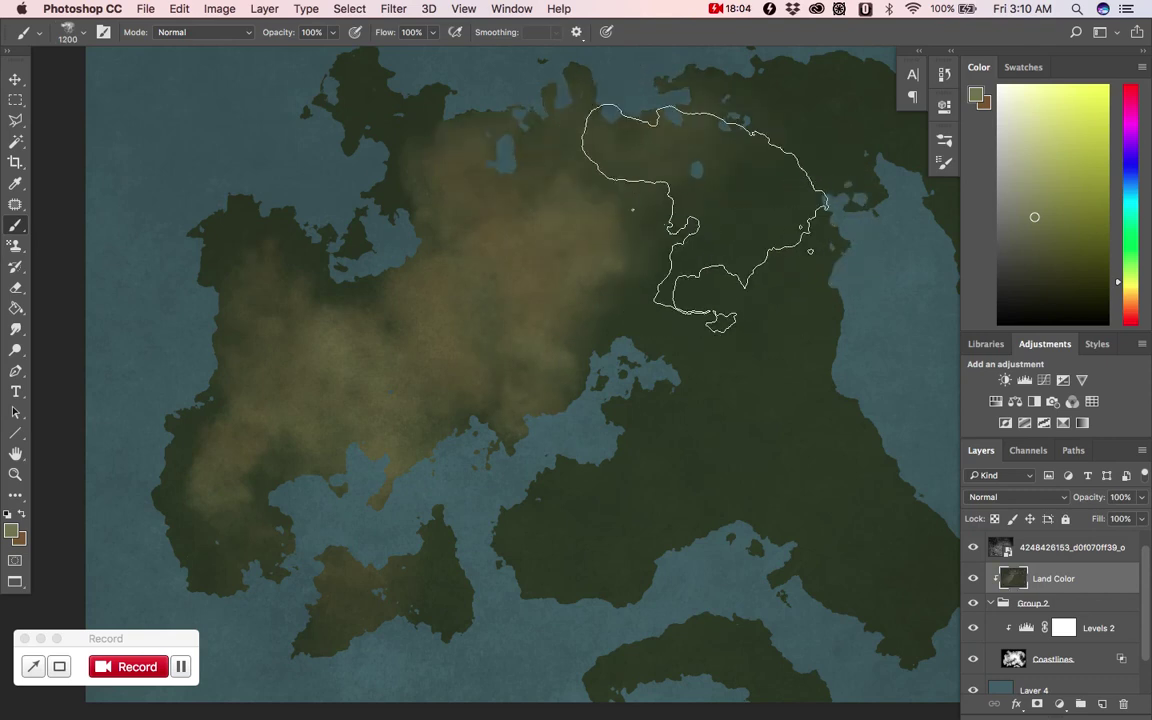
mouse_move(653, 238)
mouse_down()
mouse_move(697, 267)
mouse_move(643, 296)
mouse_up()
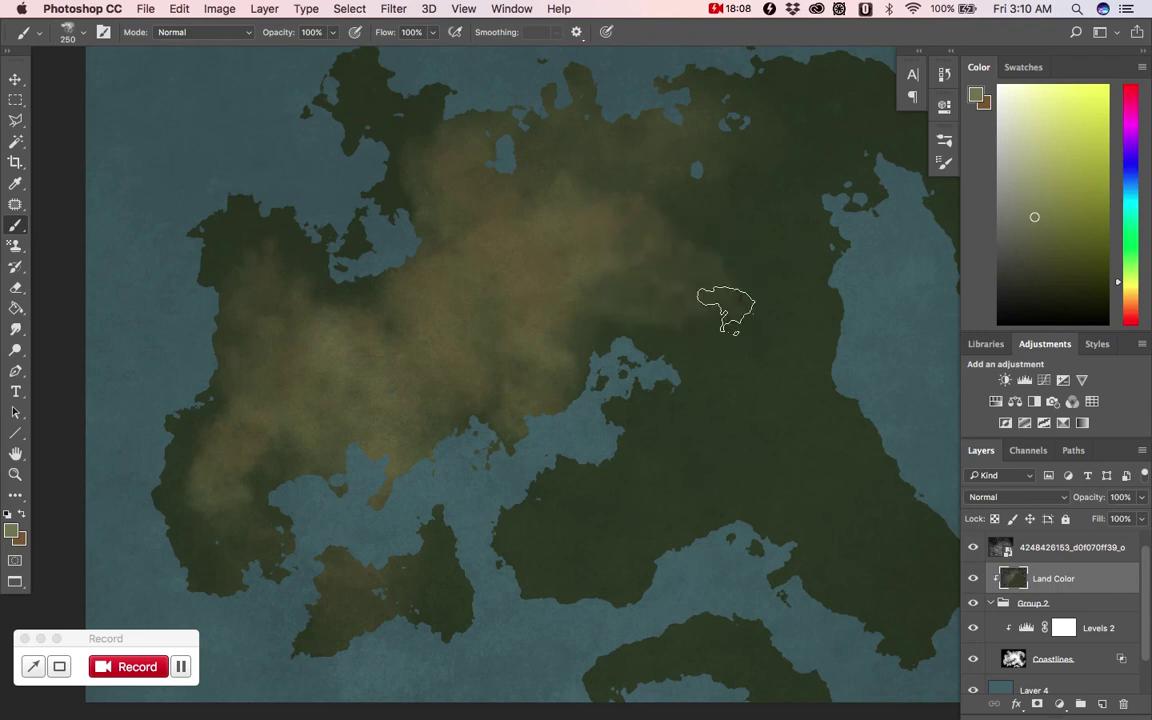
click(656, 196)
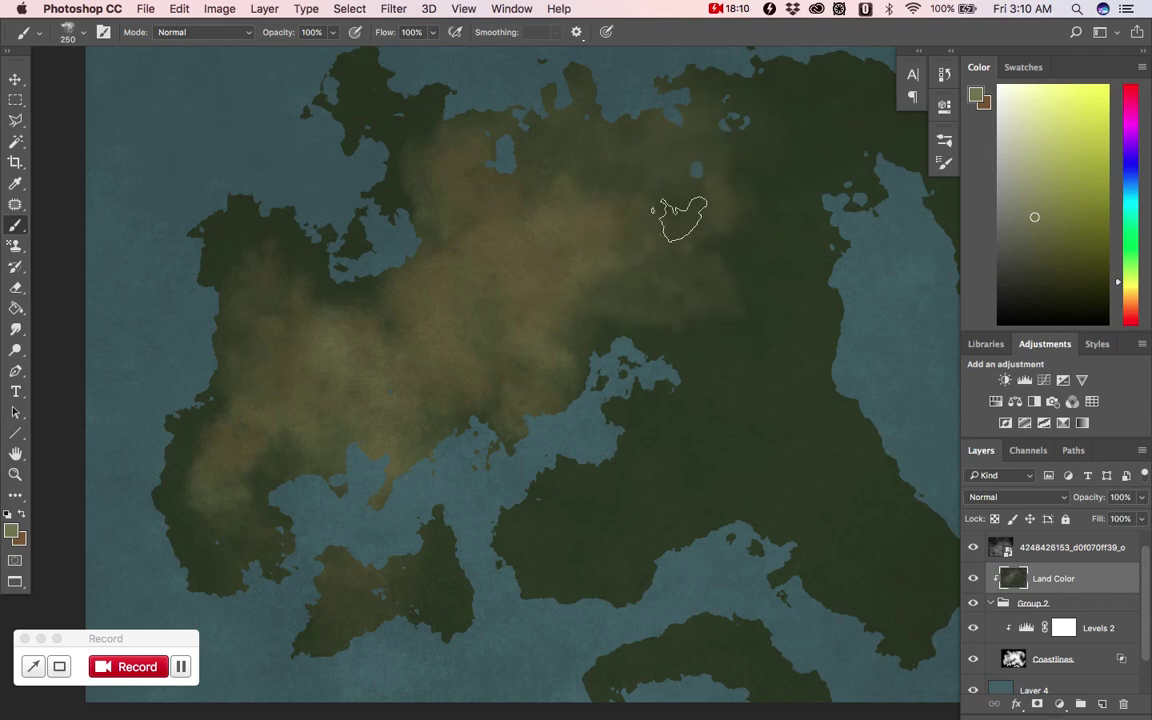
Step: Lower the brush flow to 33% and paint faint olive-brown colour down the eastern mainland, enlarging the brush to 600 px
key(bracketright)
drag(437, 33, 386, 51)
click(709, 334)
key(bracketright)
key(bracketright)
key(bracketright)
key(bracketright)
key(bracketright)
key(bracketright)
key(bracketright)
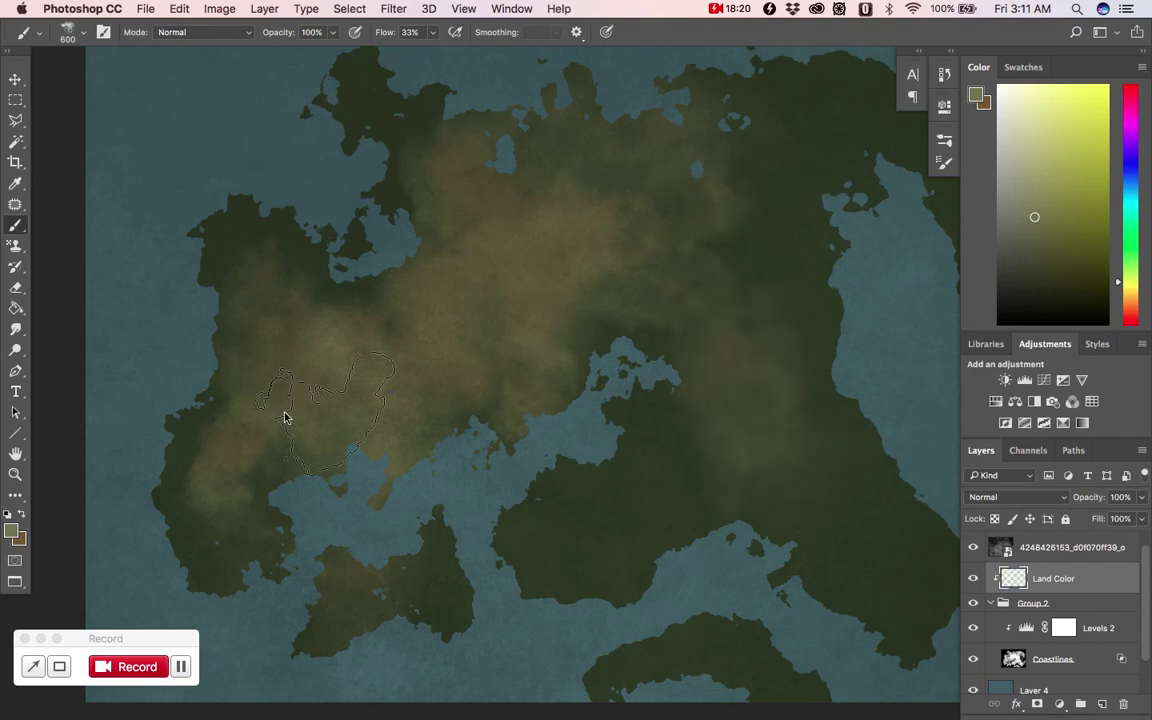
Step: Reduce the brush to 200 px and tint the mainland's western coast from the southwestern peninsula up to the northwestern headland
key([)
key([)
mouse_move(199, 437)
mouse_down()
mouse_move(178, 471)
mouse_move(209, 422)
mouse_move(176, 480)
mouse_move(190, 552)
mouse_up()
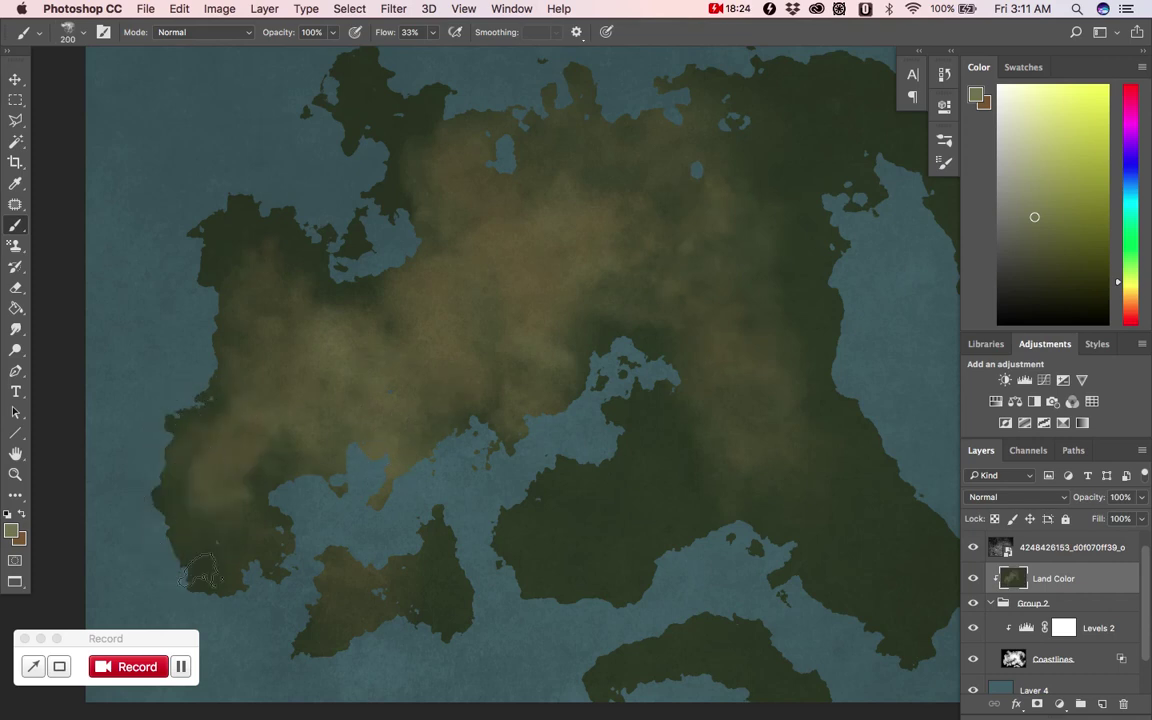
mouse_move(187, 482)
mouse_down()
mouse_move(216, 417)
mouse_move(280, 471)
mouse_move(271, 357)
mouse_move(217, 257)
mouse_up()
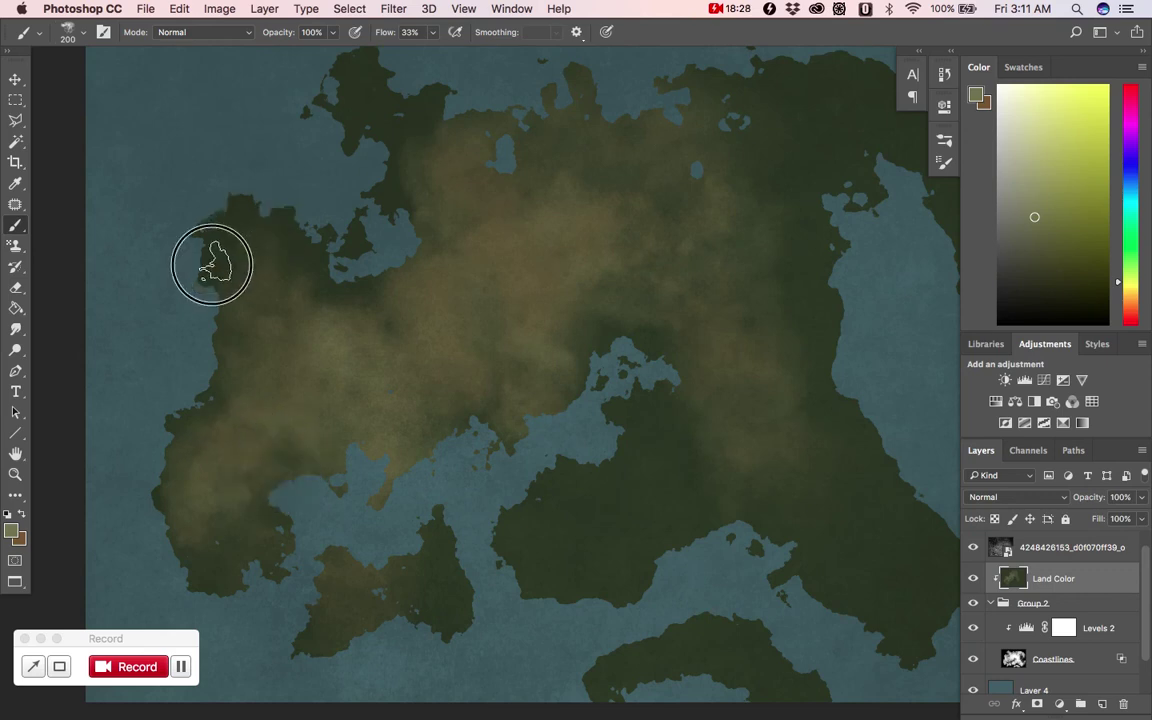
Step: Enlarge the brush to 600 px and carry the faint olive tint into the southeastern mainland
key(bracketright)
key(bracketright)
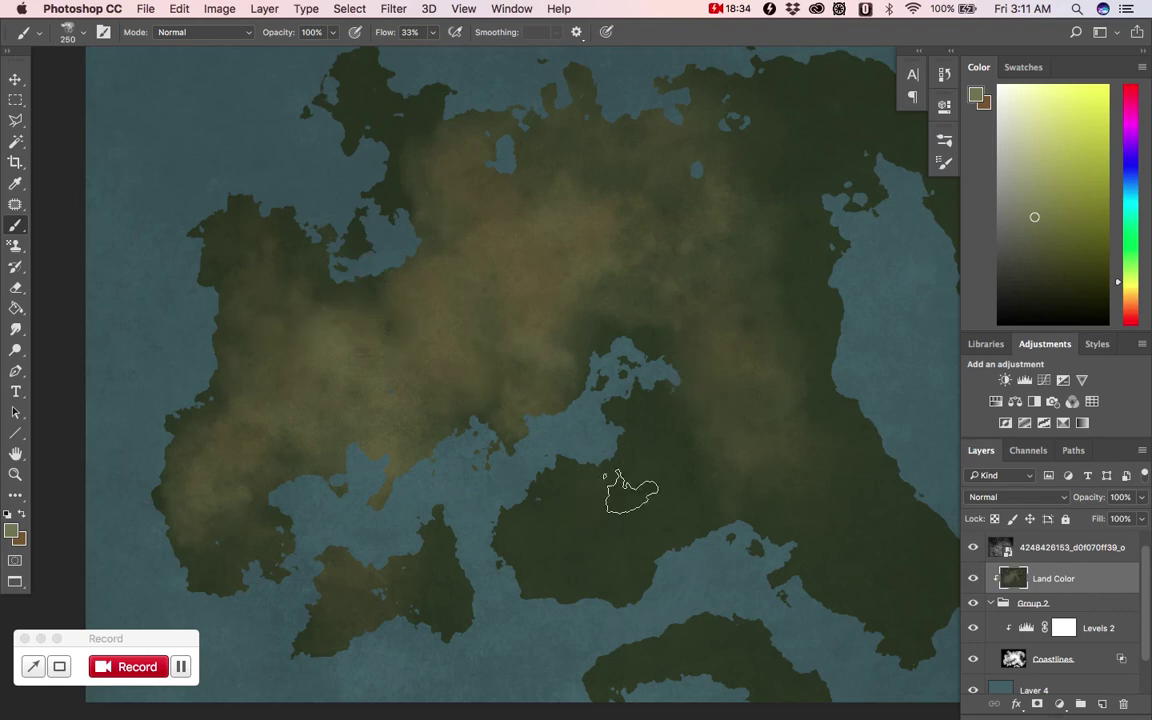
key(bracketright)
key(bracketright)
key(bracketright)
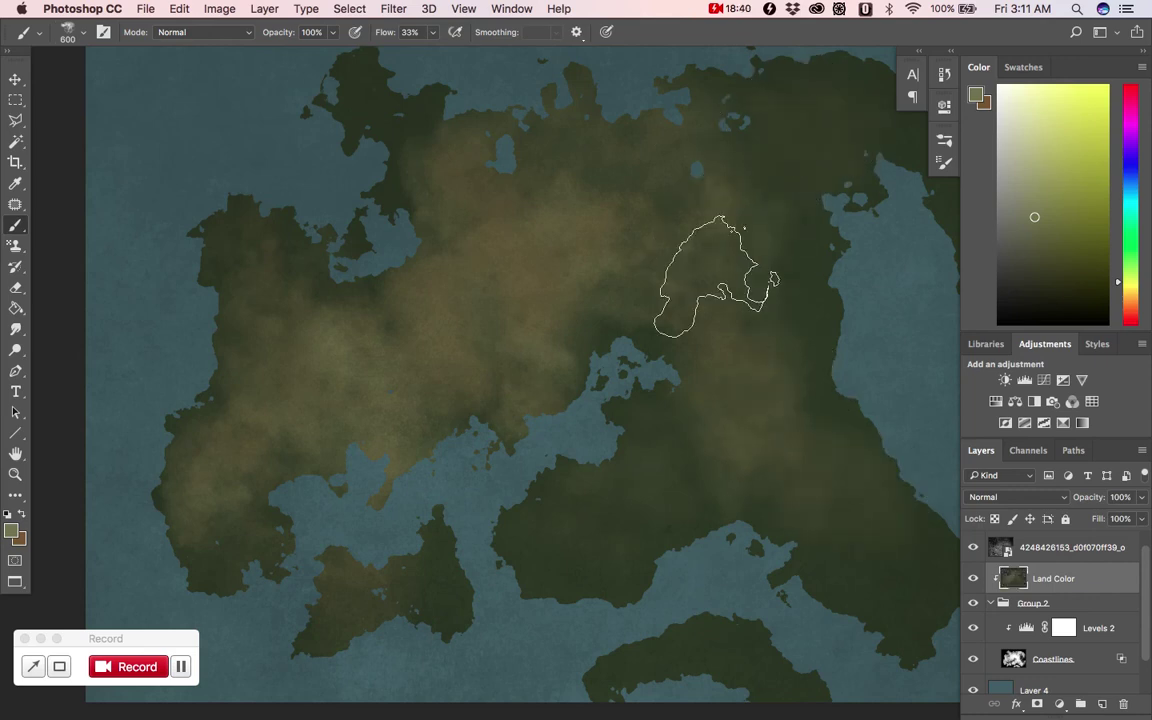
Step: Sample the dark green of the land south of the central inlet as the foreground colour
mouse_move(597, 465)
mouse_down()
mouse_move(525, 337)
mouse_move(539, 383)
mouse_up()
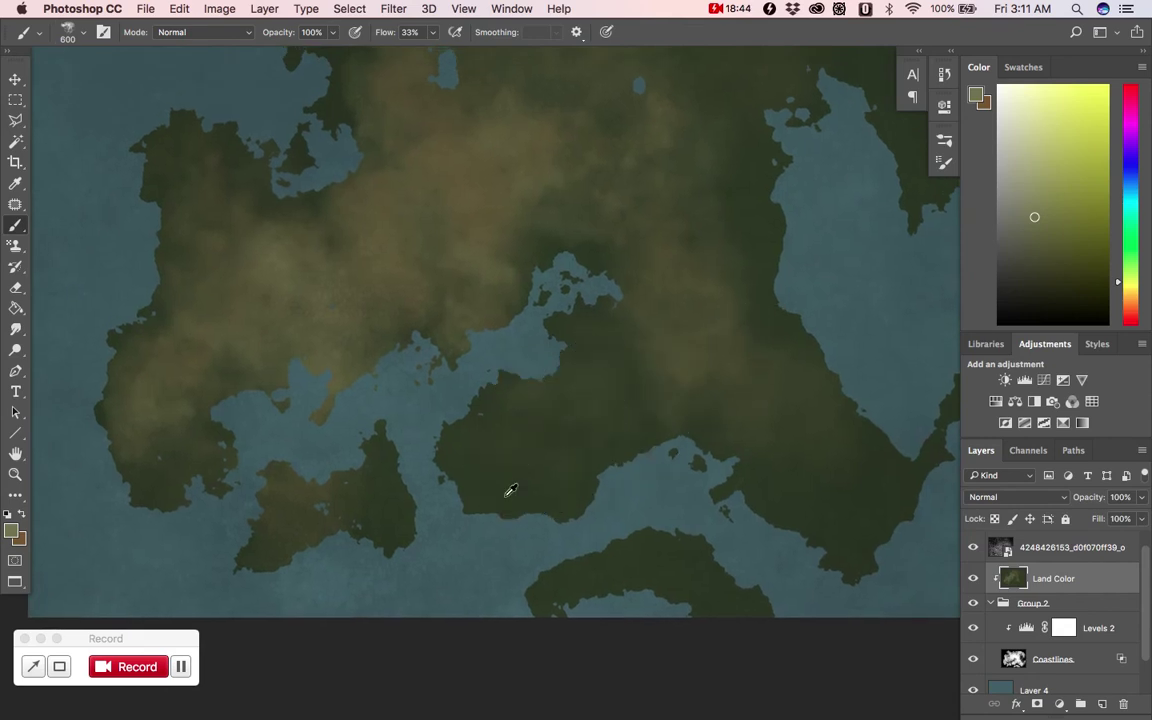
alt+click(497, 490)
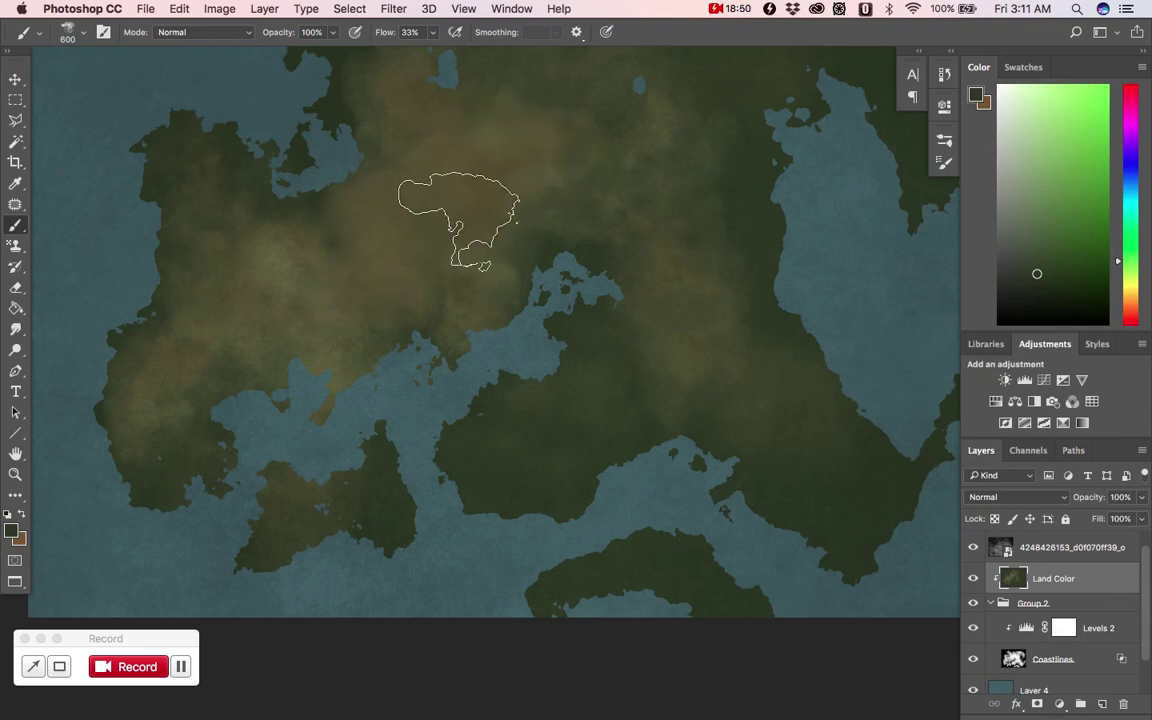
Step: Raise the brush flow to 100% and paint dark green over the brown patches in the mainland's north and around the northern lake
drag(432, 32, 490, 60)
click(494, 204)
drag(476, 204, 390, 278)
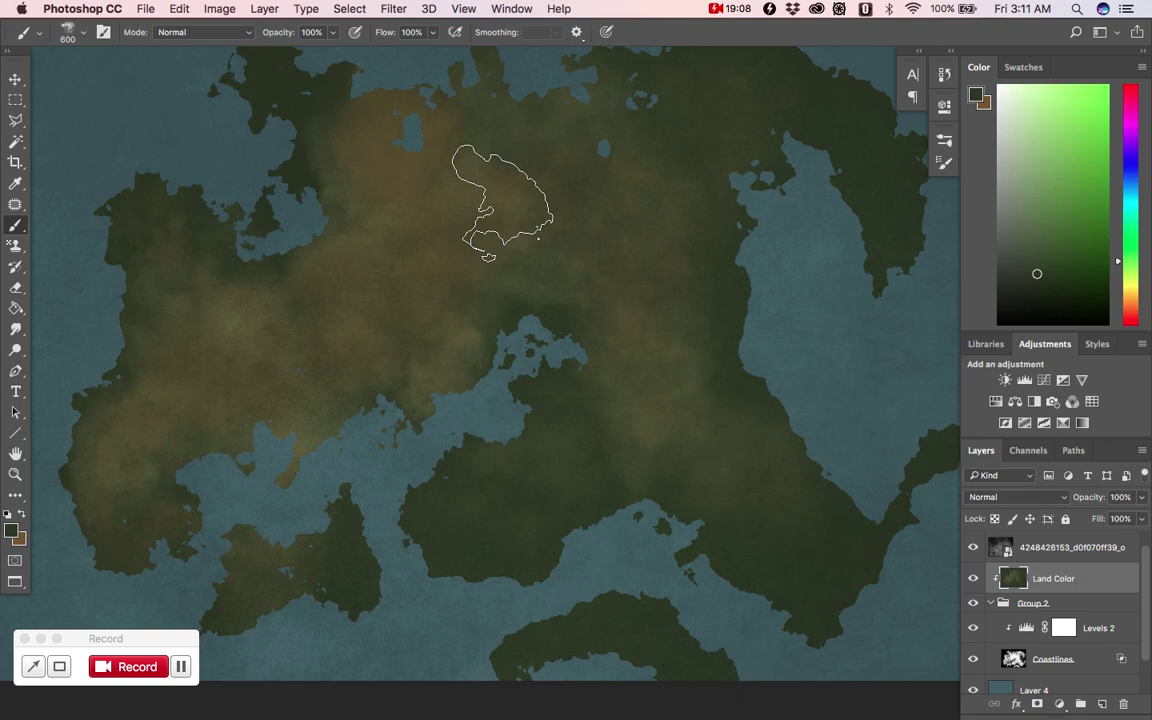
alt+click(561, 176)
drag(1126, 242, 1126, 263)
drag(1058, 243, 1037, 274)
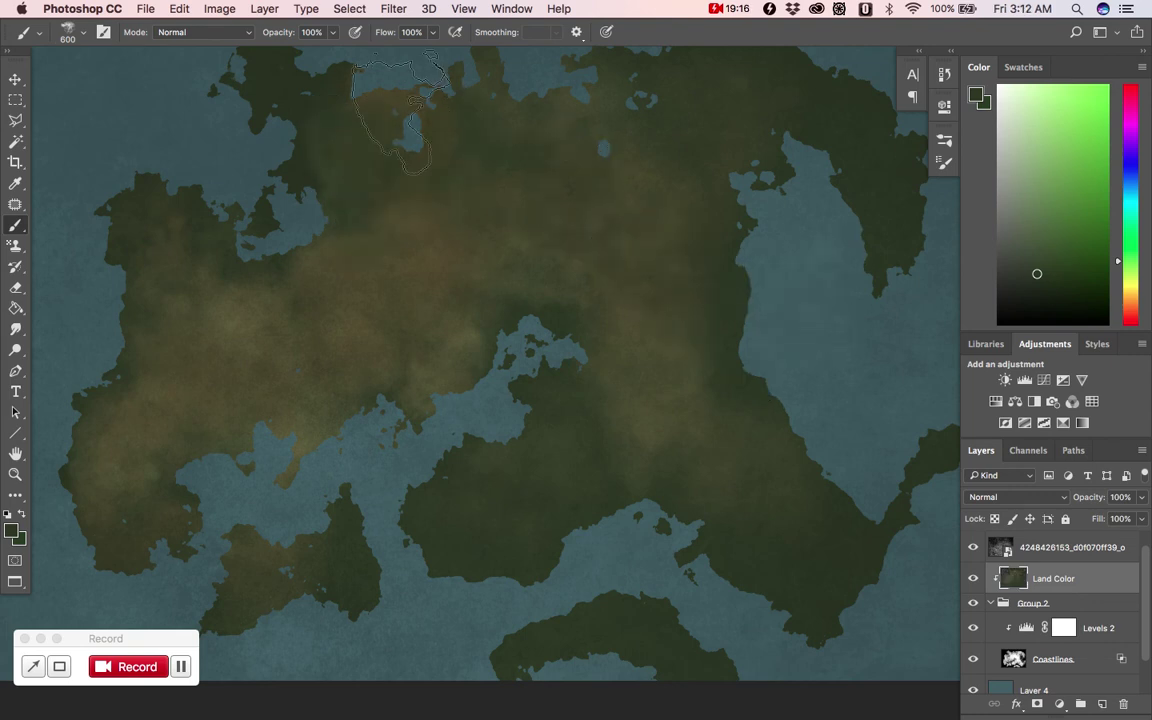
Step: Select Layer 4 beneath the coastlines and mix a muted blue painting colour for the ocean
mouse_move(568, 416)
mouse_down()
mouse_move(609, 363)
mouse_move(653, 440)
mouse_up()
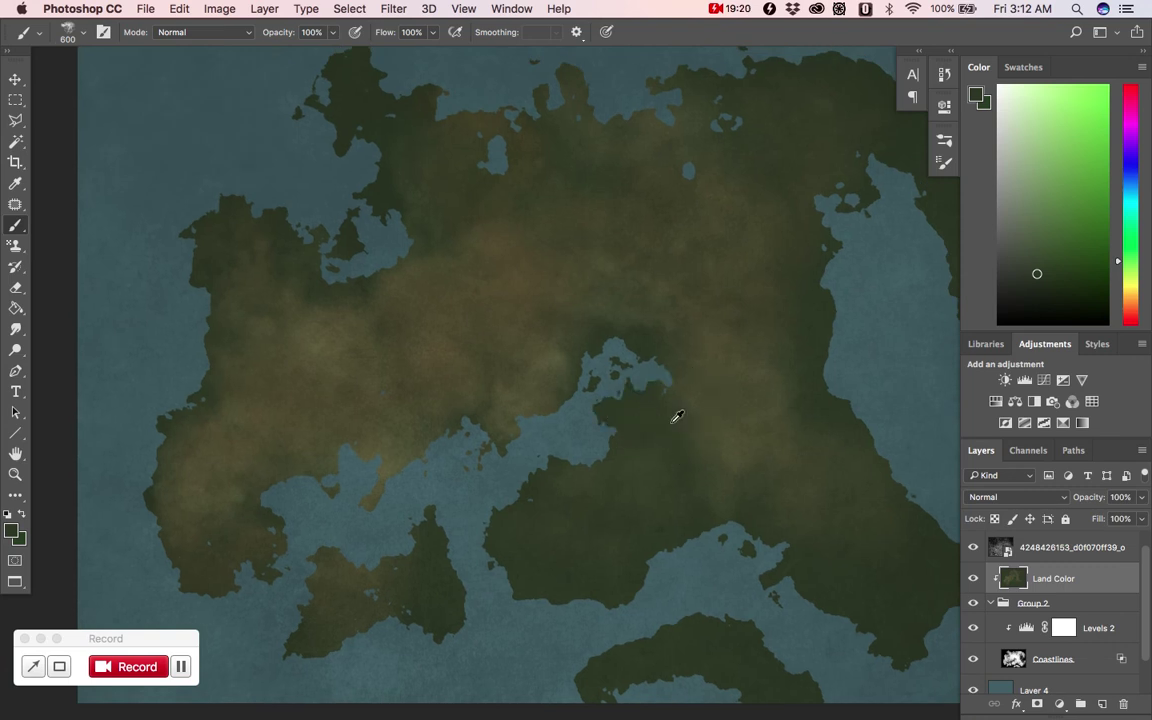
scroll(662, 420, down, 2)
scroll(672, 414, up, 2)
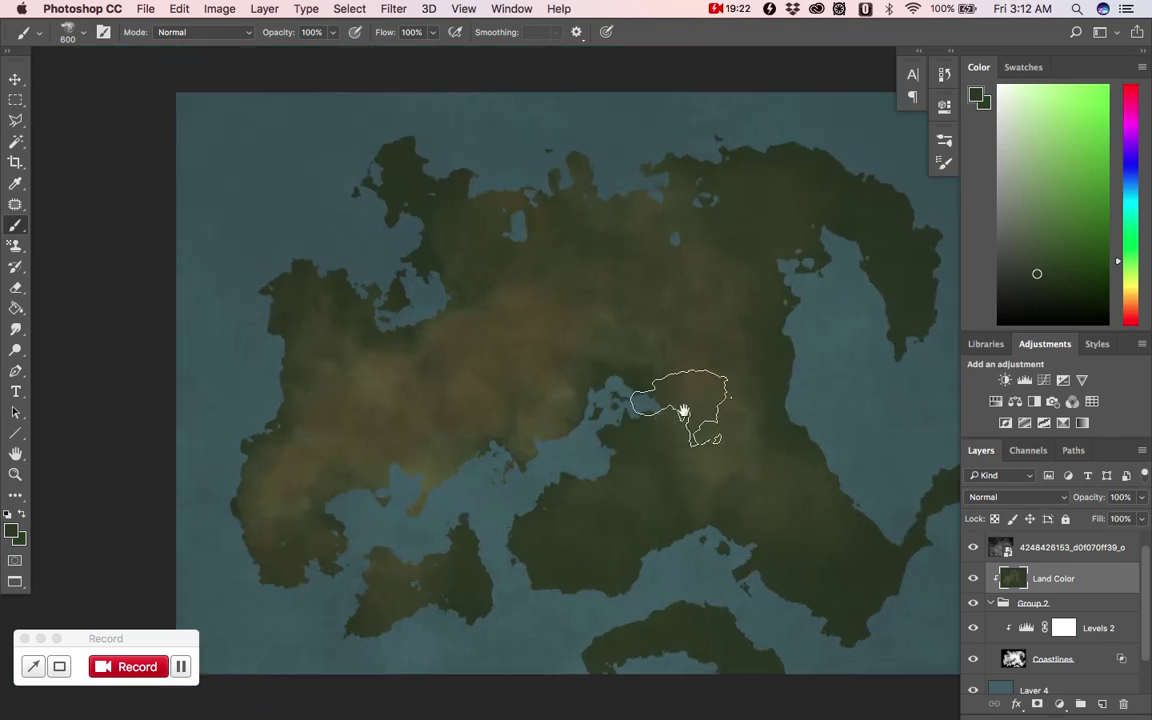
scroll(600, 370, up, 2)
drag(1142, 595, 1142, 629)
click(1086, 650)
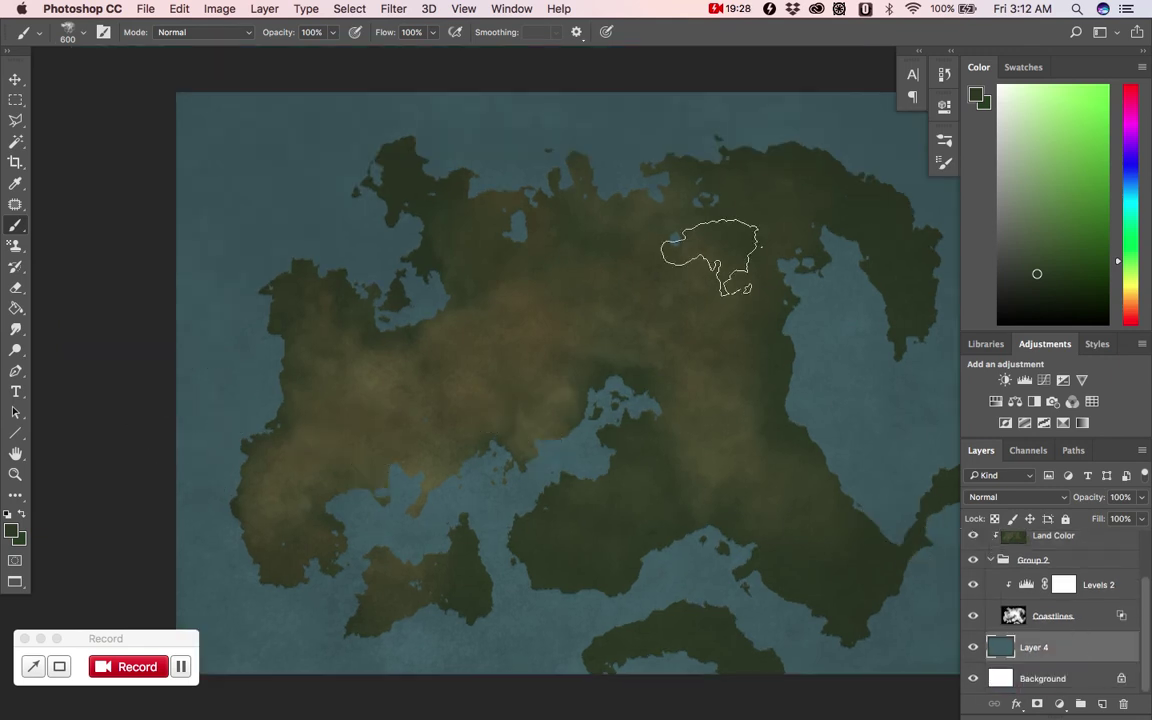
drag(1131, 206, 1131, 177)
click(1059, 217)
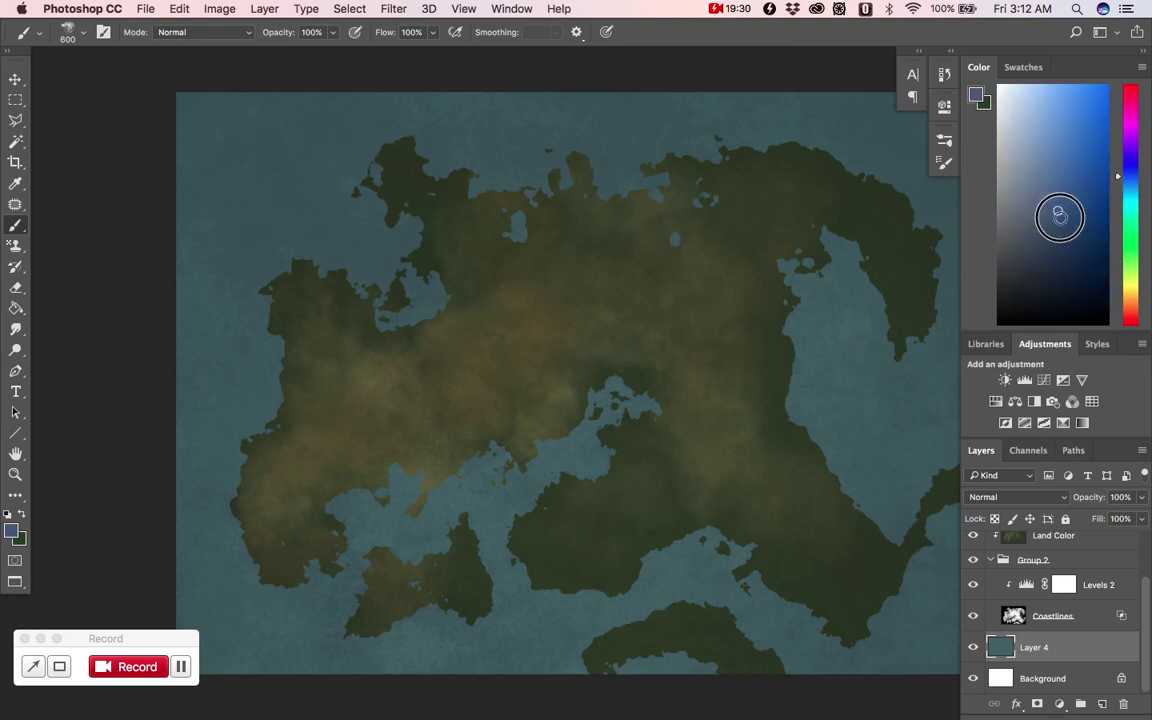
click(1042, 219)
drag(1133, 181, 1131, 186)
drag(1032, 220, 1049, 232)
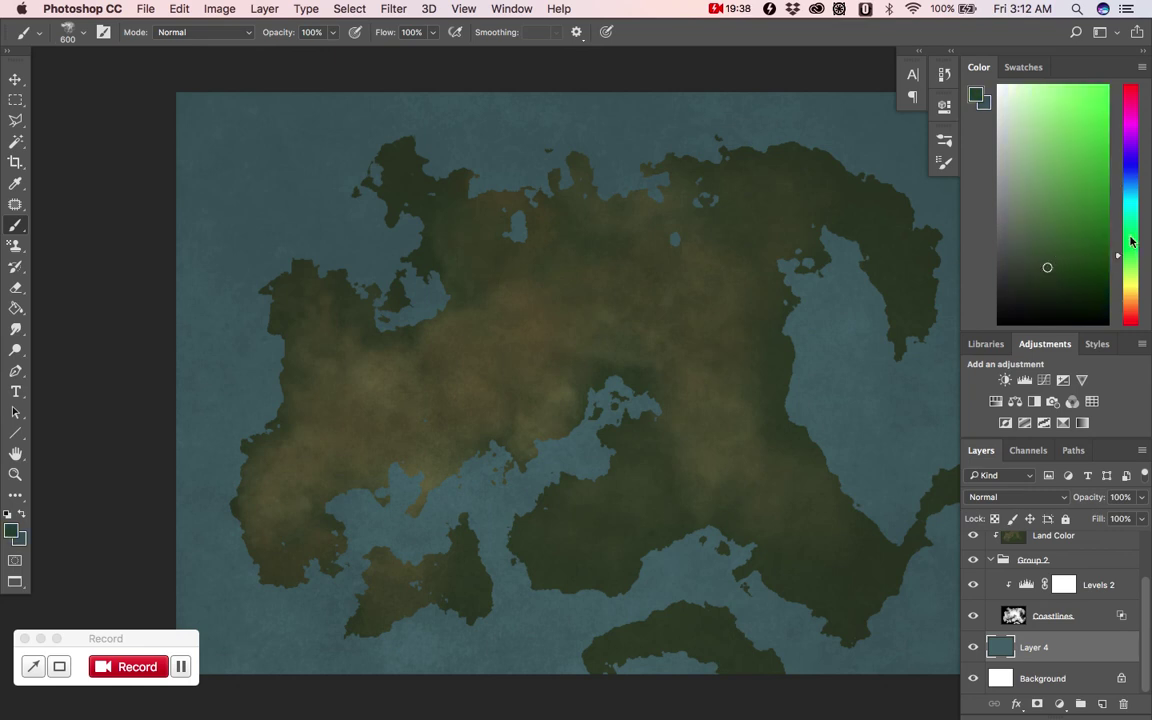
Step: Mix a dark muted teal as the foreground colour, keeping the muted blue as the background colour
click(1126, 195)
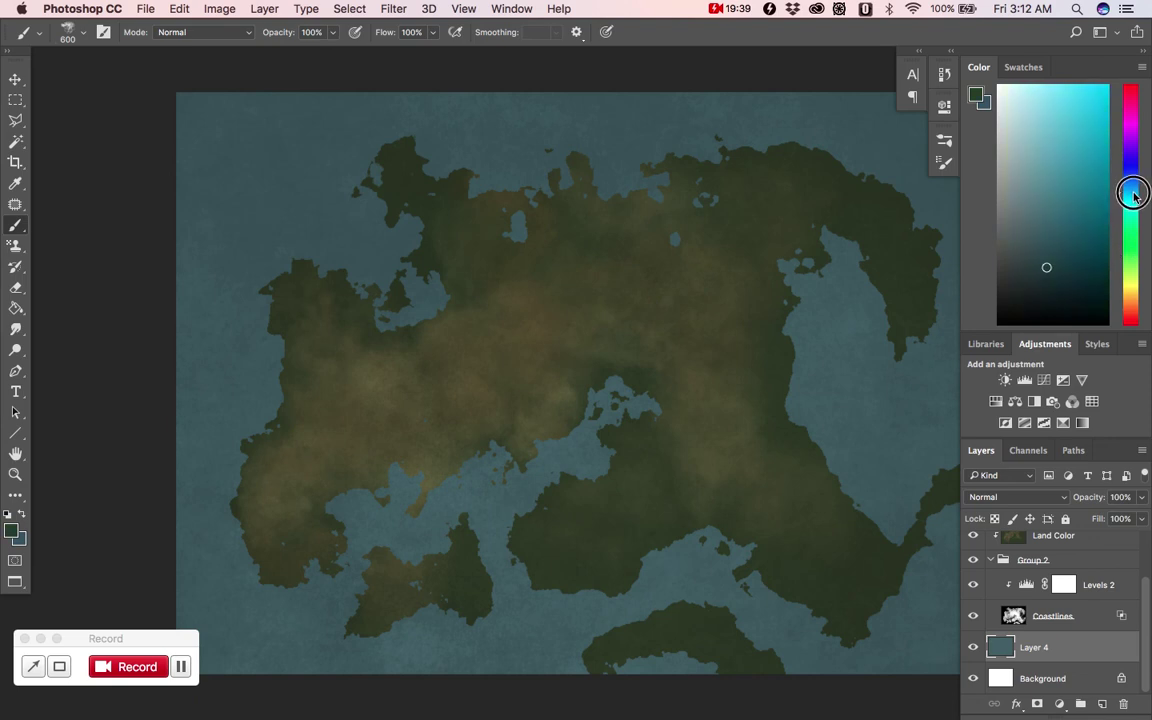
click(1051, 184)
drag(1051, 184, 1070, 221)
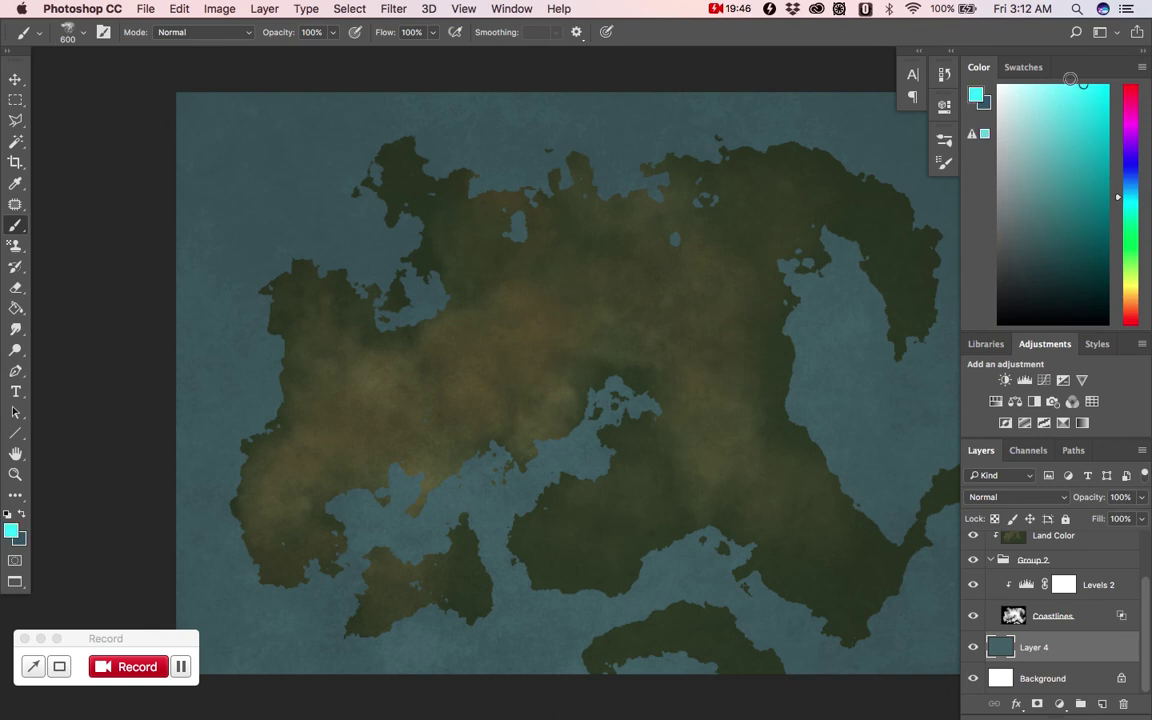
drag(1060, 220, 1065, 229)
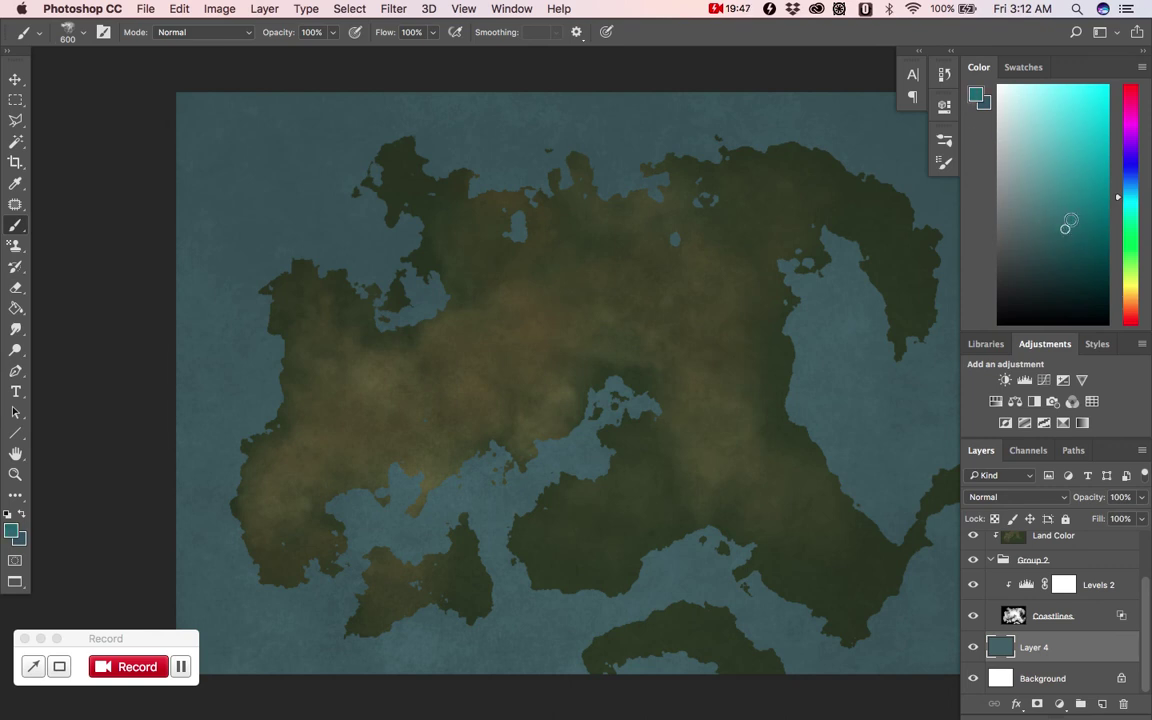
key(x)
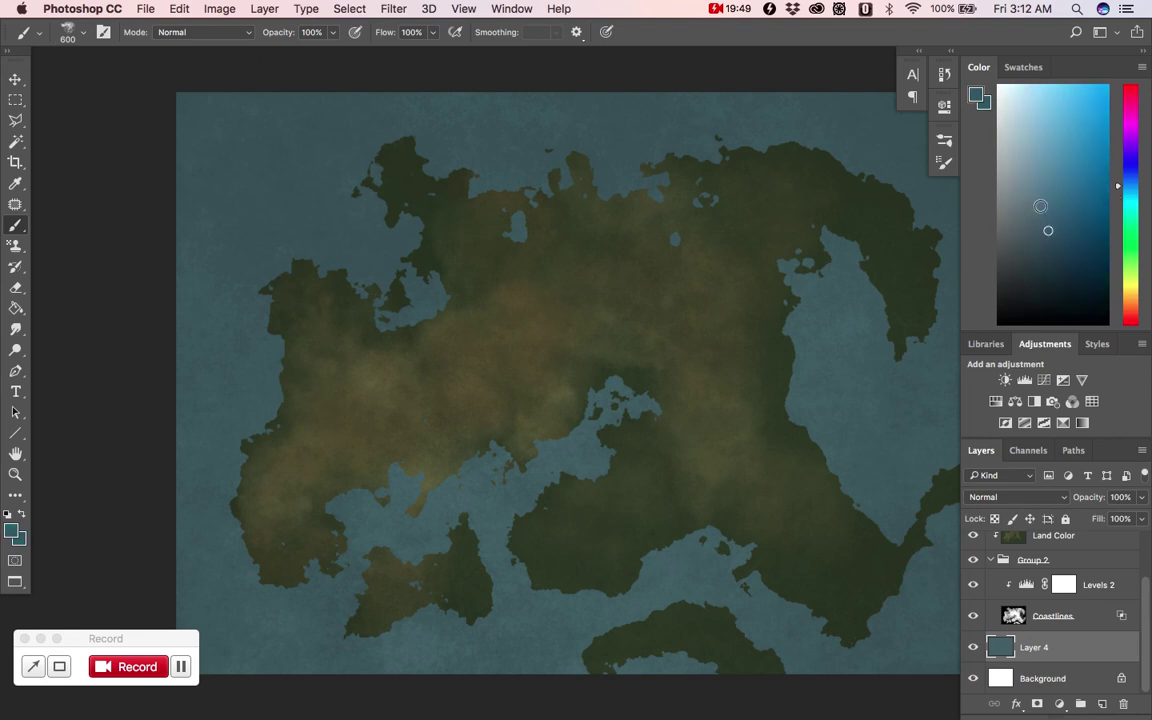
drag(1048, 231, 1064, 229)
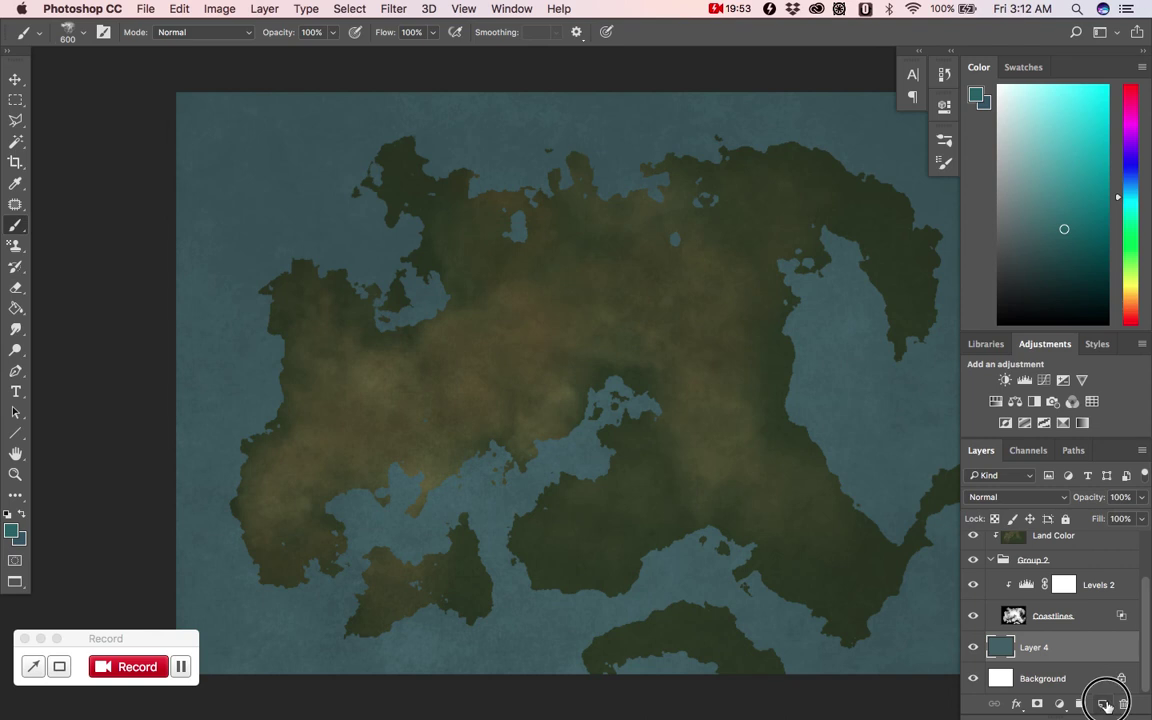
Step: Add a new layer above Layer 4 and set its blend mode to Overlay
click(1102, 704)
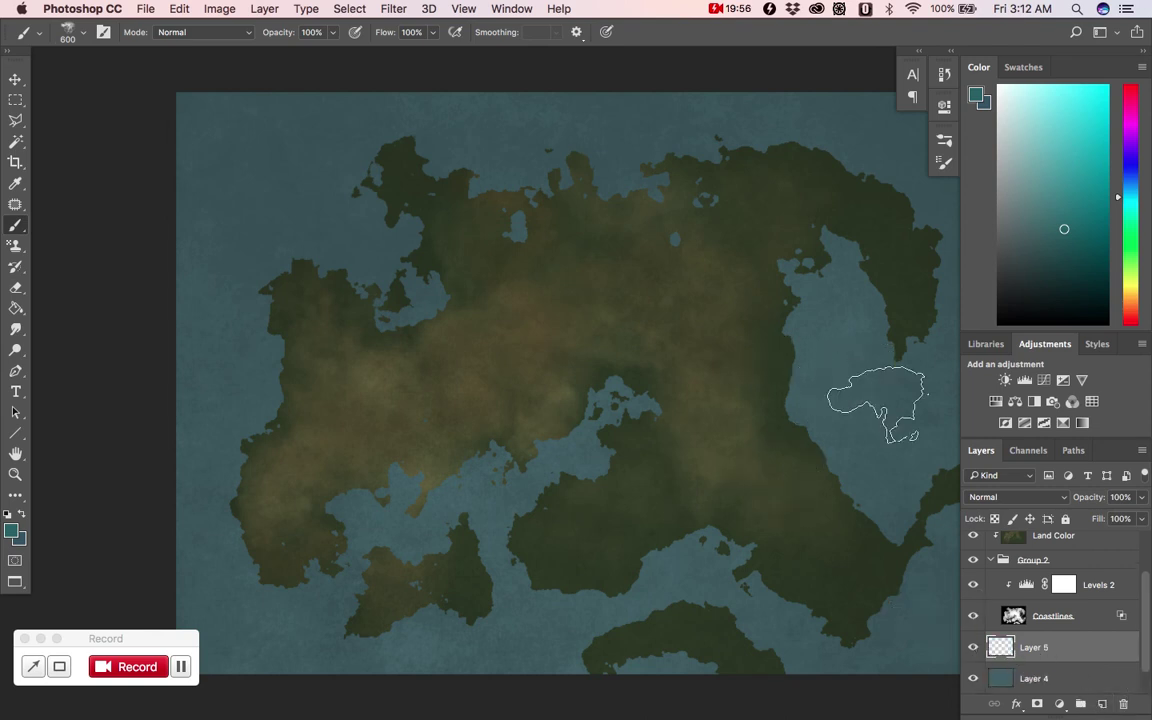
click(1040, 496)
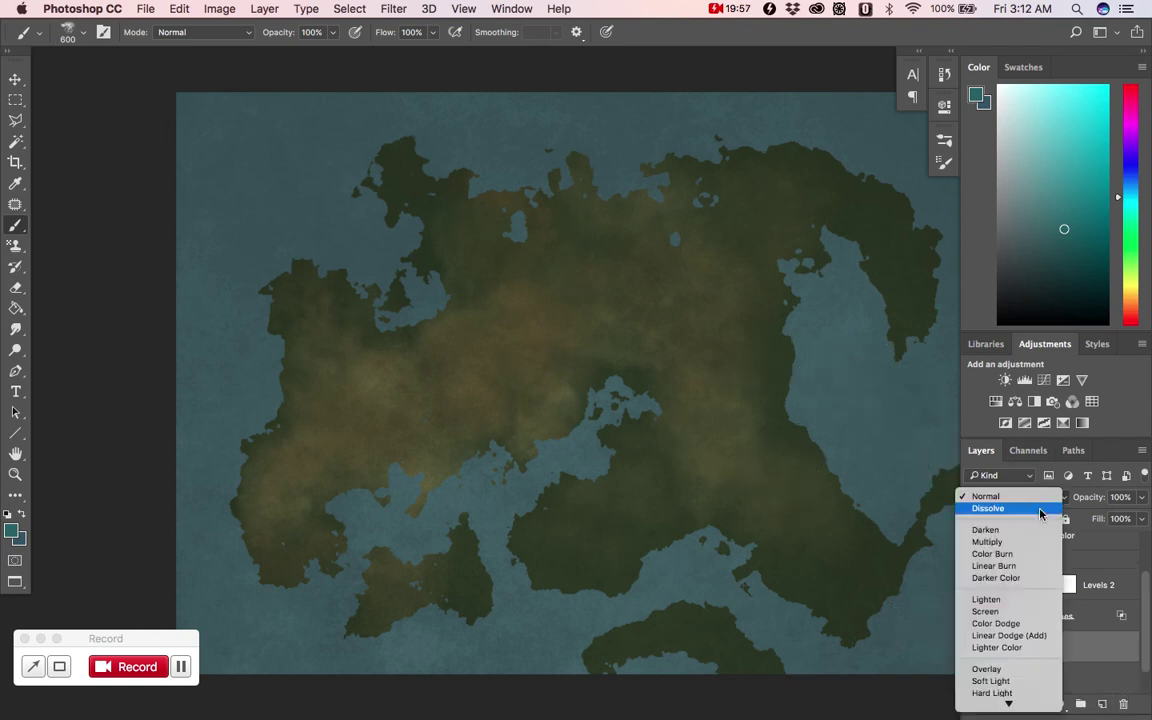
click(1005, 664)
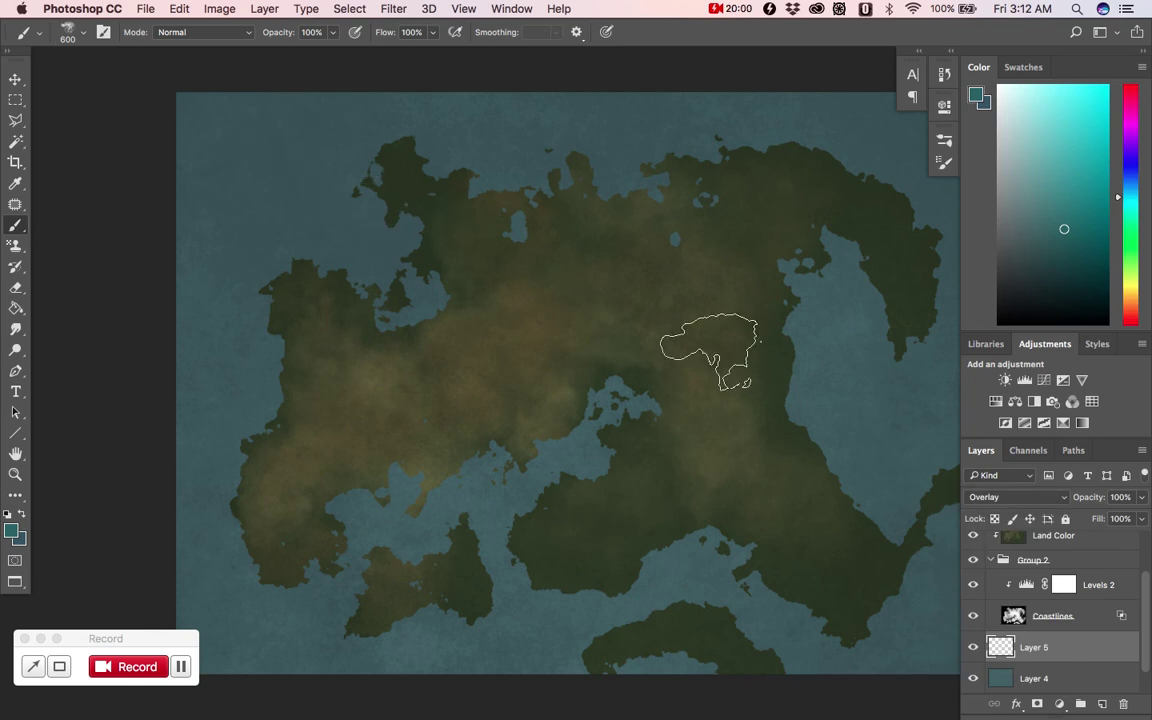
Step: Darken the ocean in the map's northwestern corner and along the upper western edge with teal, reducing the brush to 500 px
mouse_move(244, 162)
mouse_down()
mouse_move(212, 142)
mouse_move(205, 108)
mouse_up()
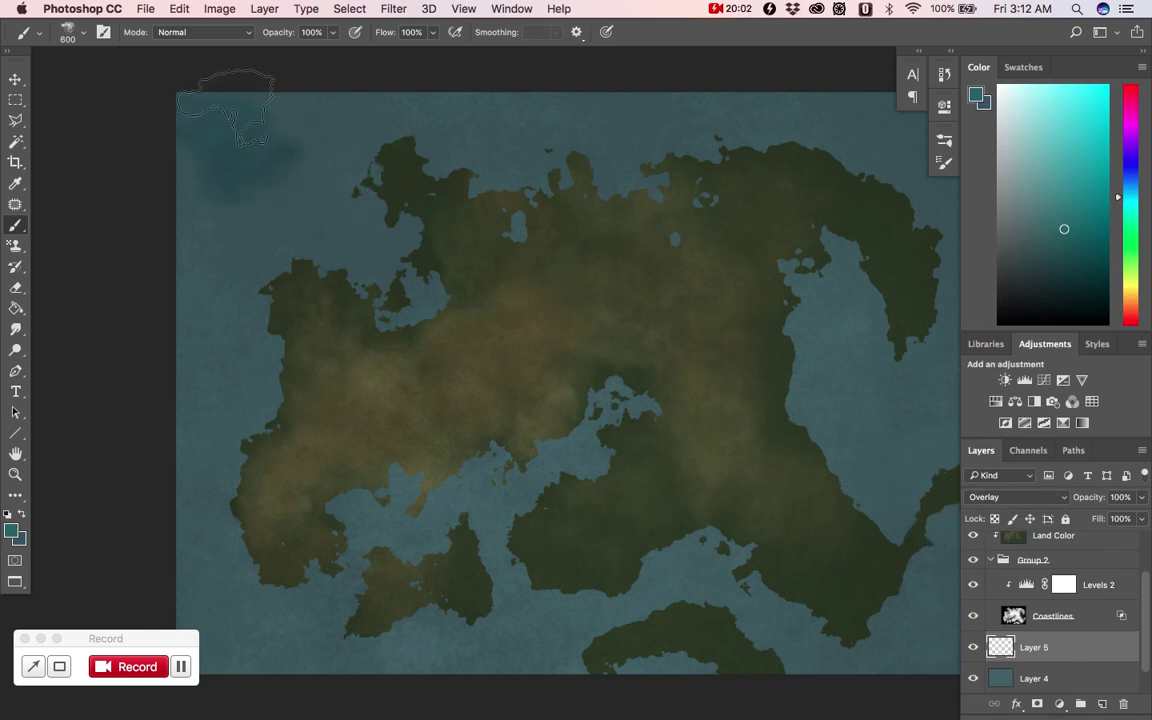
key(bracketleft)
key(bracketleft)
key(bracketleft)
mouse_move(296, 114)
mouse_down()
mouse_move(167, 222)
mouse_move(165, 212)
mouse_up()
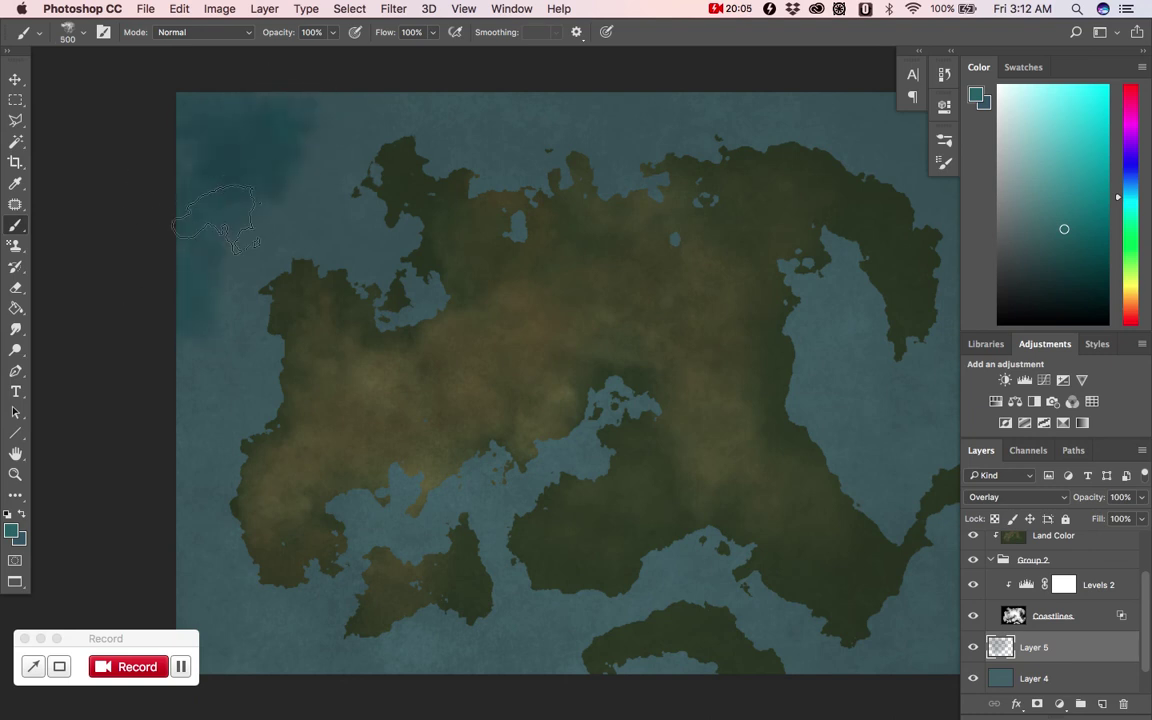
Step: Brush the teal shading along the map's northern edge, from the northwestern corner across to the northeastern corner
mouse_move(290, 135)
mouse_down()
mouse_move(360, 110)
mouse_move(593, 105)
mouse_up()
click(648, 100)
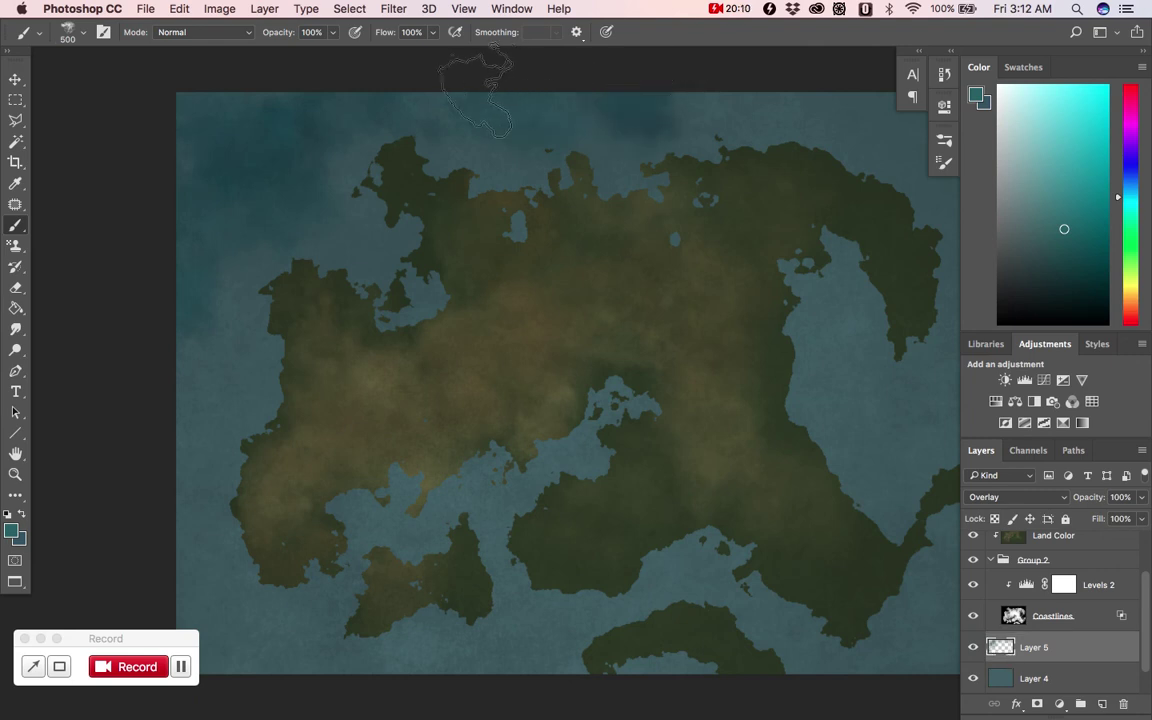
drag(665, 184, 516, 222)
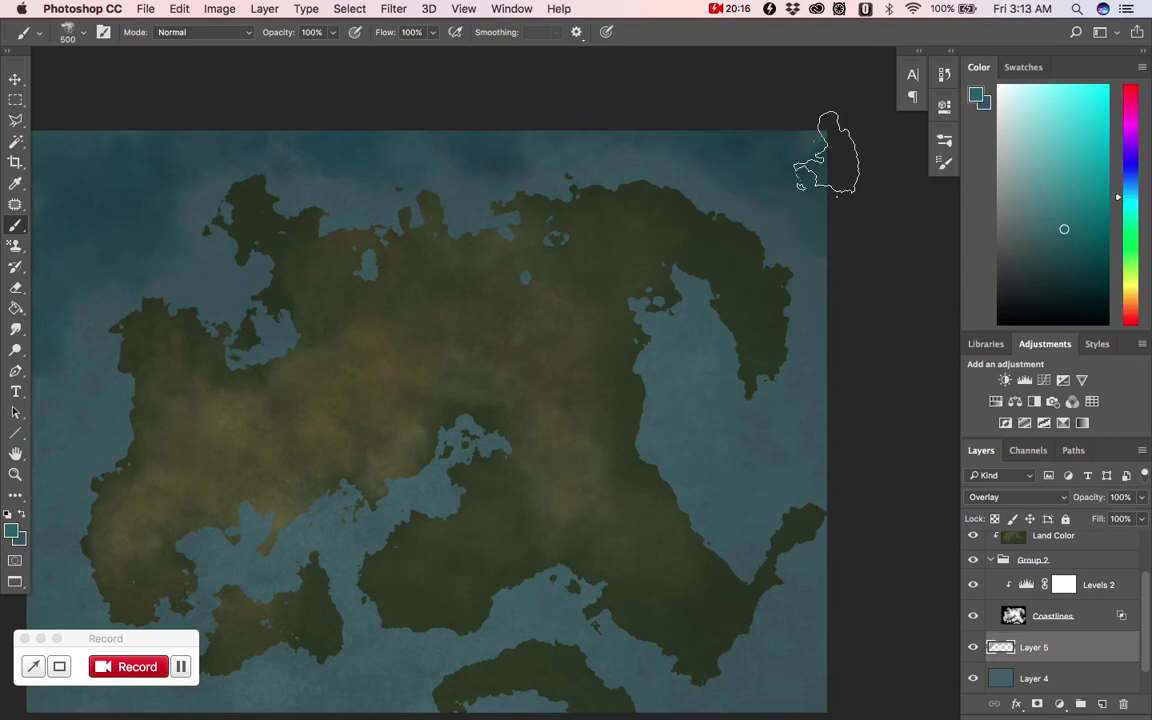
Step: Reduce the brush to 400 px and shade the middle of the eastern sea and the southeastern corner with teal
key(bracketleft)
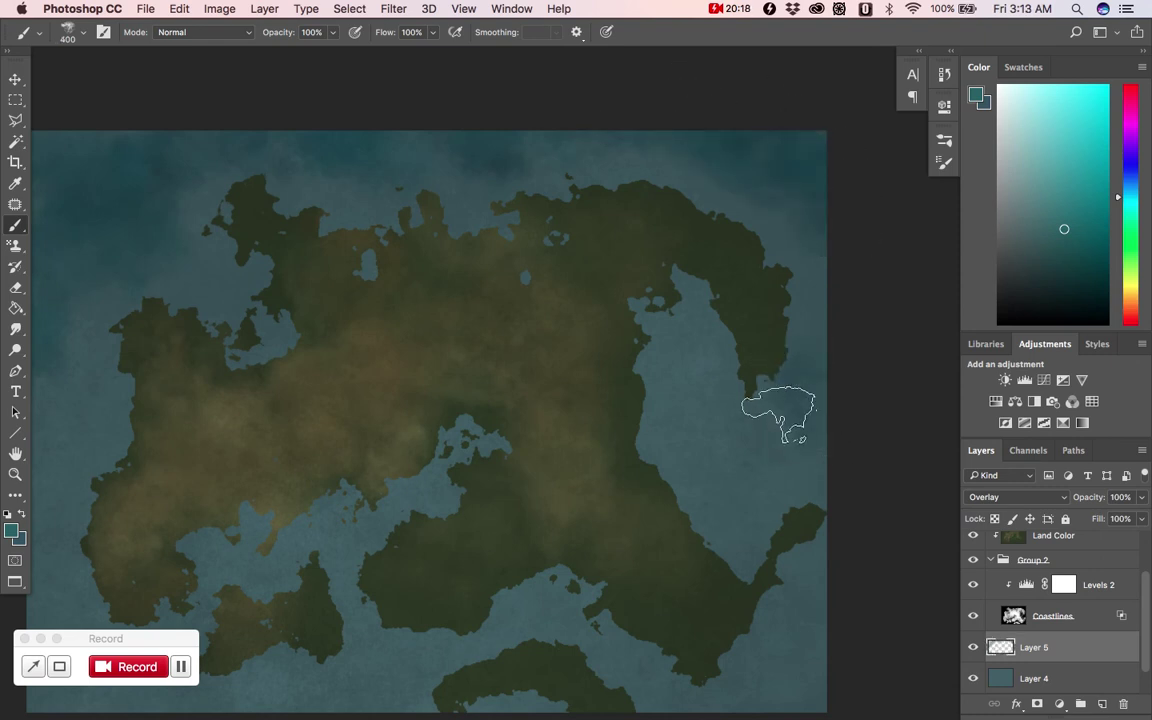
mouse_move(718, 456)
mouse_down()
mouse_move(700, 411)
mouse_move(720, 424)
mouse_up()
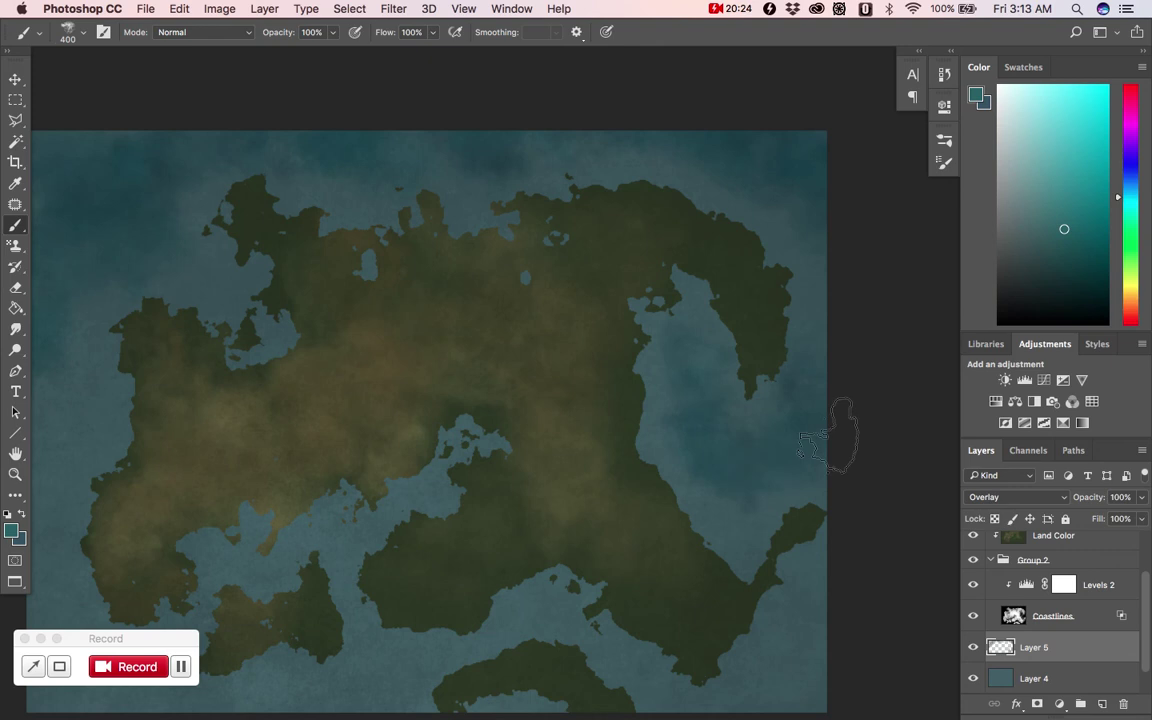
scroll(735, 520, down, 5)
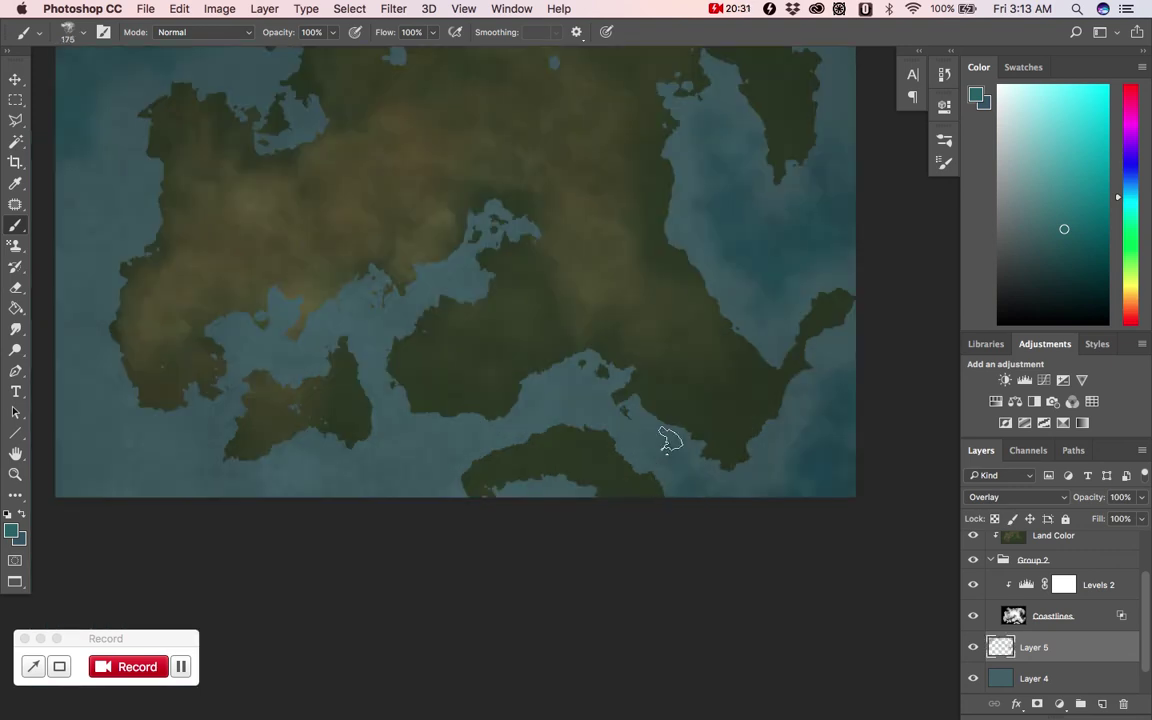
Step: Shade the southern channel and the strait east of the southern island with teal, using a 175 px brush
key(bracketleft)
click(470, 444)
click(414, 446)
click(404, 456)
mouse_move(393, 413)
mouse_down()
mouse_move(366, 354)
mouse_move(395, 315)
mouse_up()
Step: Reduce the brush to 100 px and deepen the narrow central inlet and the bay north of the southern island
key(bracketleft)
key(bracketleft)
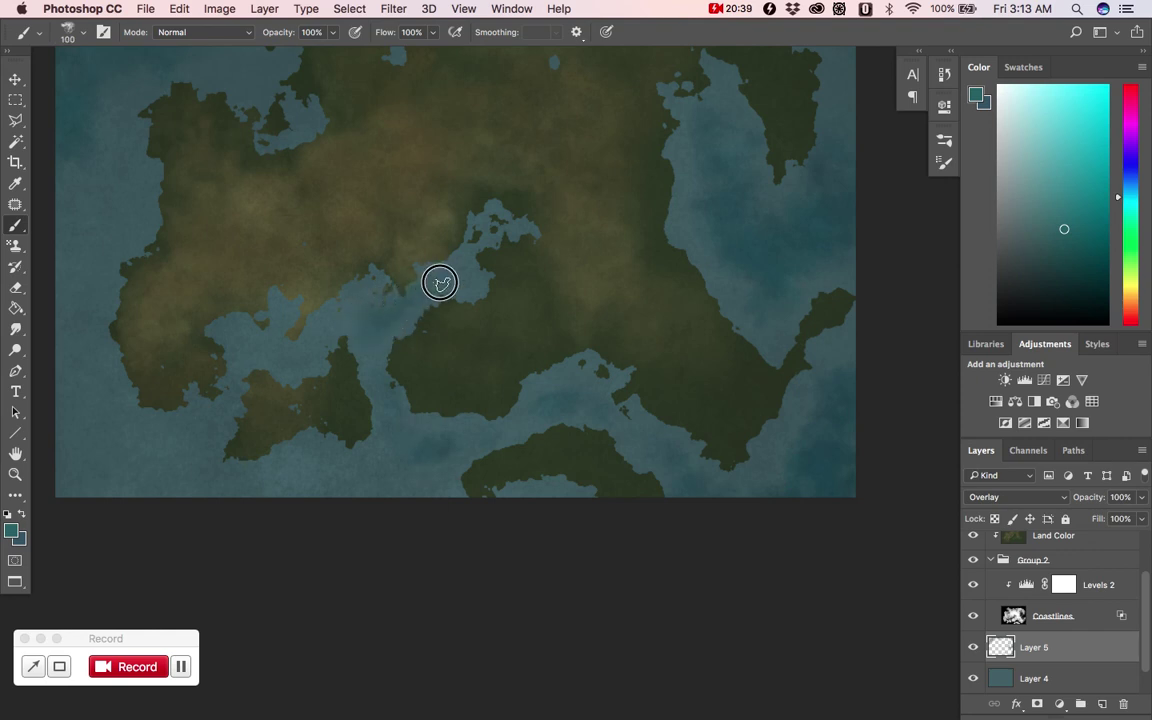
mouse_move(320, 325)
mouse_down()
mouse_move(280, 364)
mouse_move(249, 349)
mouse_move(303, 348)
mouse_up()
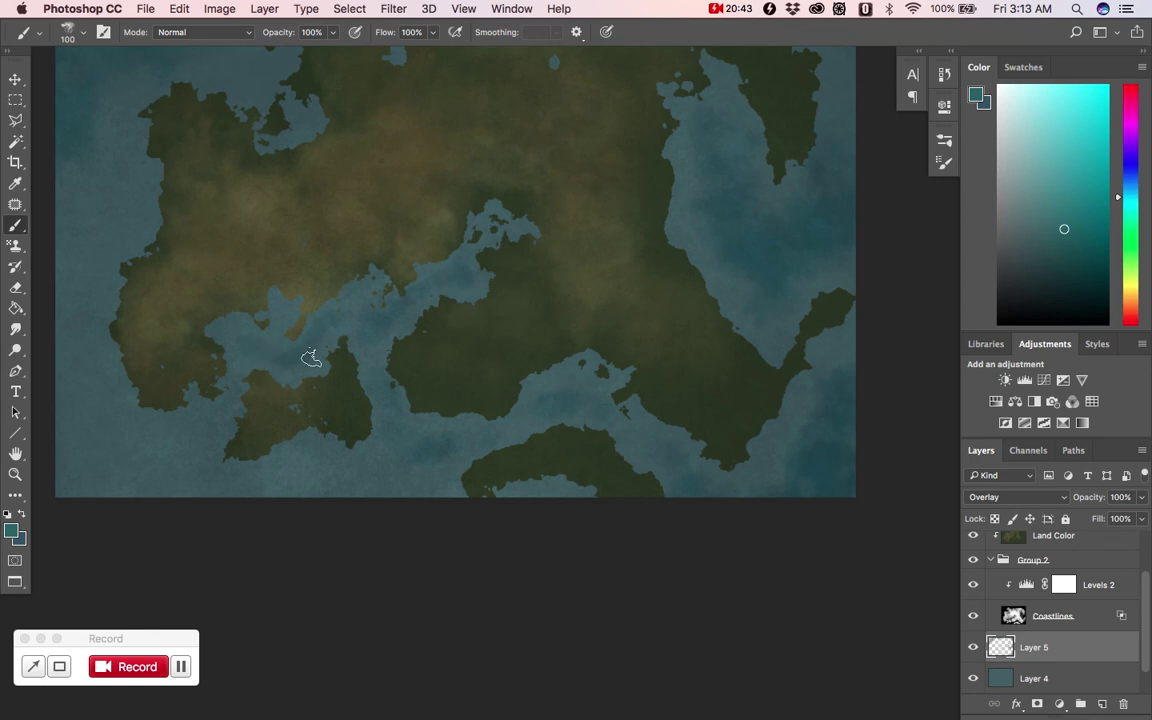
Step: Enlarge the brush to 200 px and extend the teal shading along the southern edge, around the southwestern corner and up the western edge
key(bracketright)
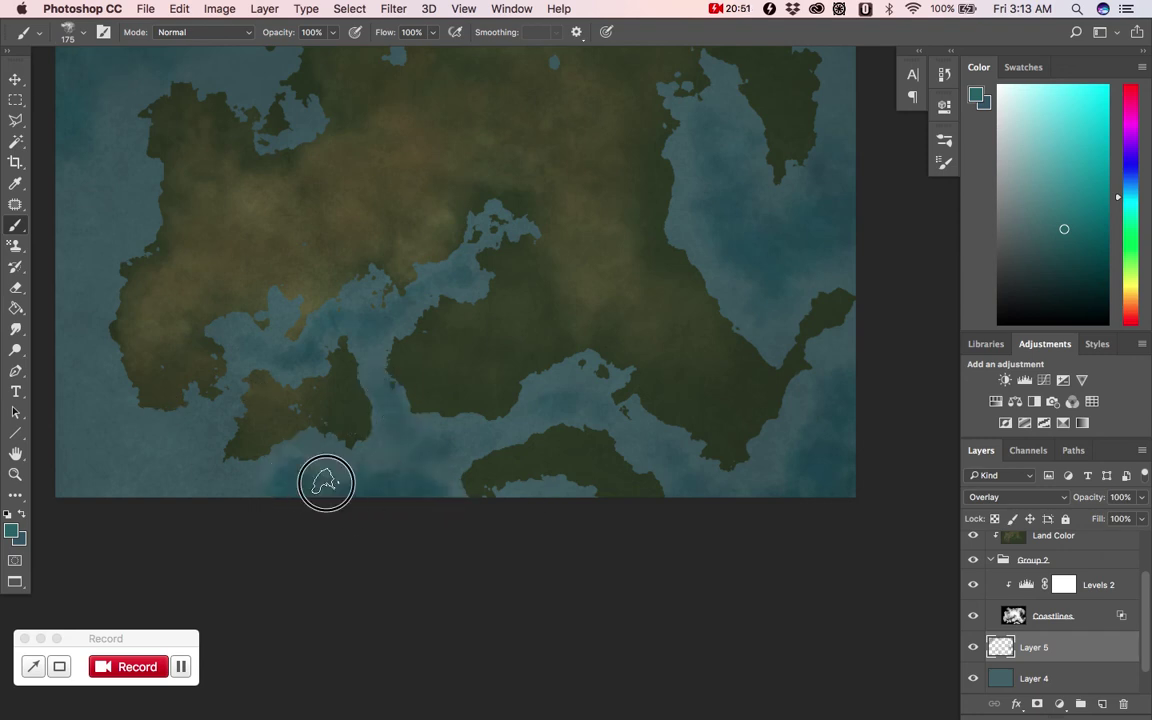
scroll(322, 390, up, 2)
key(])
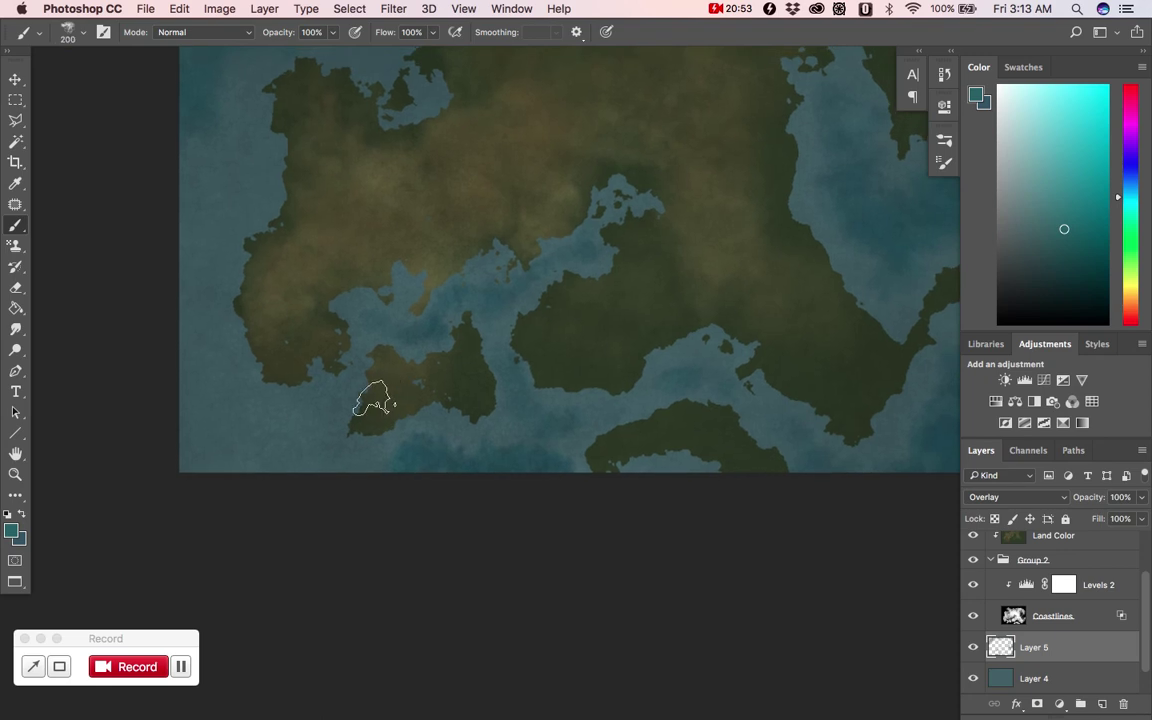
mouse_move(362, 478)
mouse_down()
mouse_move(257, 458)
mouse_move(159, 380)
mouse_move(176, 150)
mouse_move(157, 212)
mouse_move(218, 174)
mouse_move(172, 293)
mouse_move(216, 398)
mouse_move(207, 409)
mouse_move(270, 436)
mouse_move(208, 409)
mouse_move(261, 446)
mouse_up()
scroll(591, 159, up, 5)
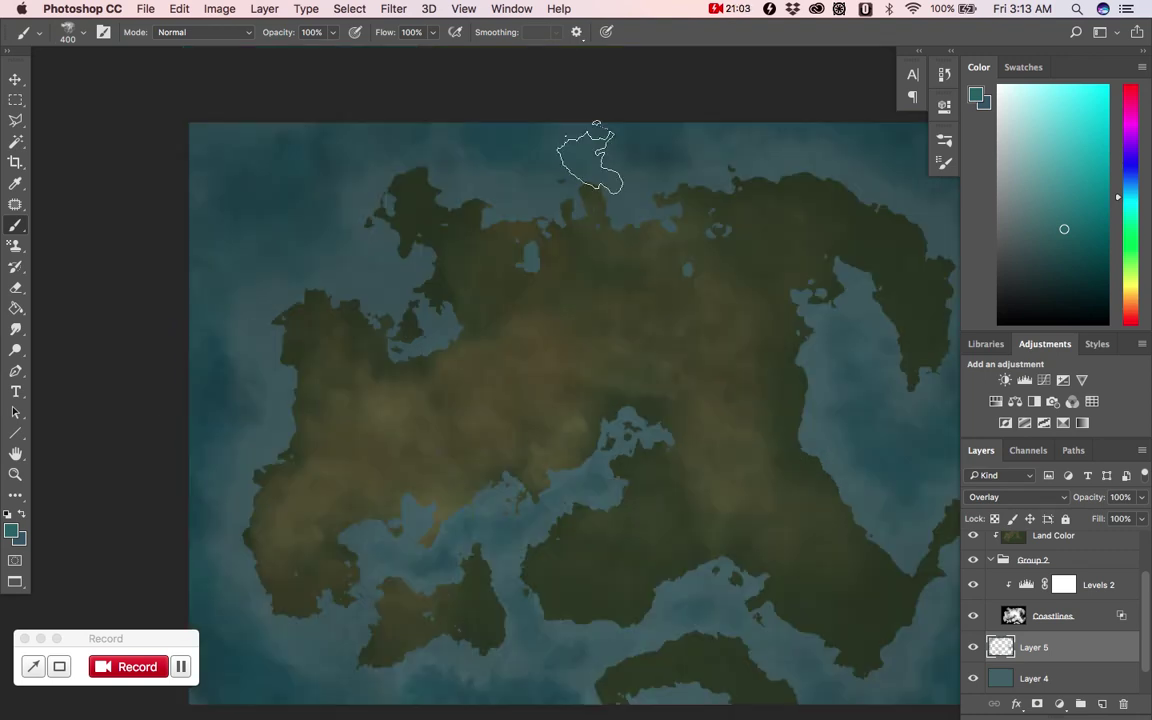
Step: Lower the opacity of the ocean shading on Layer 5 to 86% and activate the Move tool
key(space)
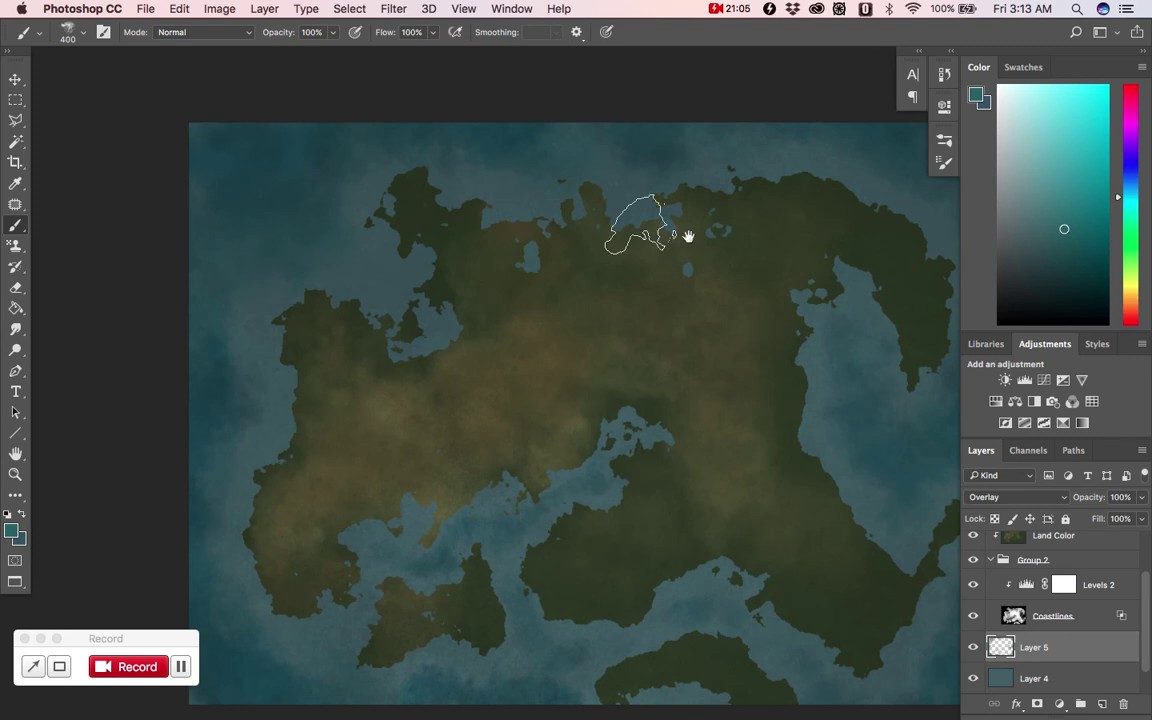
drag(732, 247, 509, 270)
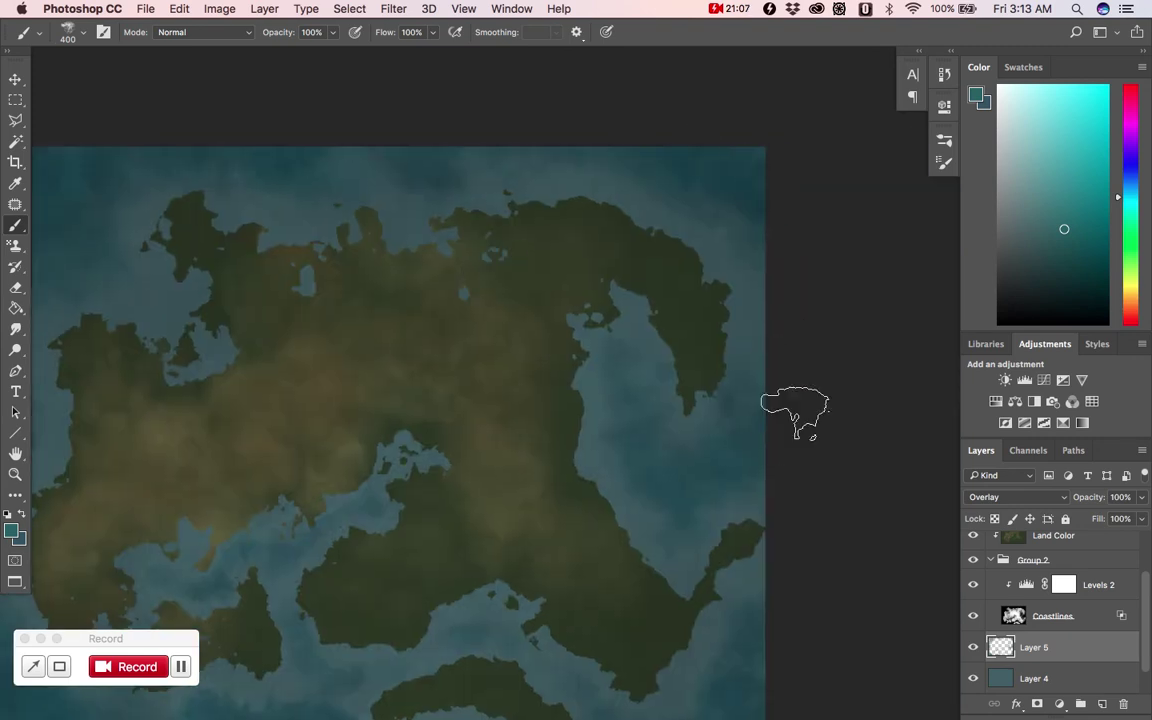
click(1141, 498)
drag(1109, 517, 1107, 519)
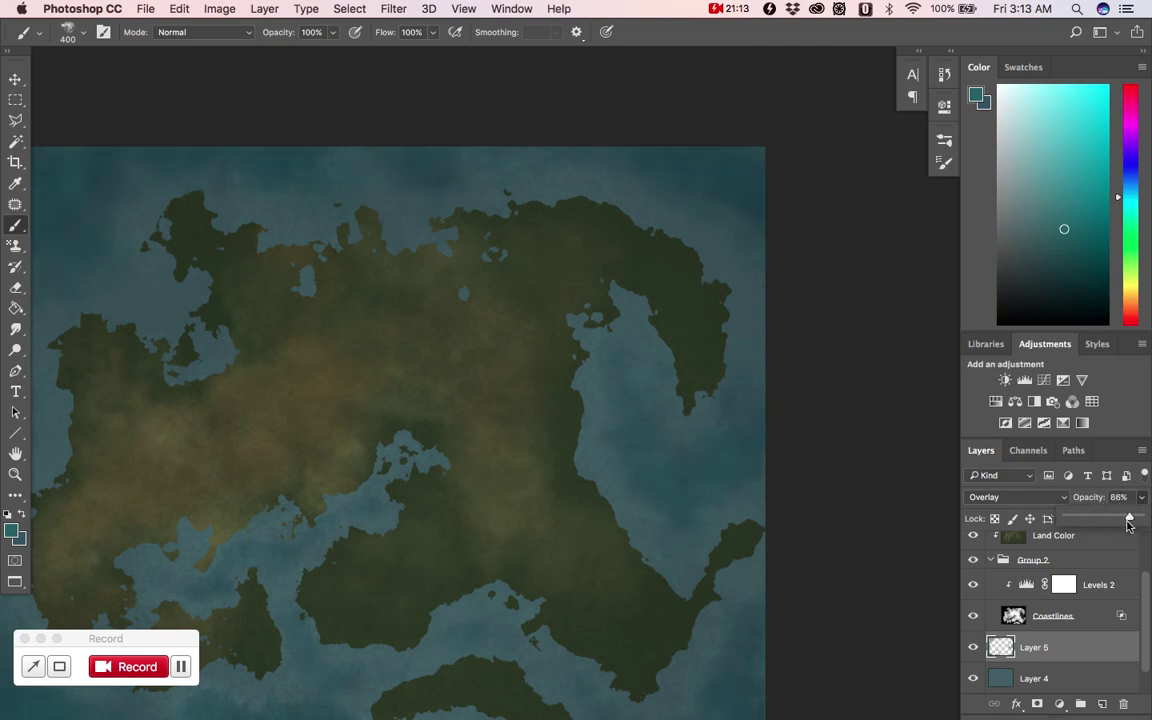
drag(375, 390, 484, 321)
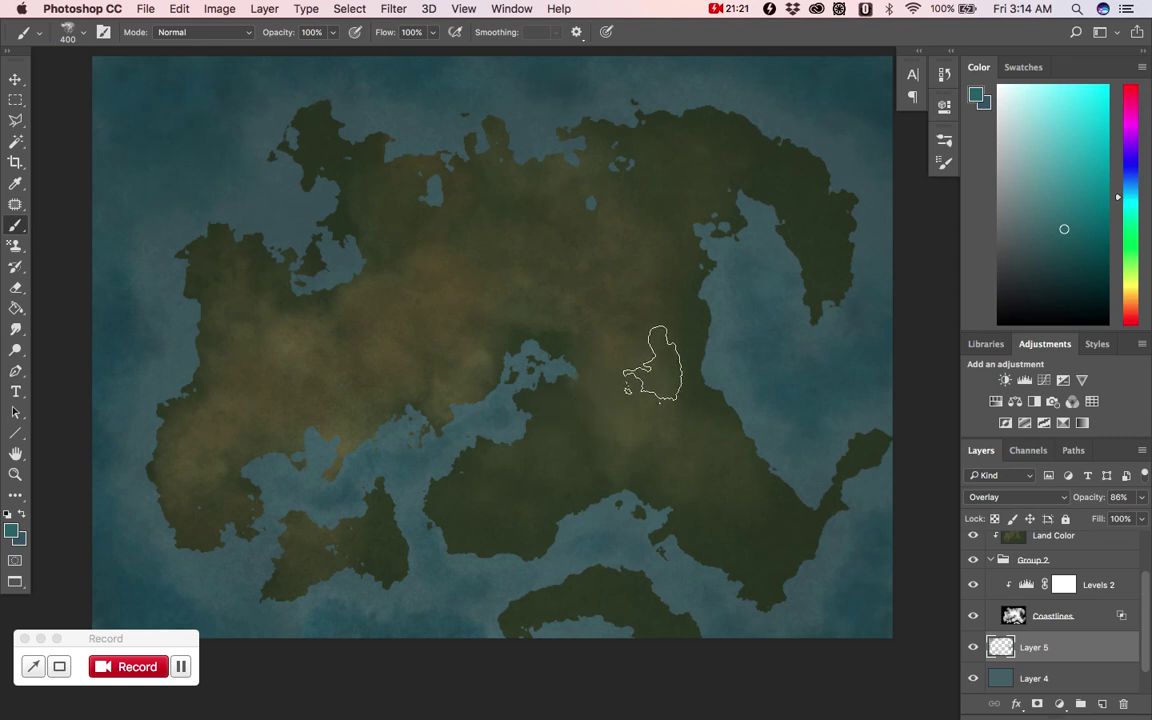
drag(563, 406, 512, 411)
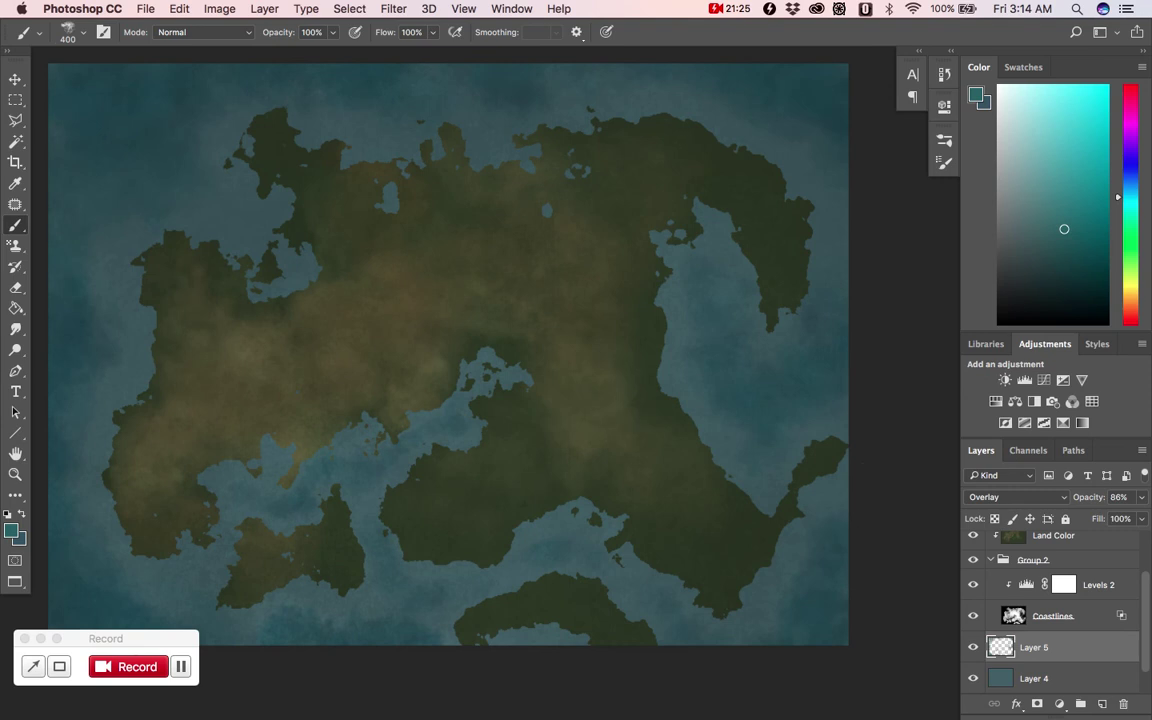
mouse_move(501, 411)
mouse_down()
mouse_move(524, 441)
mouse_move(525, 430)
mouse_up()
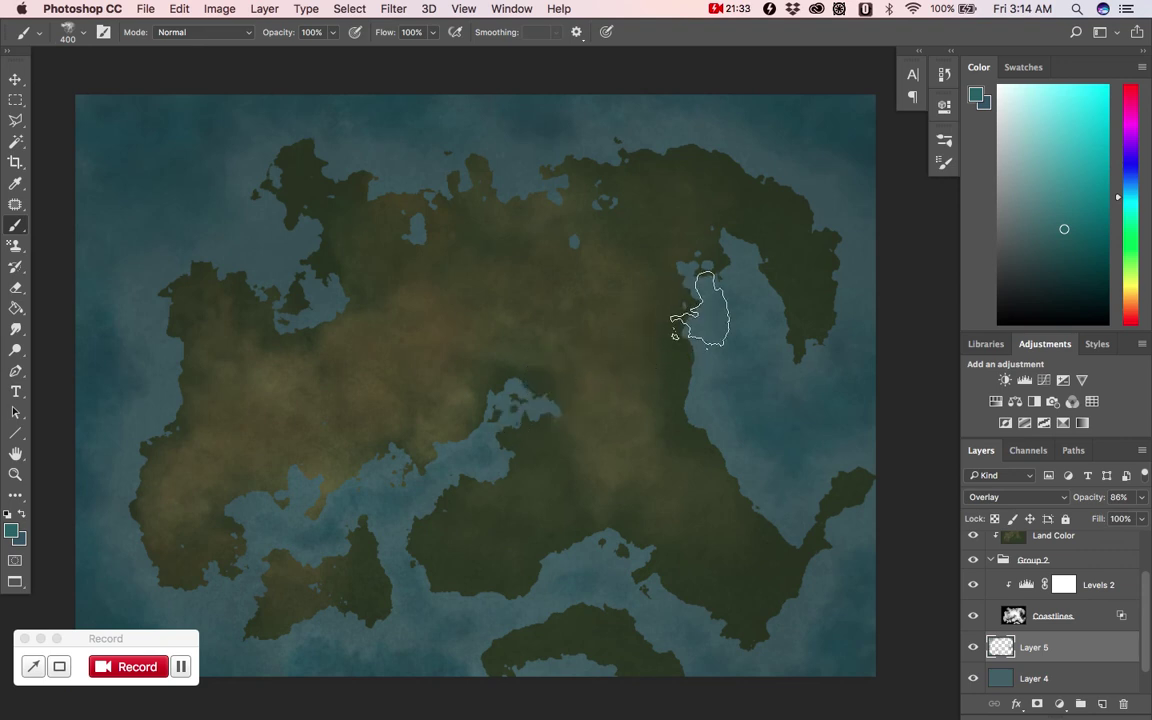
click(16, 80)
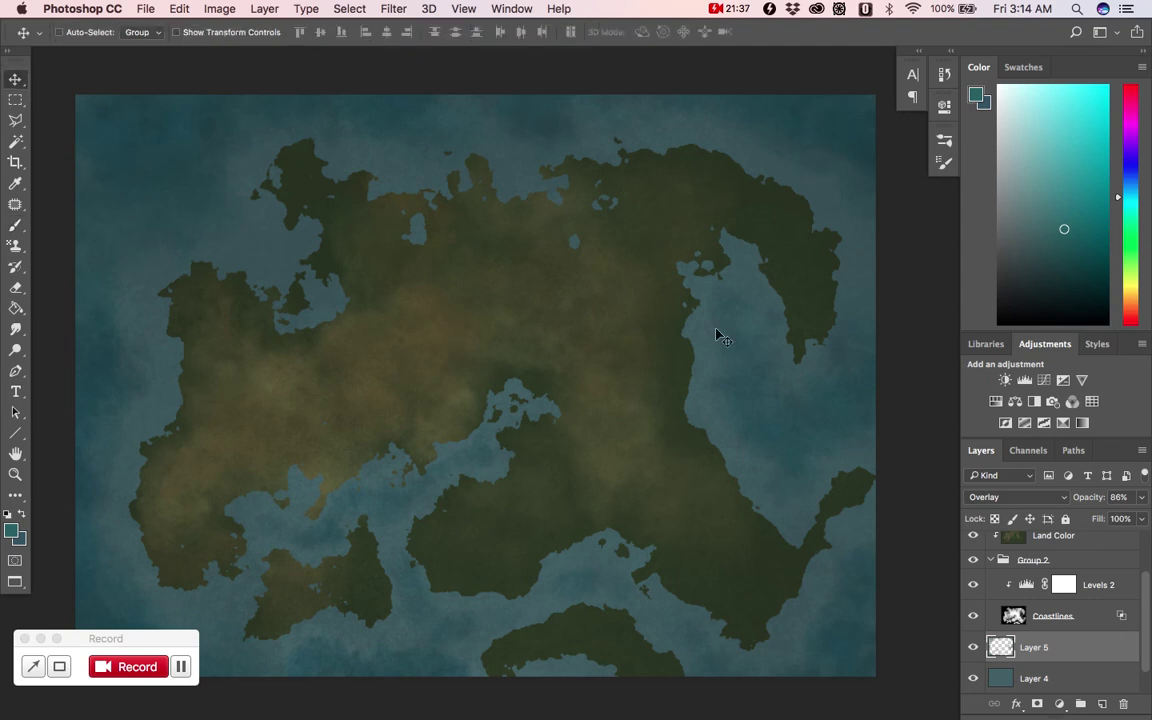